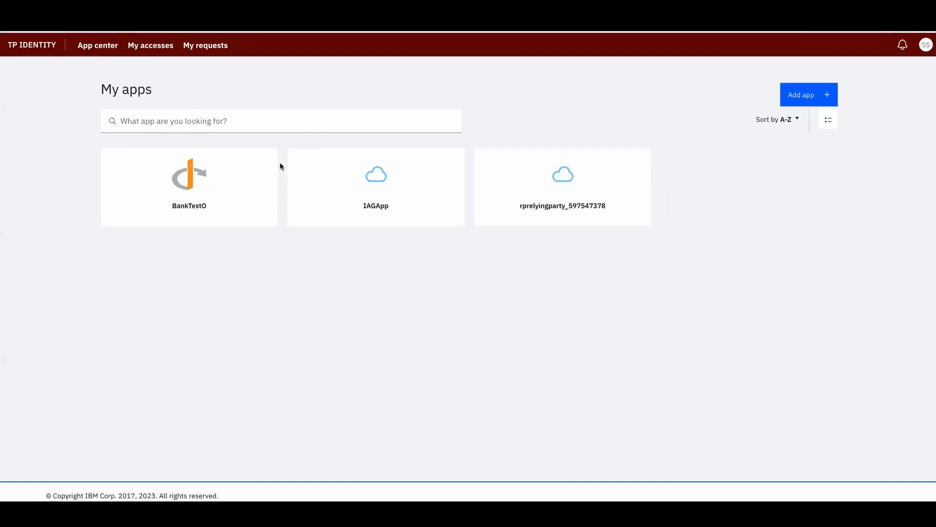
Launch the BankTestO app, then sign out of the end-user account
click(200, 189)
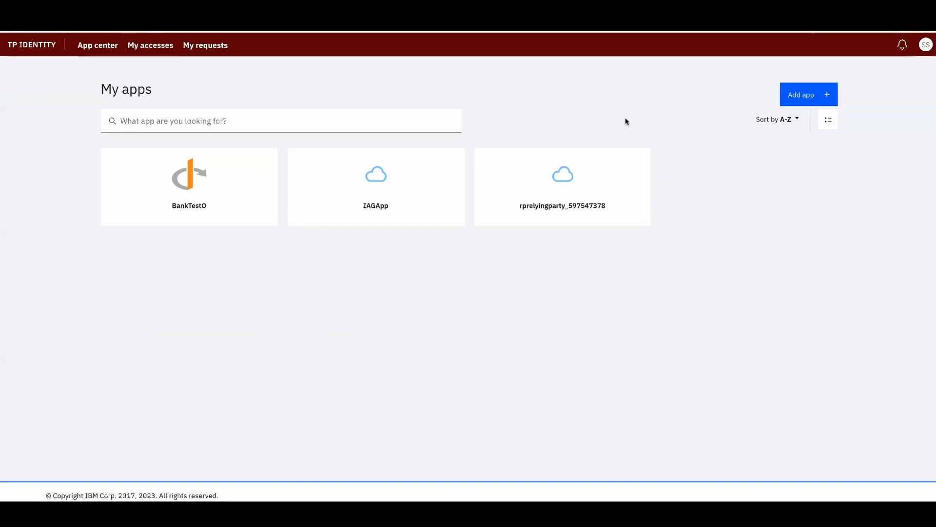
click(925, 45)
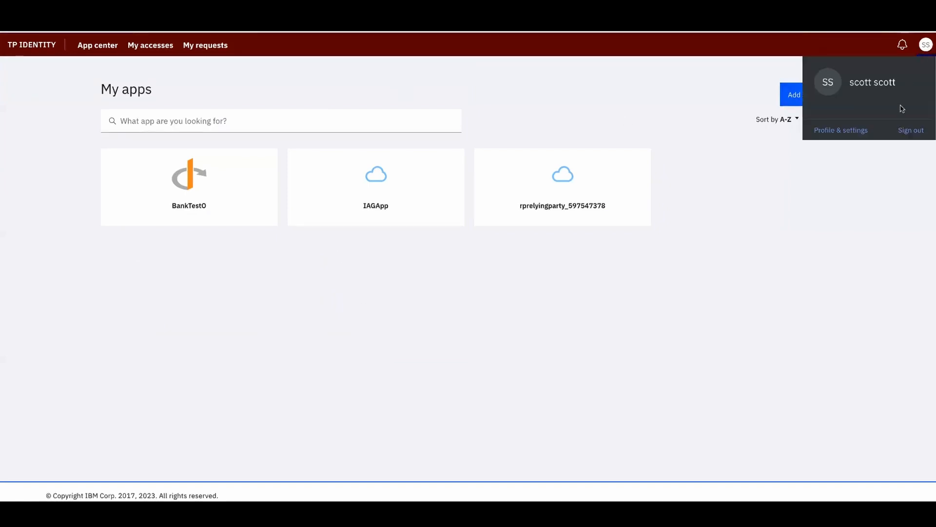
click(911, 130)
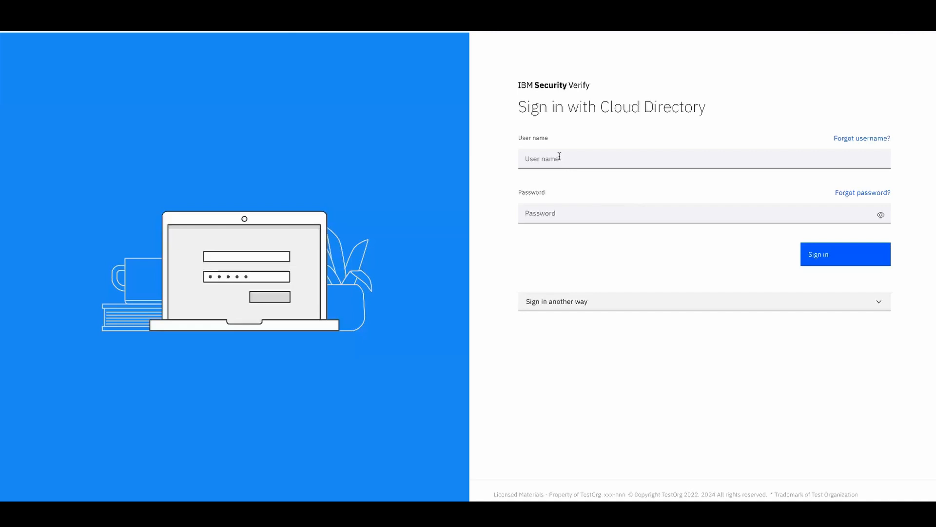
Sign back in using the saved administrator login
click(559, 156)
text(isv)
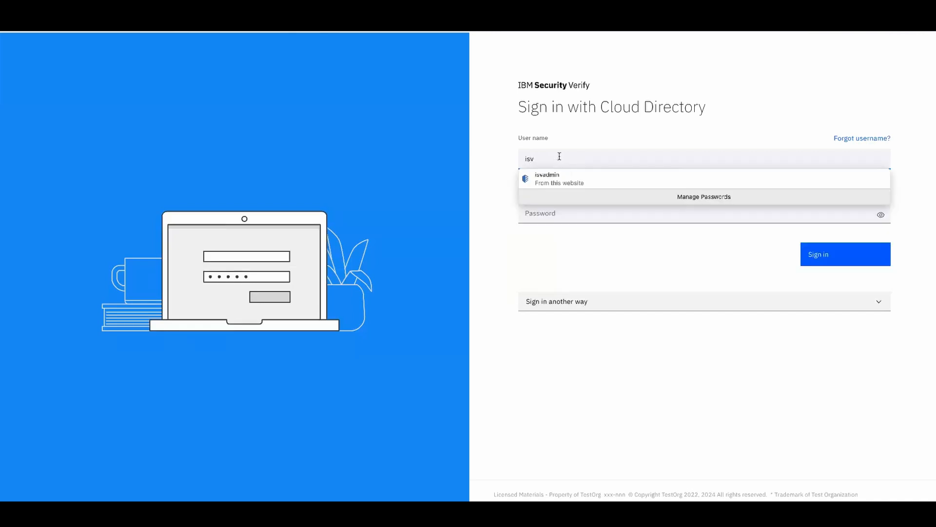
click(561, 180)
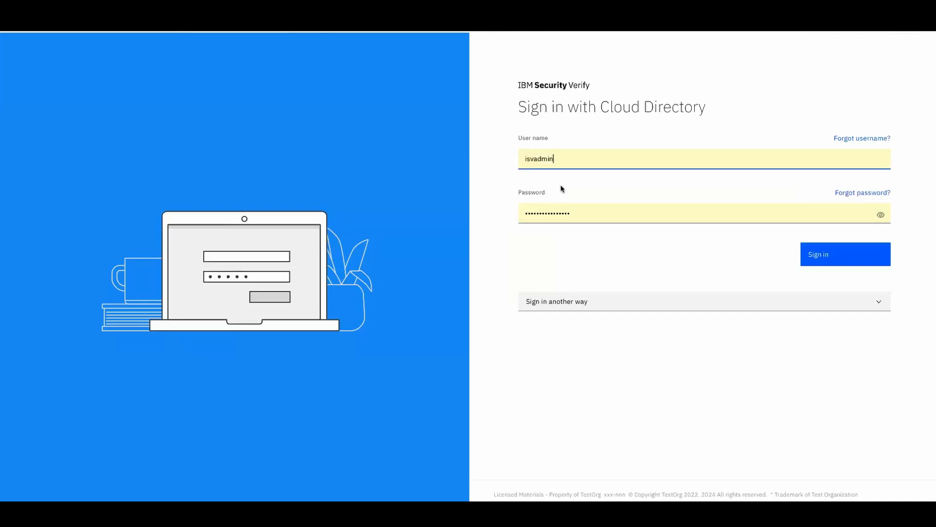
click(823, 254)
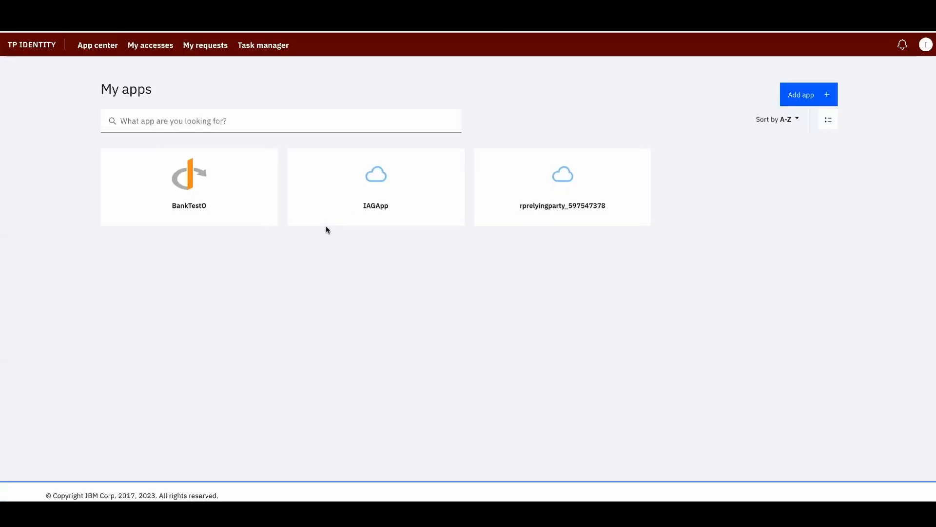
Switch to the admin console and open Data privacy & consent > Data purposes
click(925, 45)
click(833, 125)
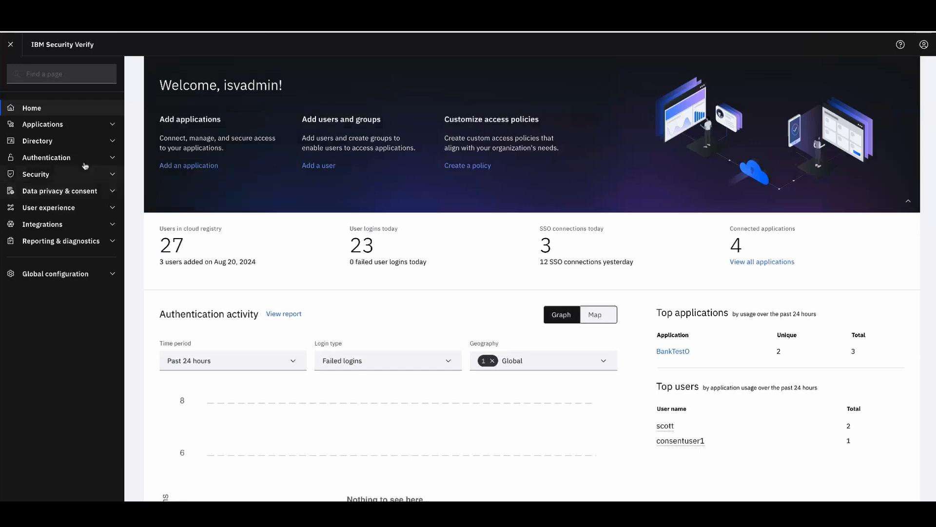
click(112, 195)
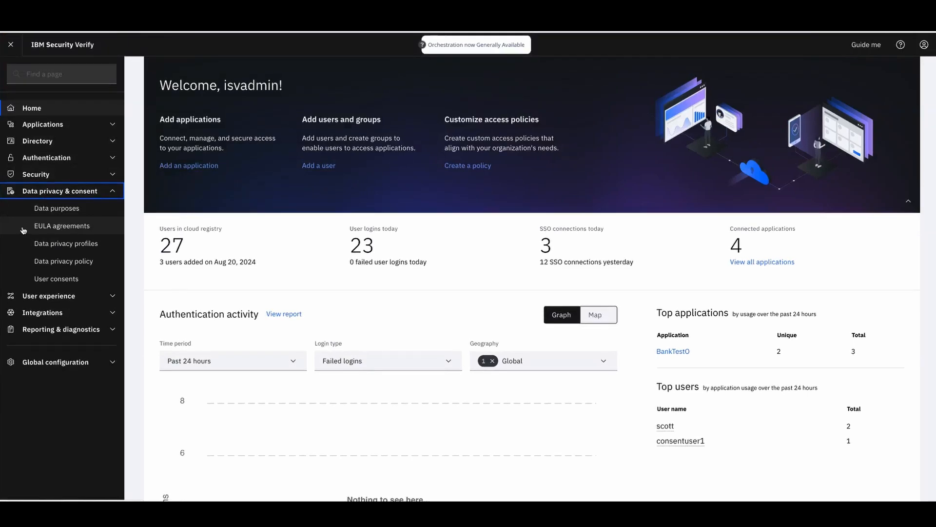
click(62, 209)
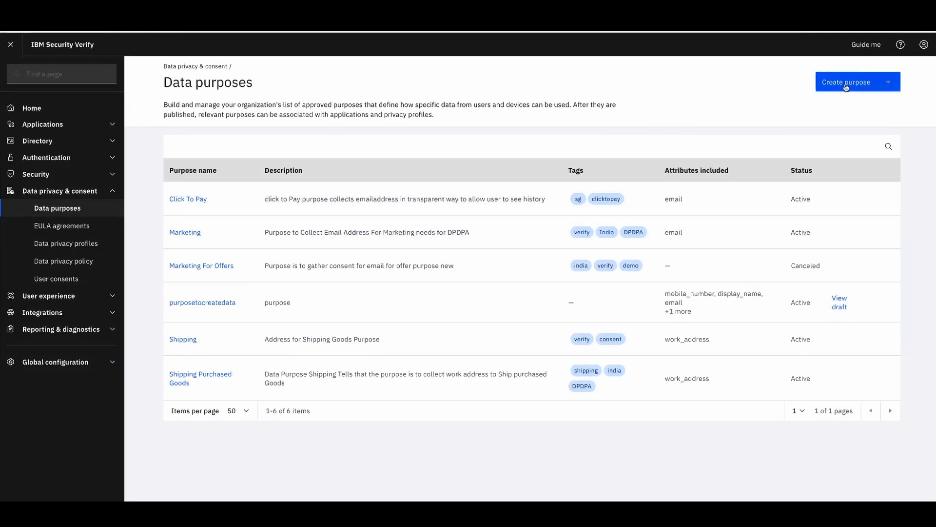
Create a purpose named Marketing with ID marketing1 and a description about getting user consent
click(851, 83)
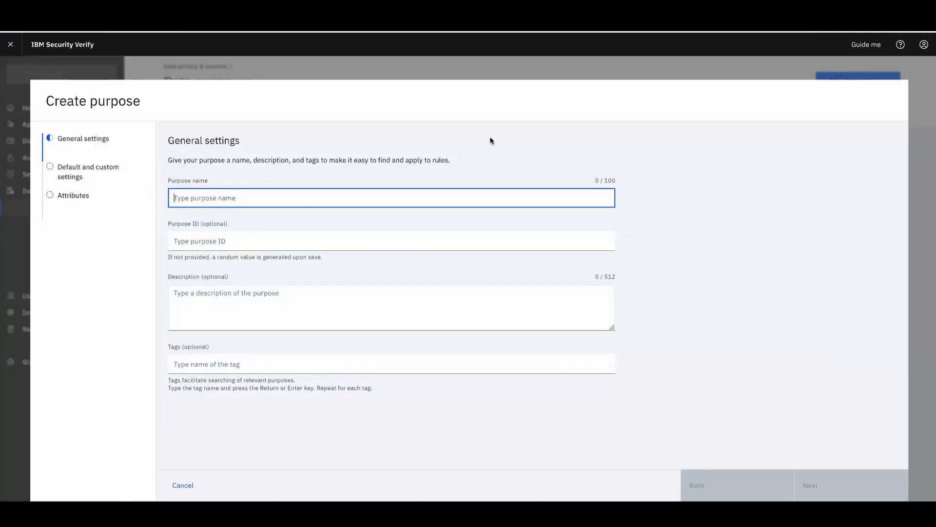
text(Marketing)
key(Tab)
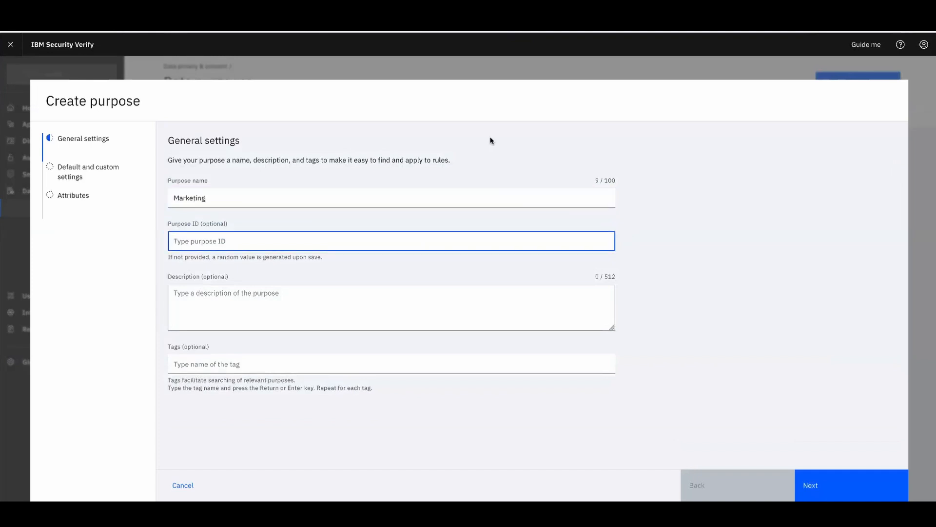
text(mar)
key(BackSpace)
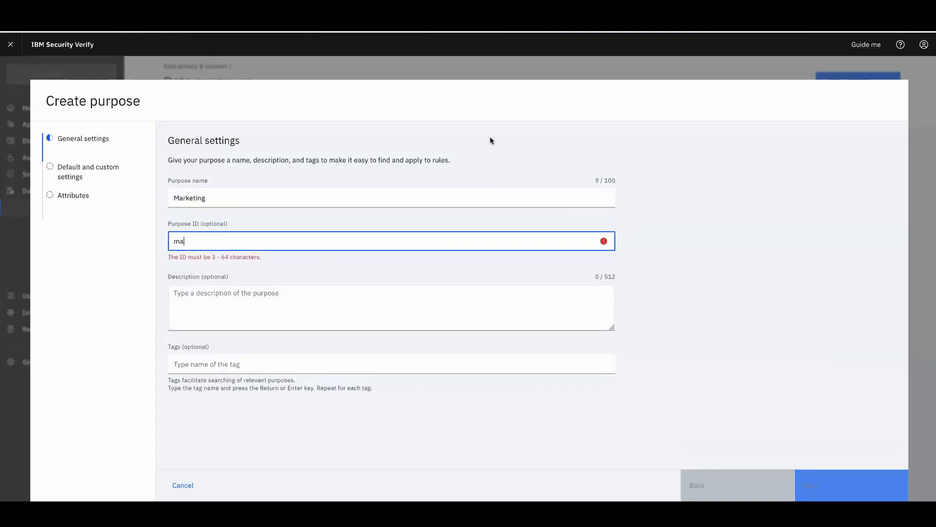
text(rketing1)
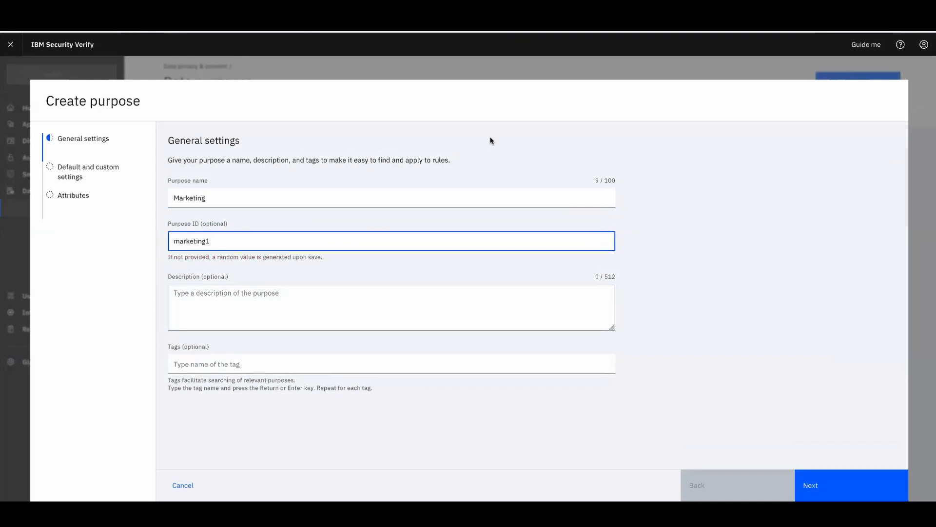
click(367, 316)
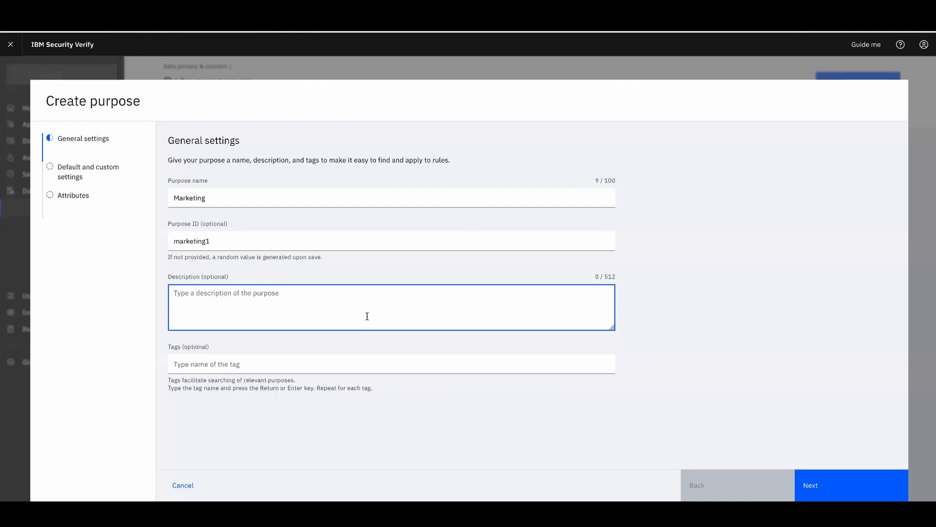
text(Purose to create)
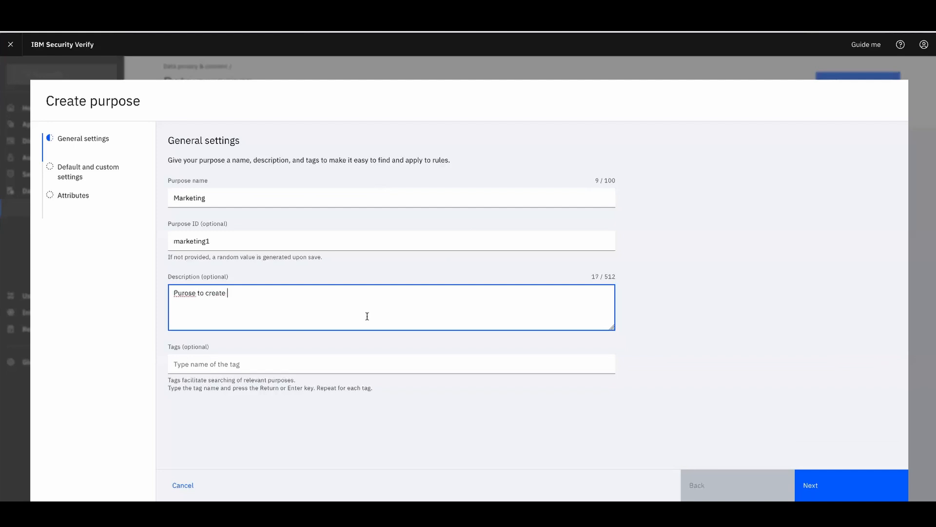
key(BackSpace)
key(BackSpace)
key(BackSpace)
text(get consent form )
text(use)
key(BackSpace)
key(BackSpace)
key(BackSpace)
key(BackSpace)
key(BackSpace)
key(BackSpace)
key(BackSpace)
text(rom user)
Tag the Marketing purpose with india and DPDPA and move to the settings step
click(331, 370)
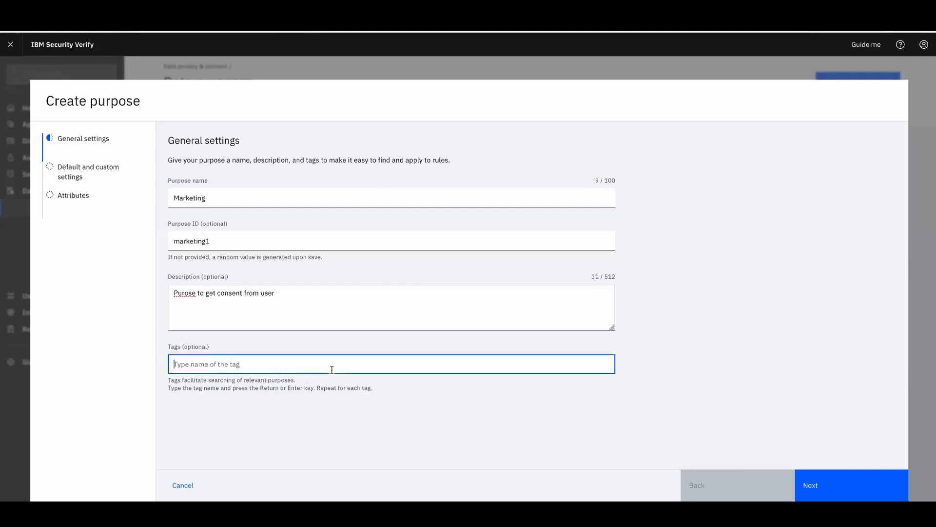
text(india)
key(Return)
text(DPDPA)
key(Return)
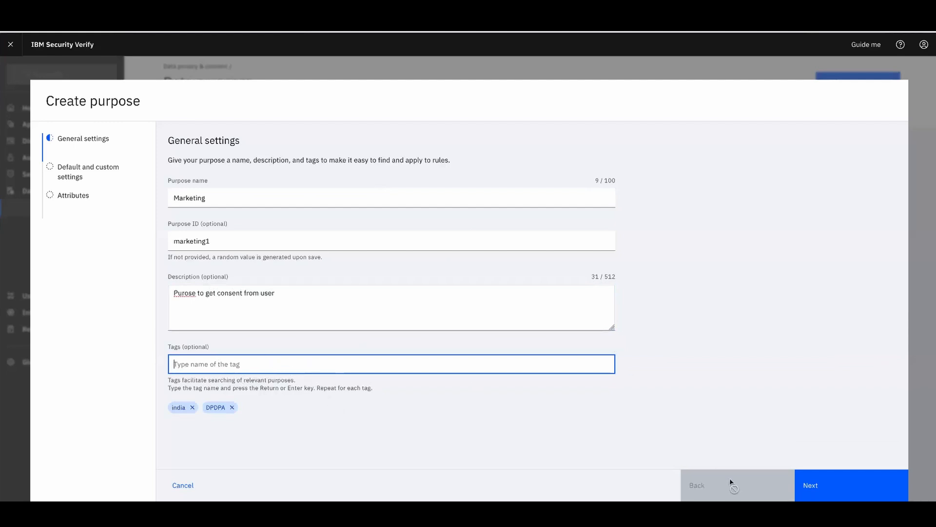
click(854, 494)
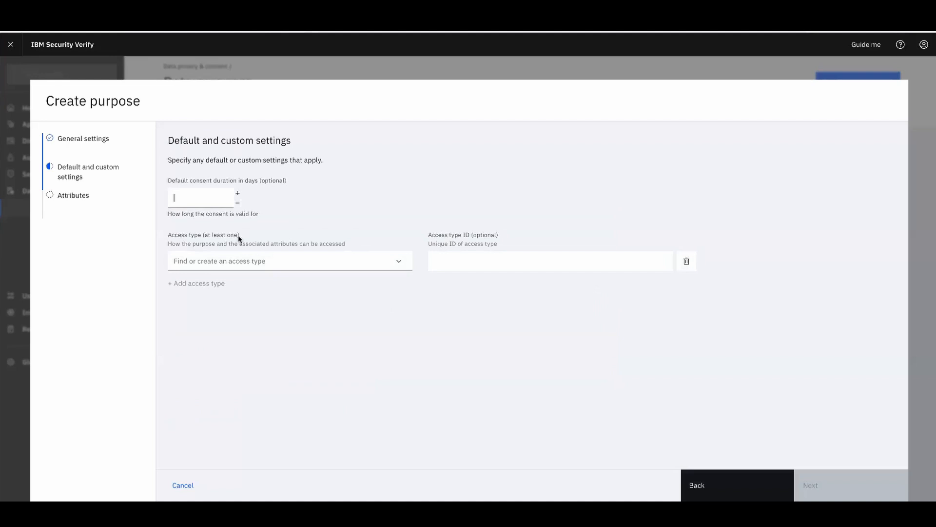
Set a 4-day default consent duration with the Default access type
click(219, 191)
click(399, 263)
click(271, 288)
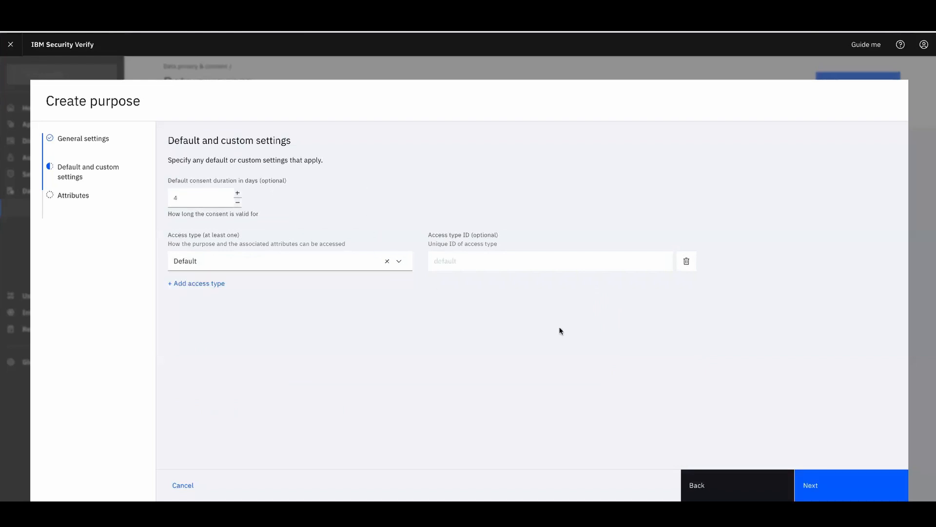
Add a required email attribute kept 3 days and complete the Marketing purpose setup
click(833, 494)
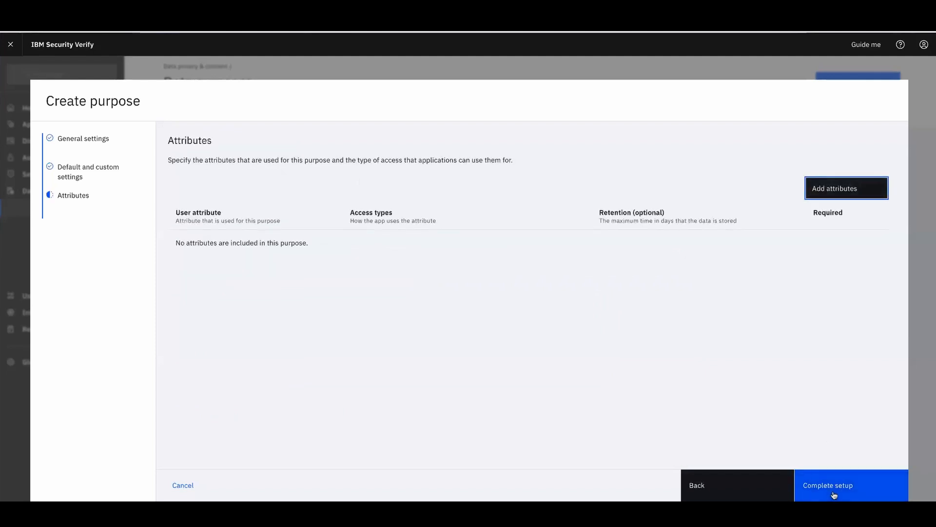
click(837, 189)
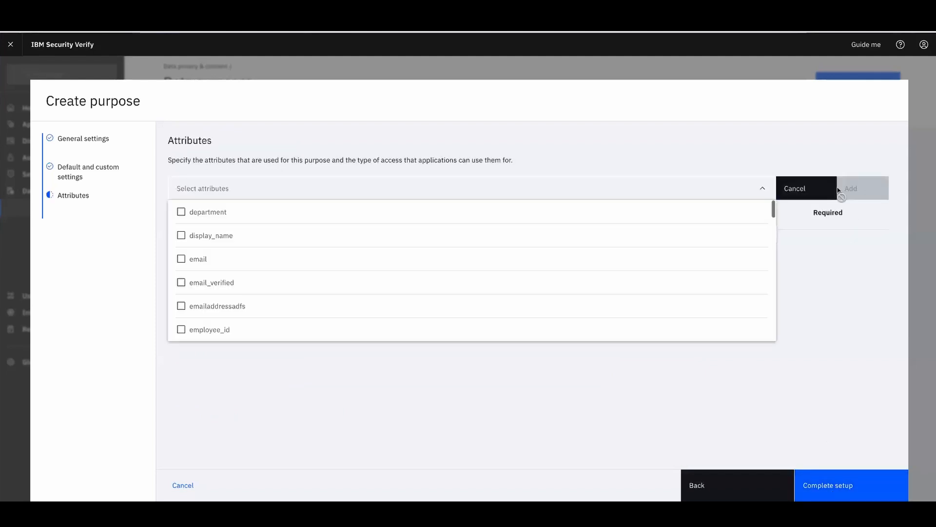
click(226, 264)
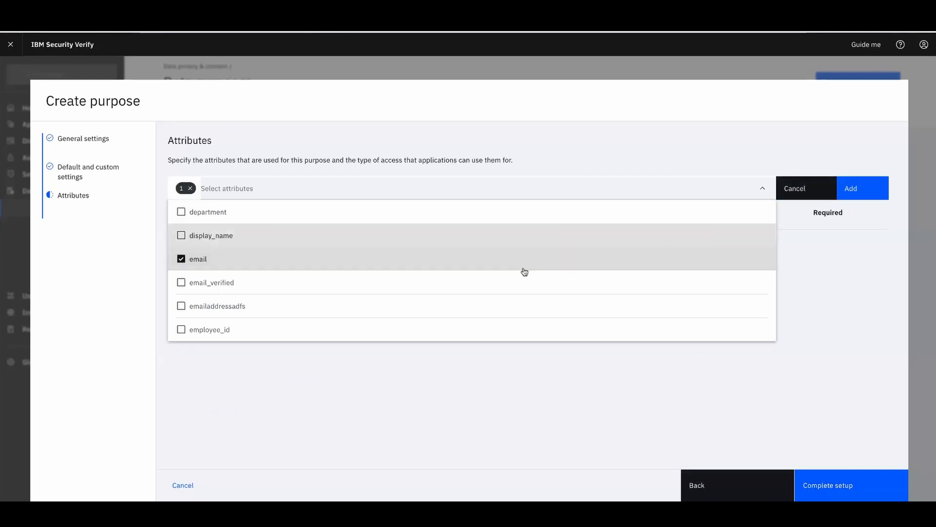
click(888, 188)
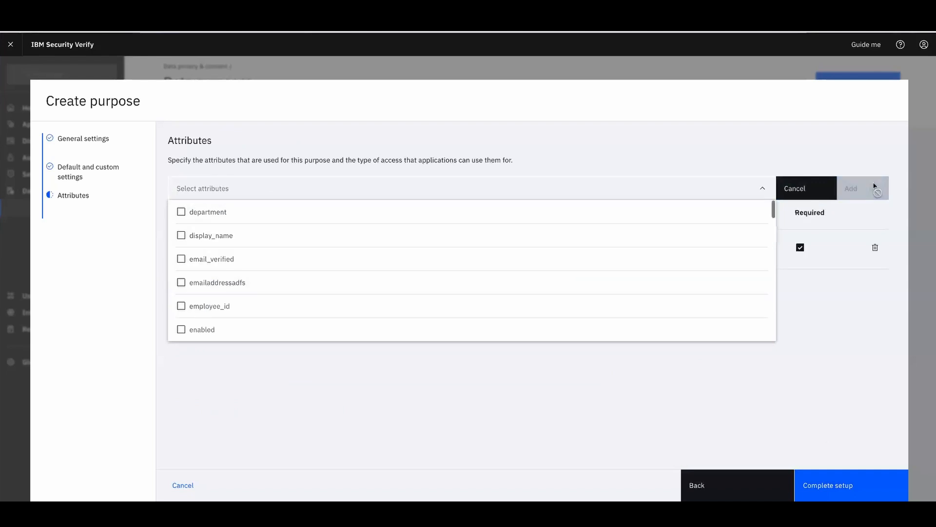
click(480, 387)
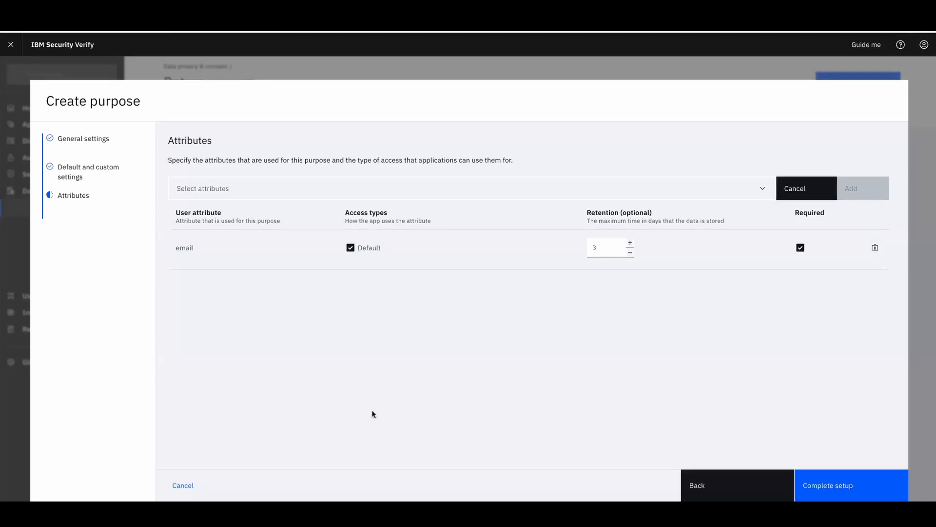
click(180, 491)
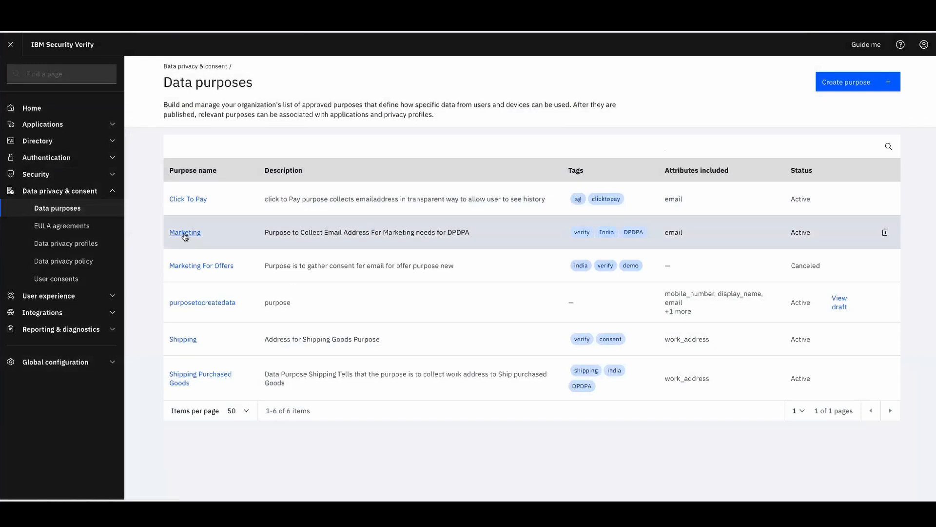
Review the Marketing purpose's details, then go to the Applications list
click(185, 233)
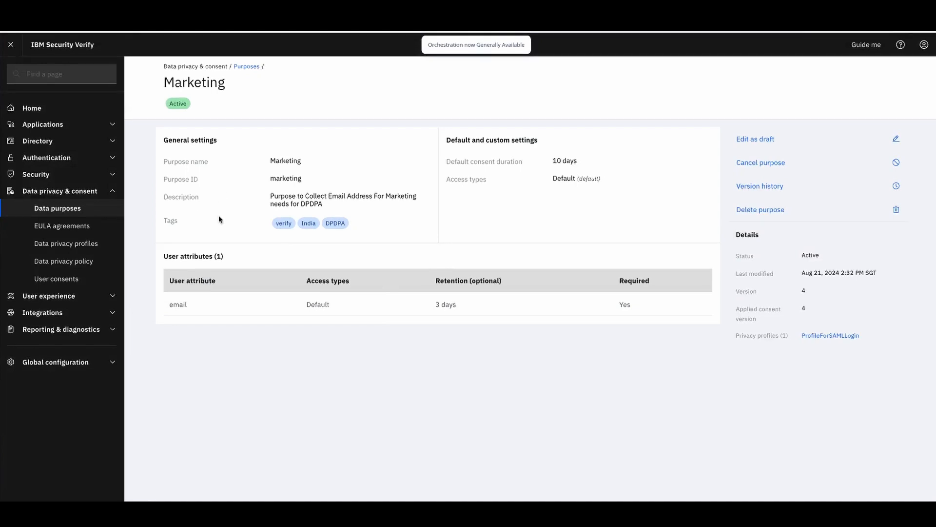
click(90, 124)
click(62, 144)
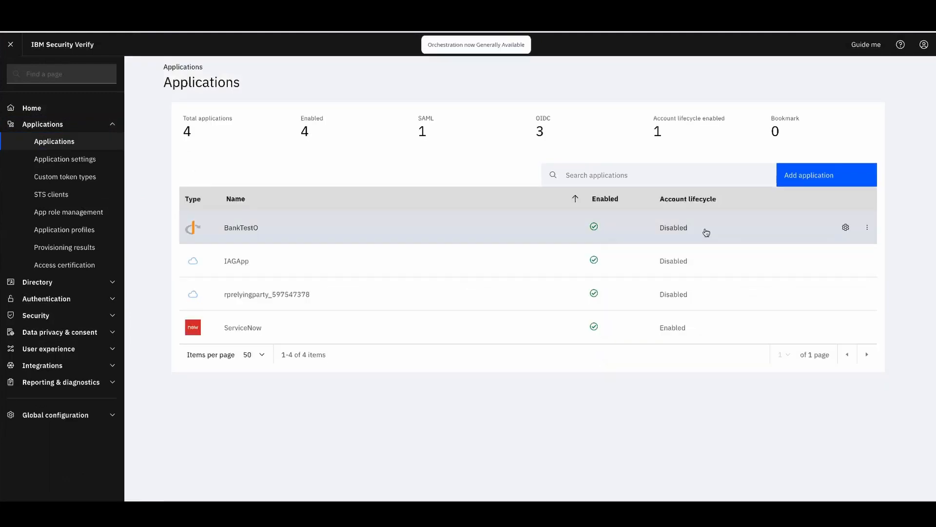
Attach the Marketing purpose to BankTestO's Privacy settings
click(846, 228)
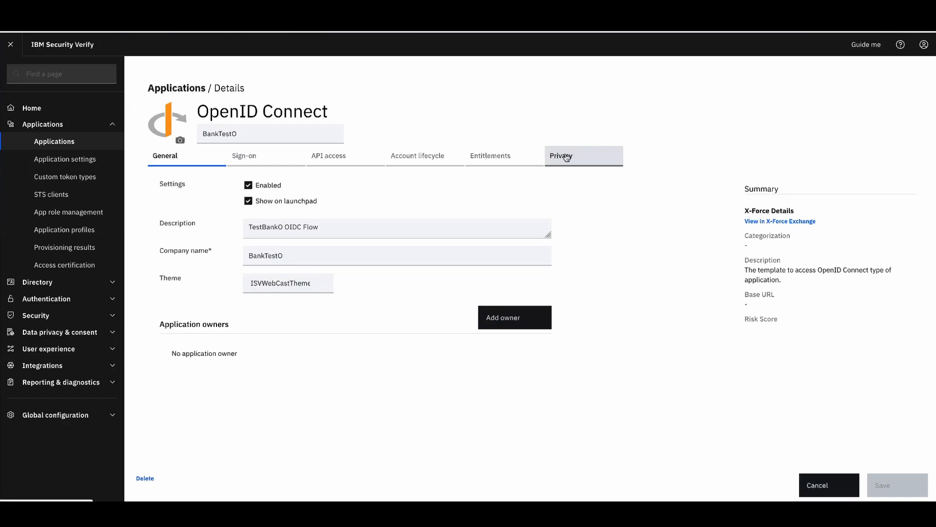
click(566, 157)
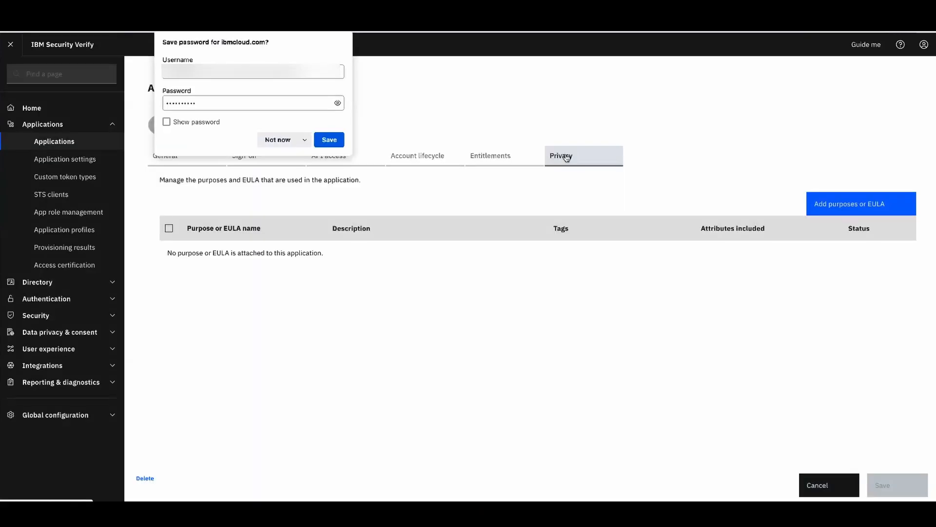
click(269, 139)
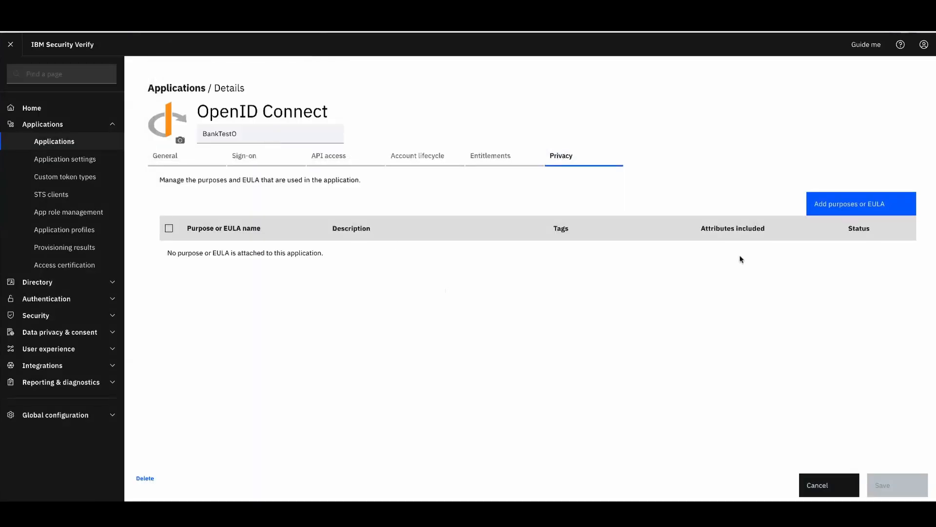
click(868, 205)
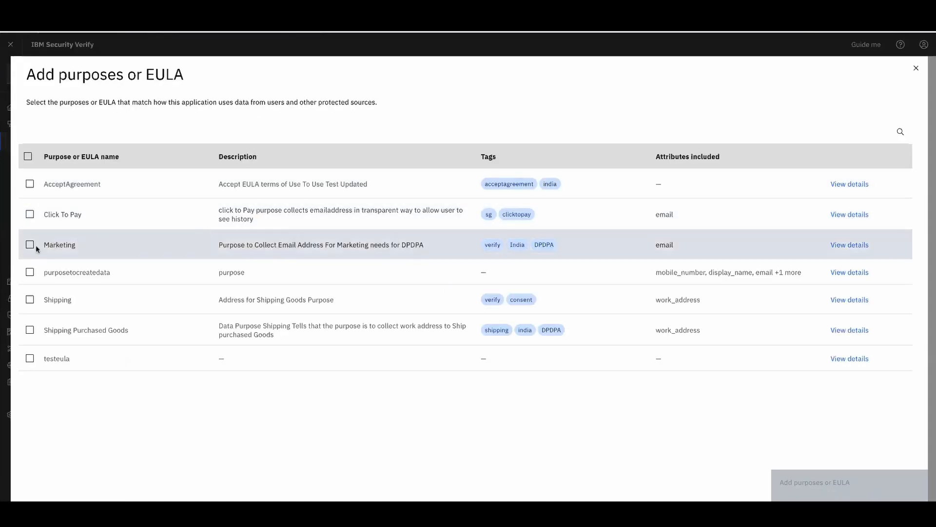
click(30, 245)
click(789, 480)
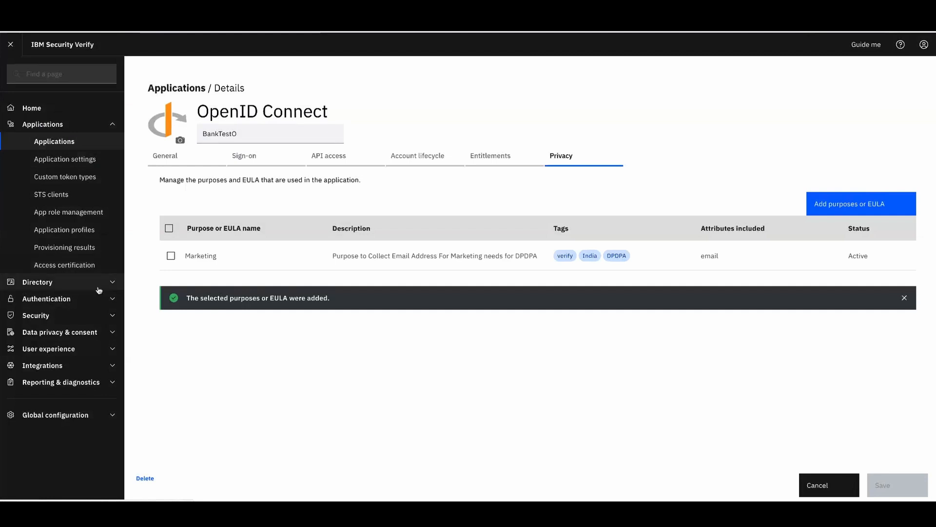
Start a new EULA named Terms of Use, ID eulaid1, described 'EULA to accept terms of use'
click(99, 333)
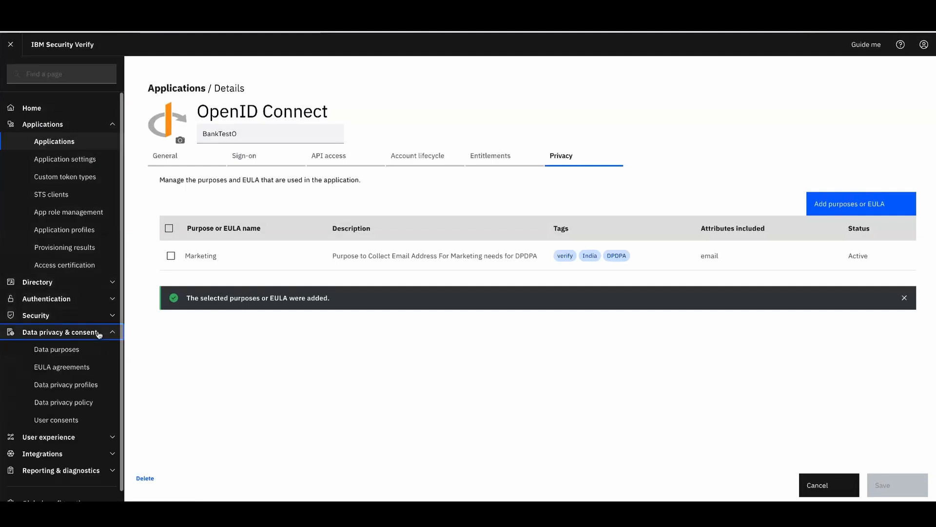
click(72, 369)
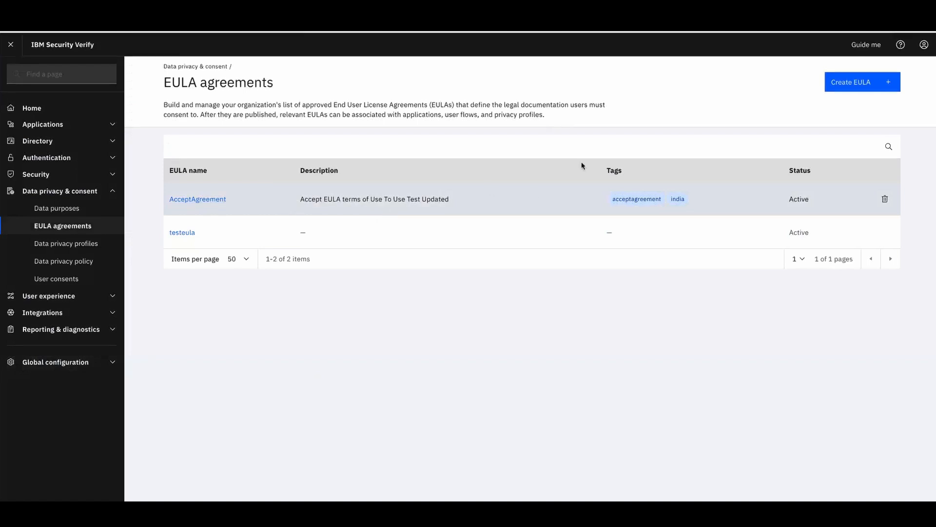
click(863, 83)
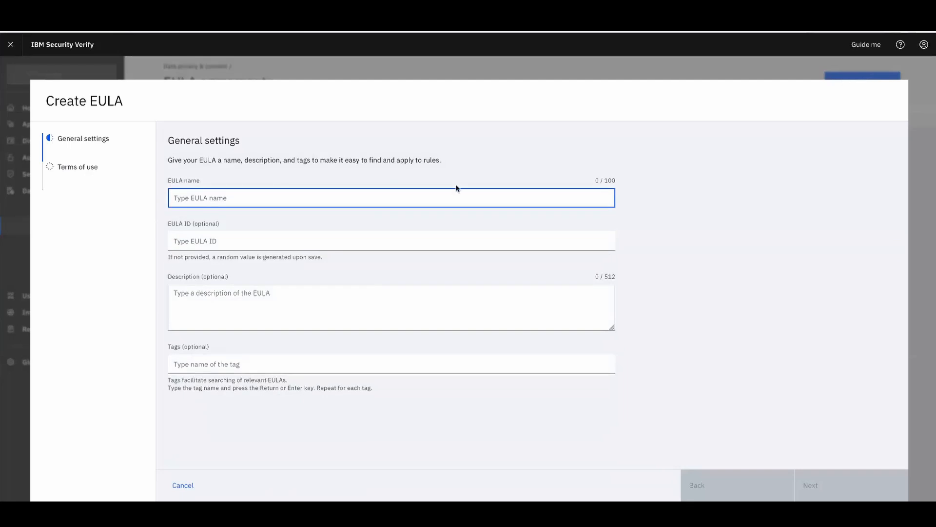
text(Aggre)
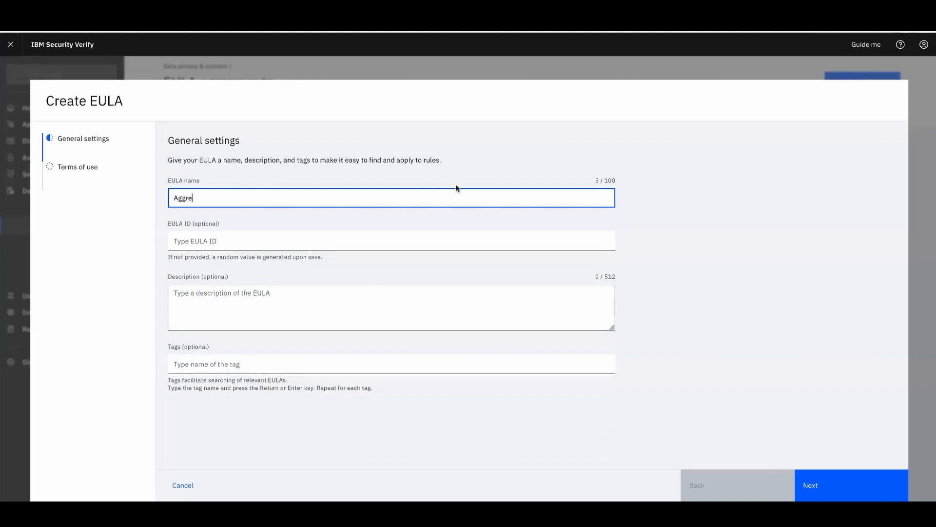
key(BackSpace)
key(BackSpace)
key(BackSpace)
key(BackSpace)
key(BackSpace)
text(Terms)
click(423, 243)
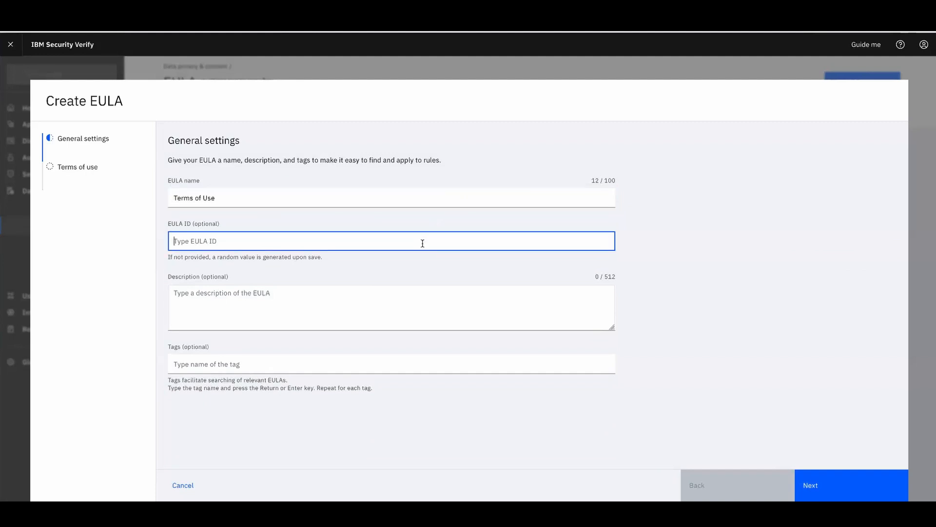
text(eulaid1)
click(377, 321)
text(EULA to accept terms of use)
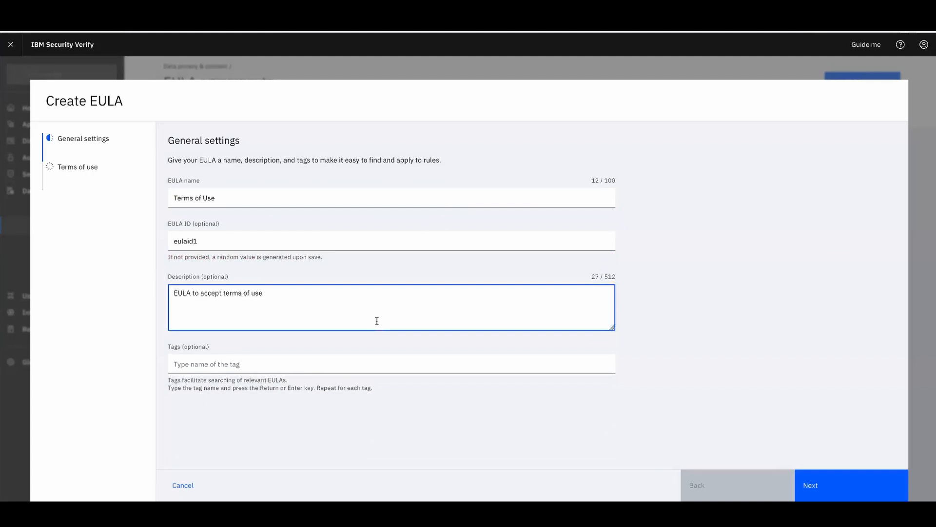
Tag the Terms of Use EULA with EU and GDPR and move to the terms-of-use step
click(338, 366)
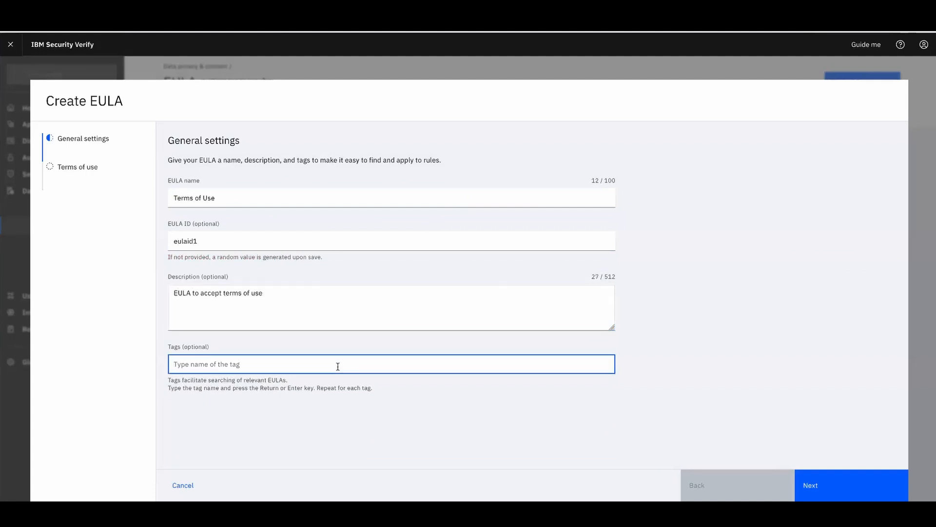
text(EU)
key(Return)
text(DG)
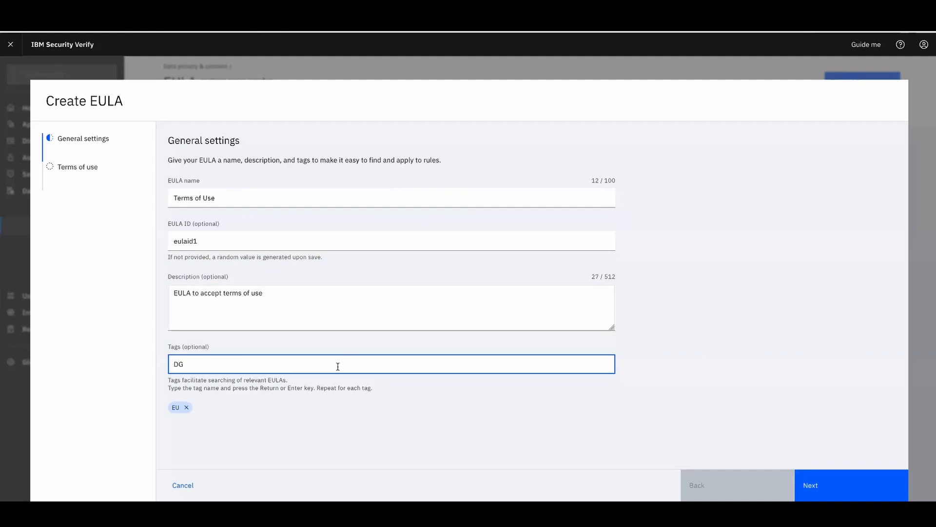
key(BackSpace)
text(GDPR)
key(Return)
click(826, 495)
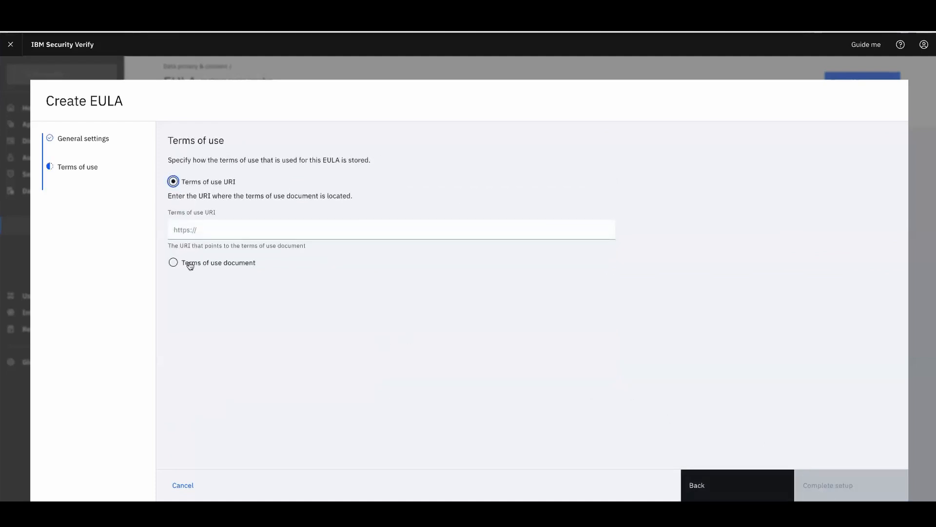
click(219, 231)
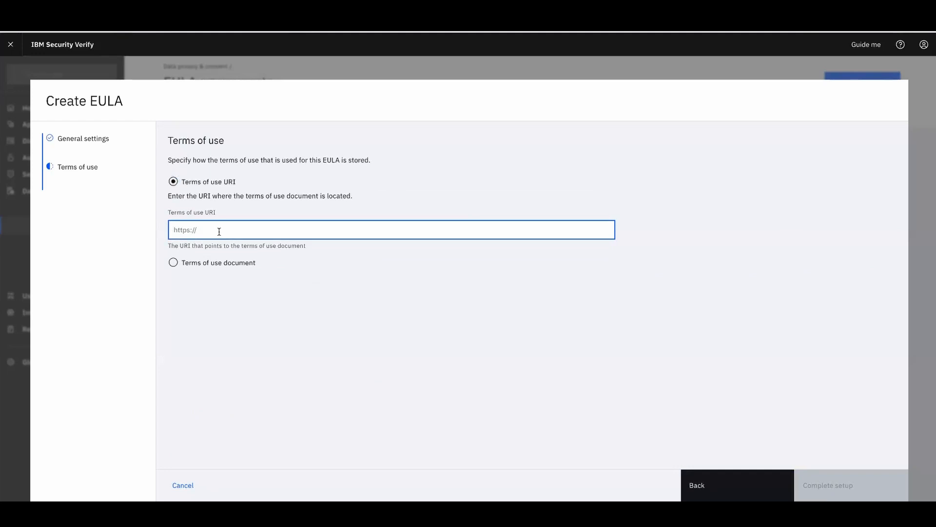
text(https://ibm.com/legal/te)
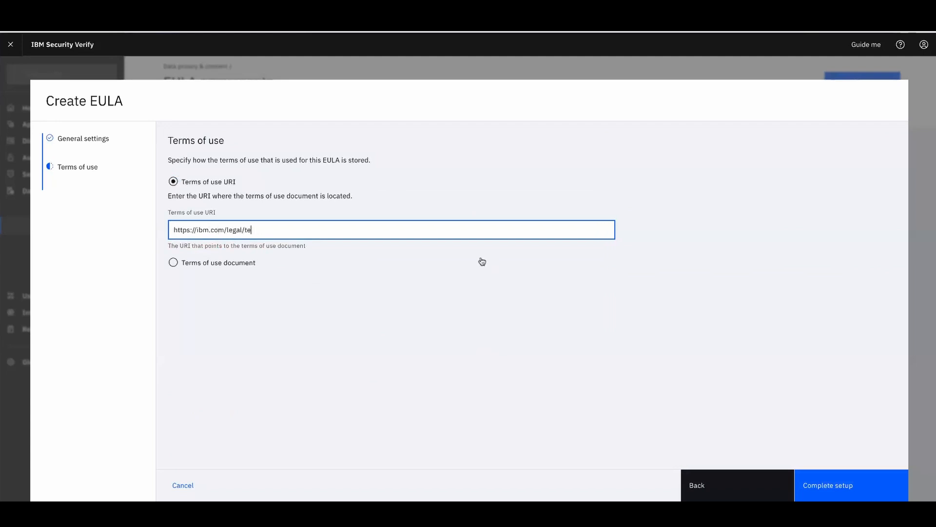
text(ms)
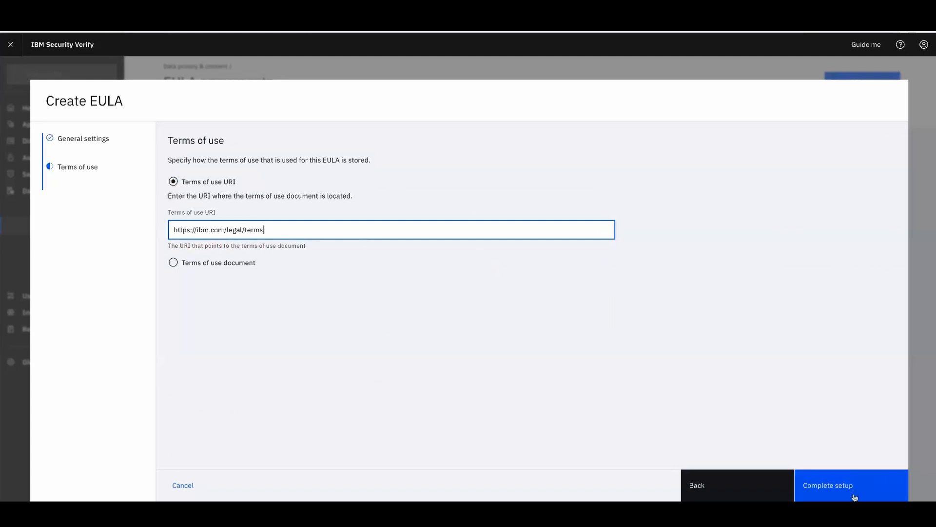
click(873, 485)
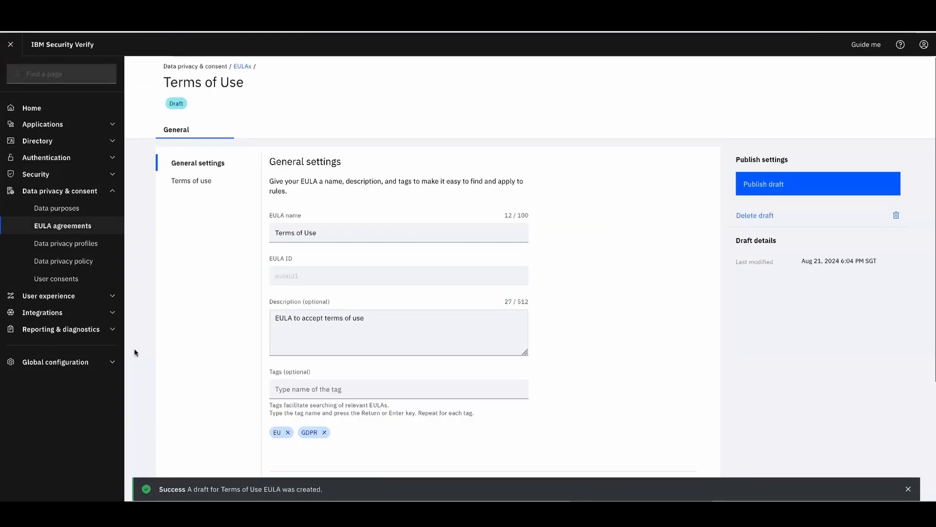
Delete the Terms of Use draft EULA and view the AcceptAgreement EULA's details
click(66, 224)
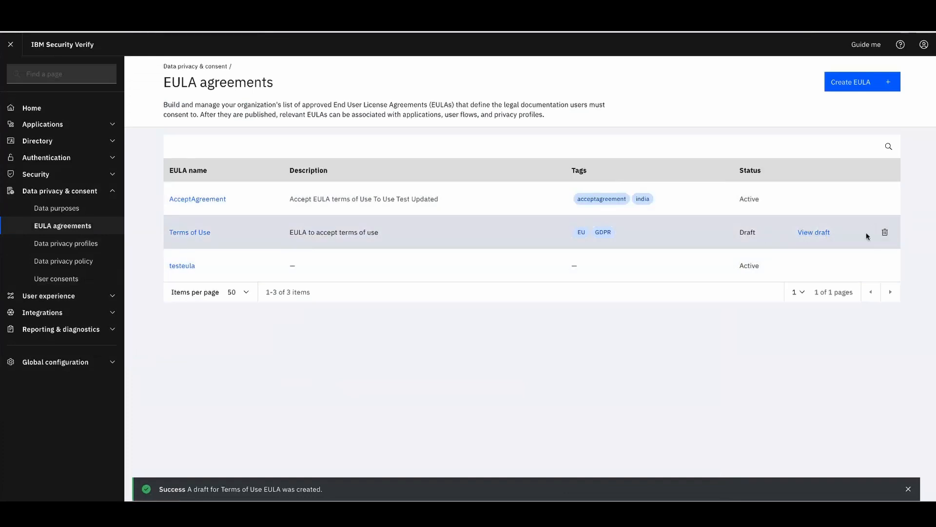
click(884, 232)
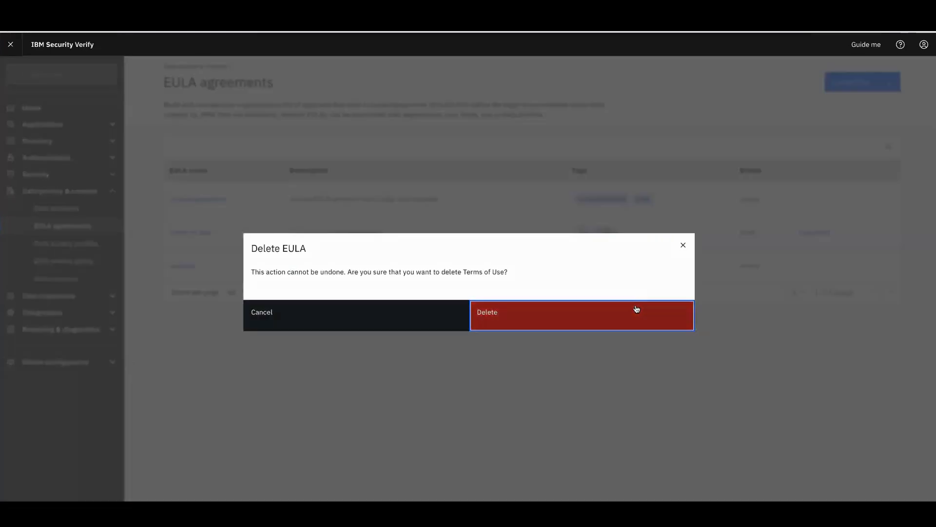
click(635, 309)
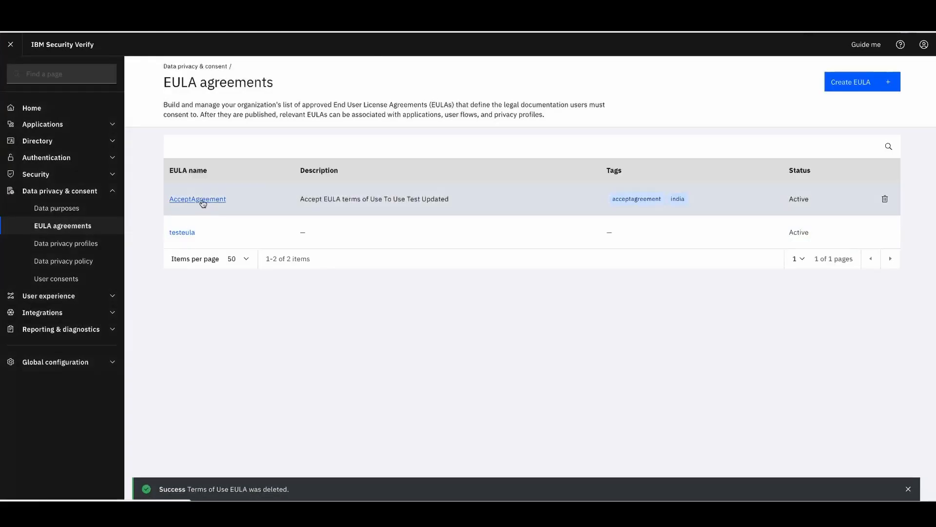
click(201, 197)
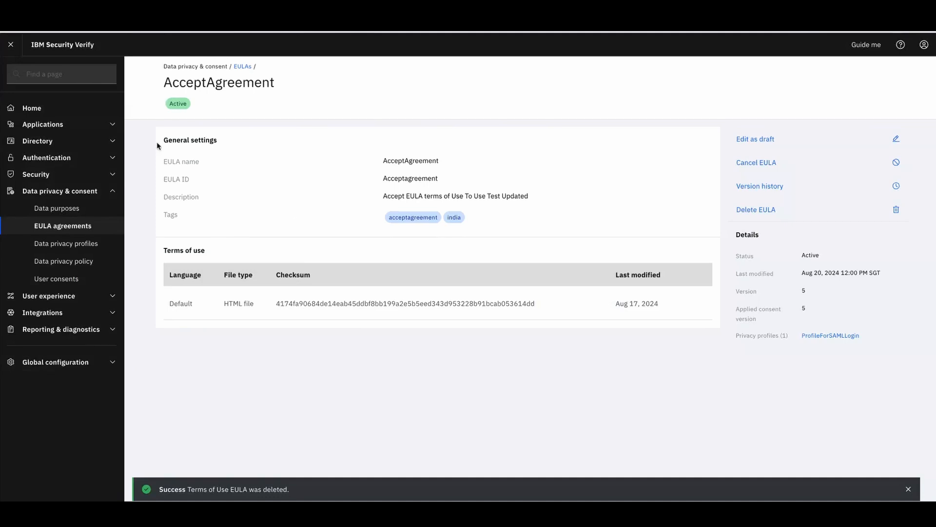
click(80, 123)
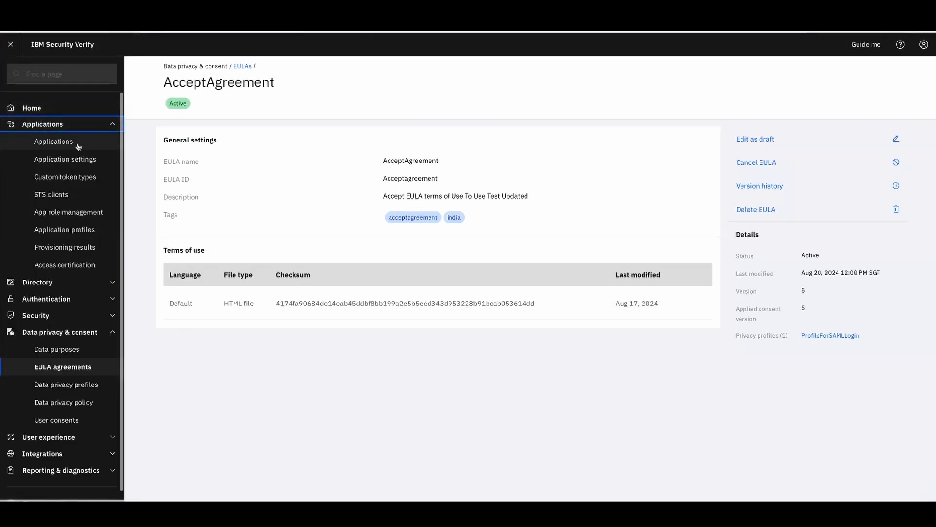
Attach the AcceptAgreement EULA to BankTestO, then open the Data privacy policy page
click(76, 145)
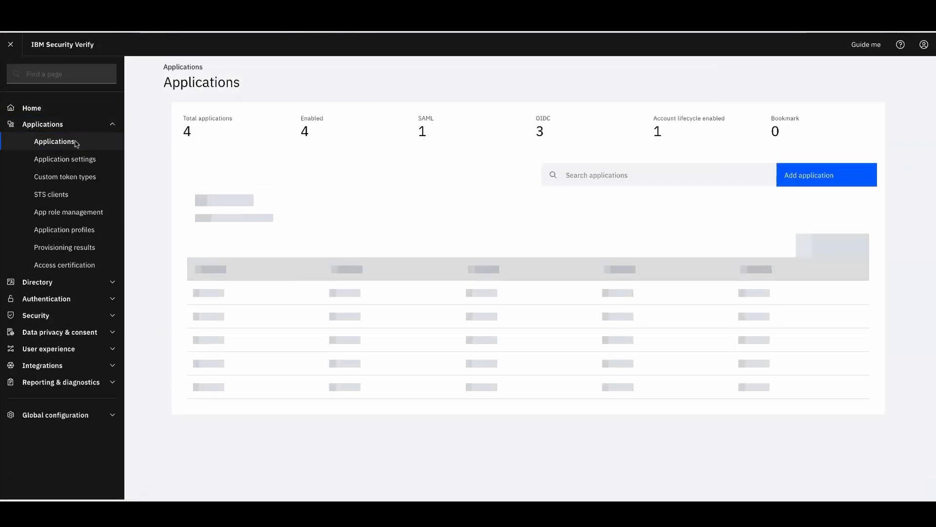
click(846, 227)
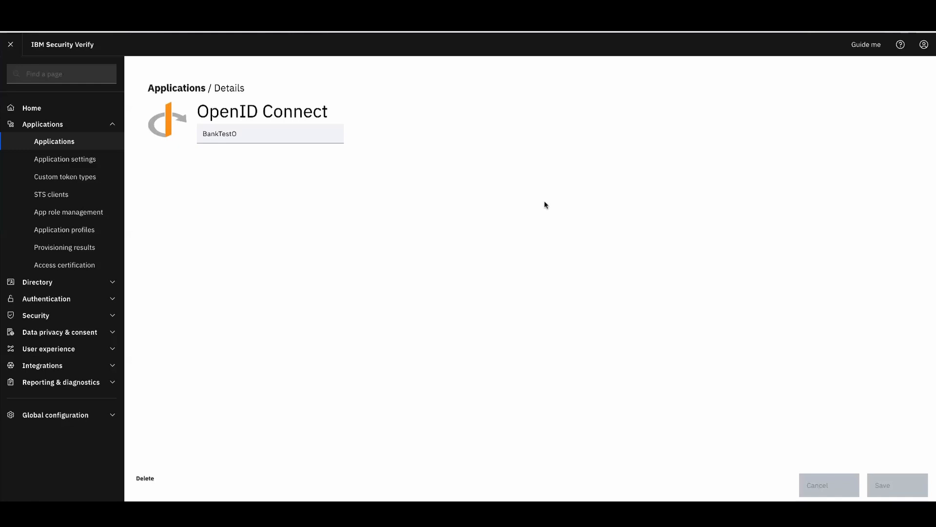
click(571, 158)
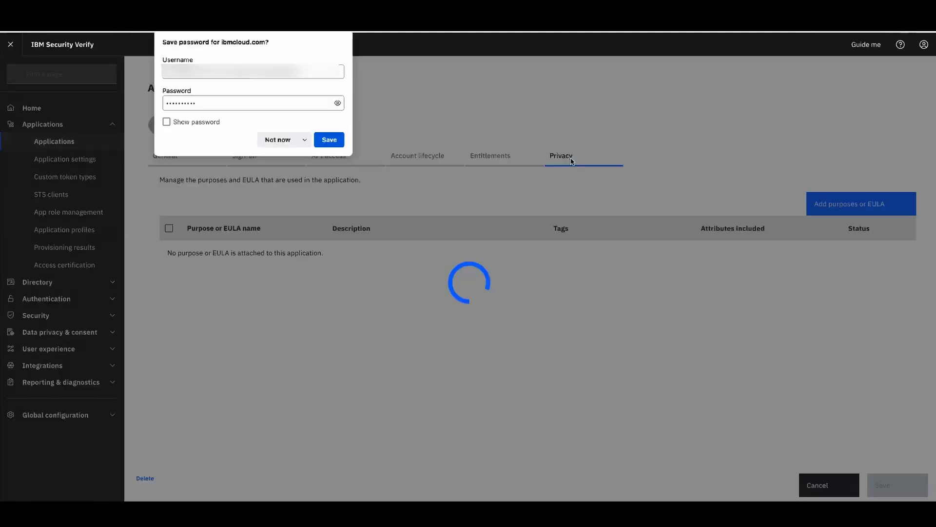
click(284, 141)
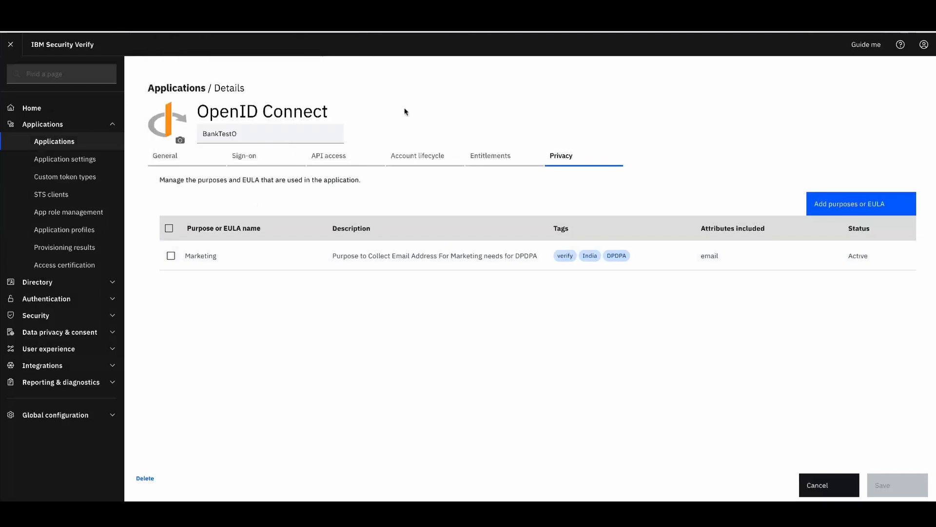
click(861, 206)
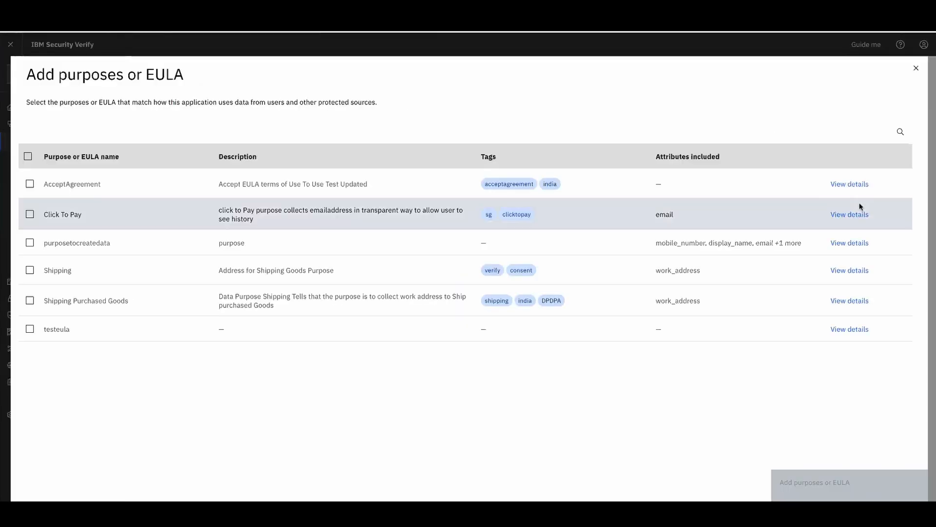
click(30, 183)
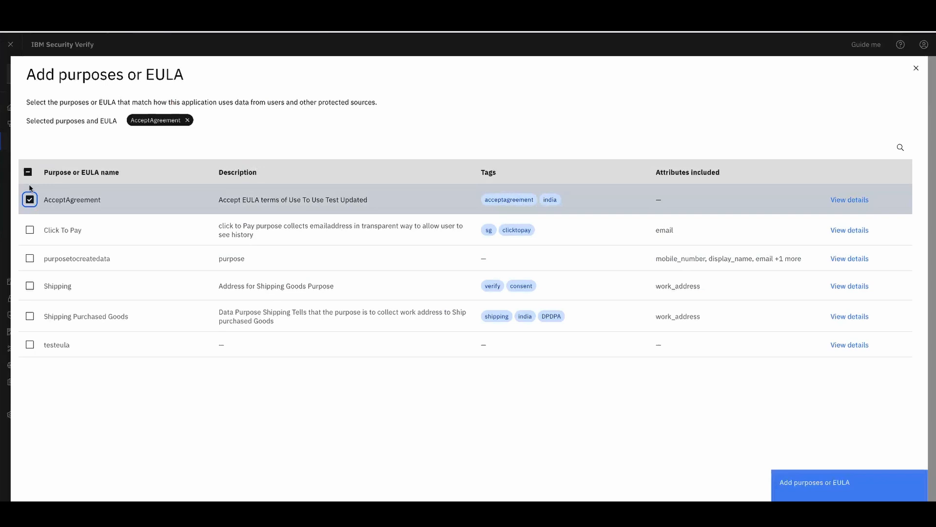
click(849, 496)
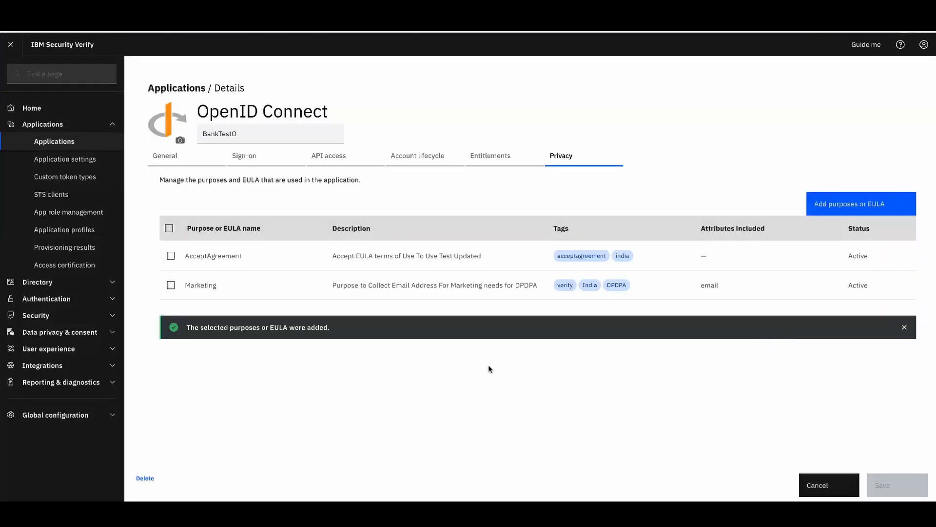
click(109, 332)
click(77, 406)
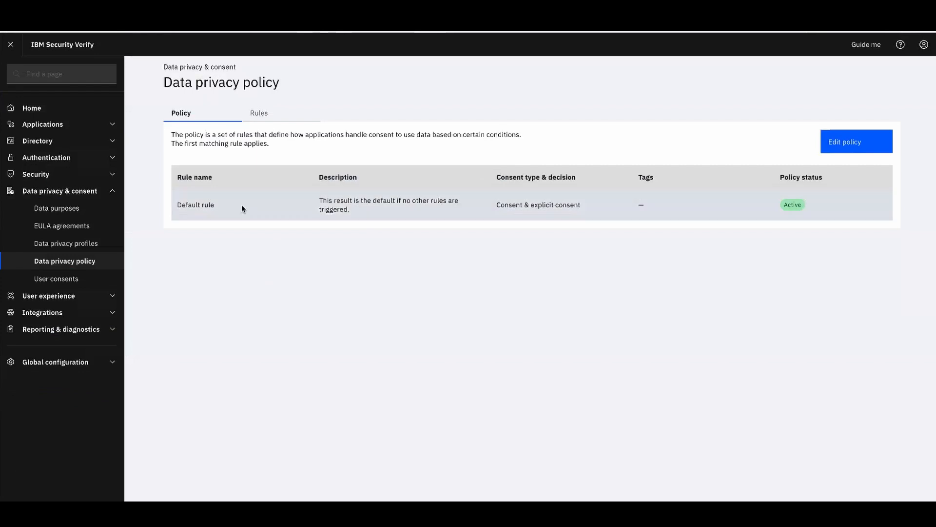
Sign the administrator out and sign back in with the end user's saved login
click(924, 44)
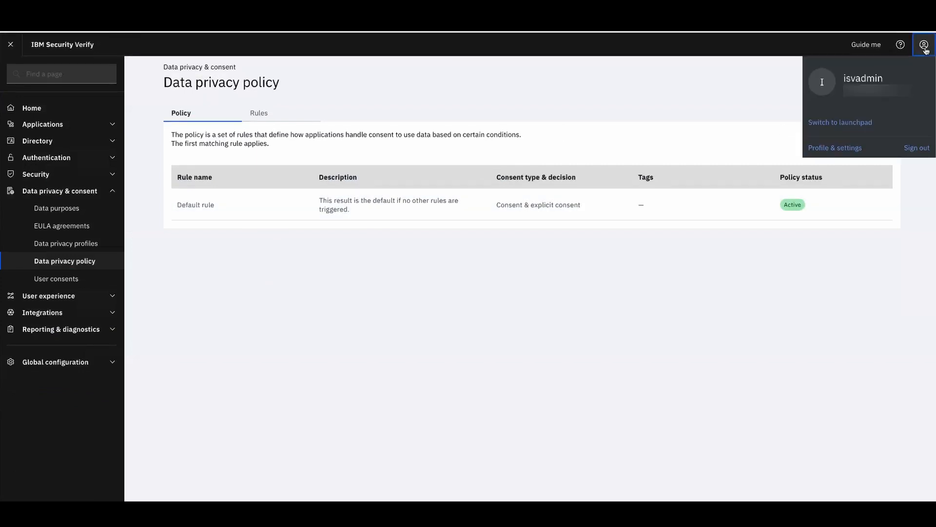
click(919, 150)
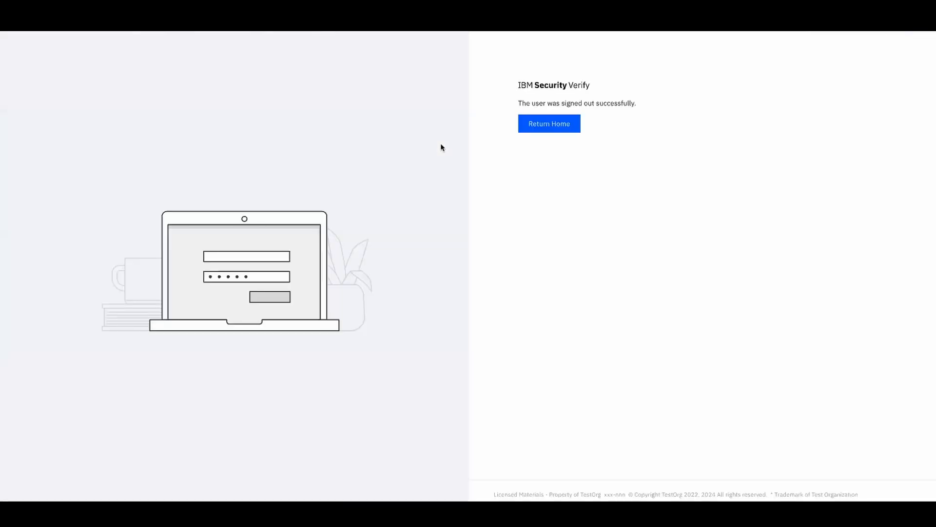
click(554, 124)
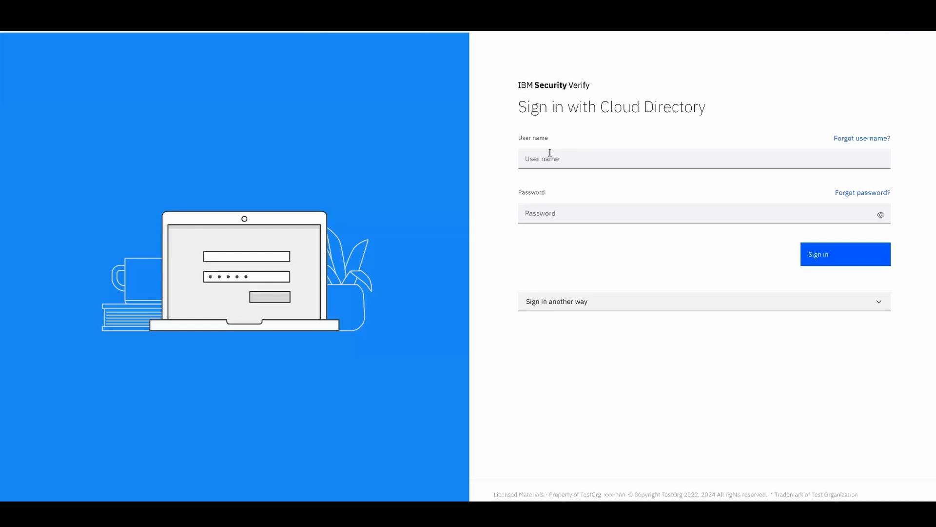
click(550, 153)
text(s)
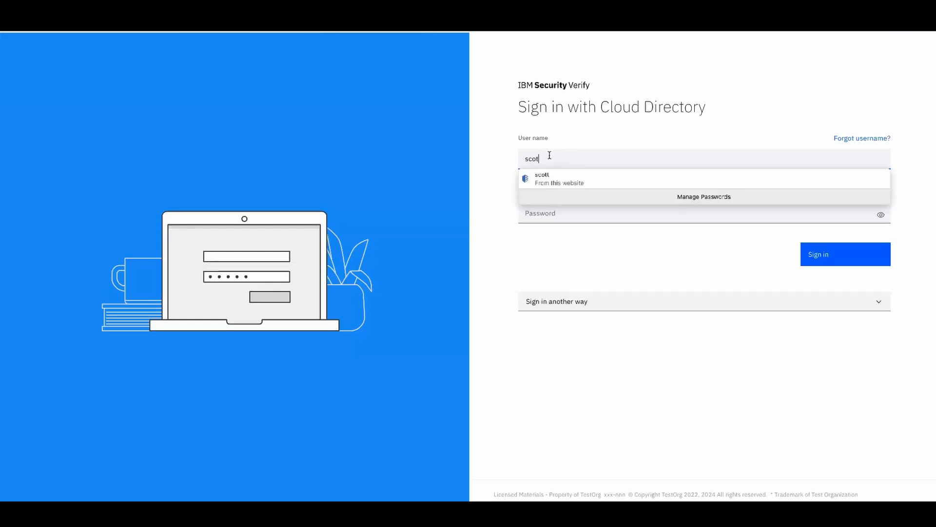
text(cot)
click(551, 170)
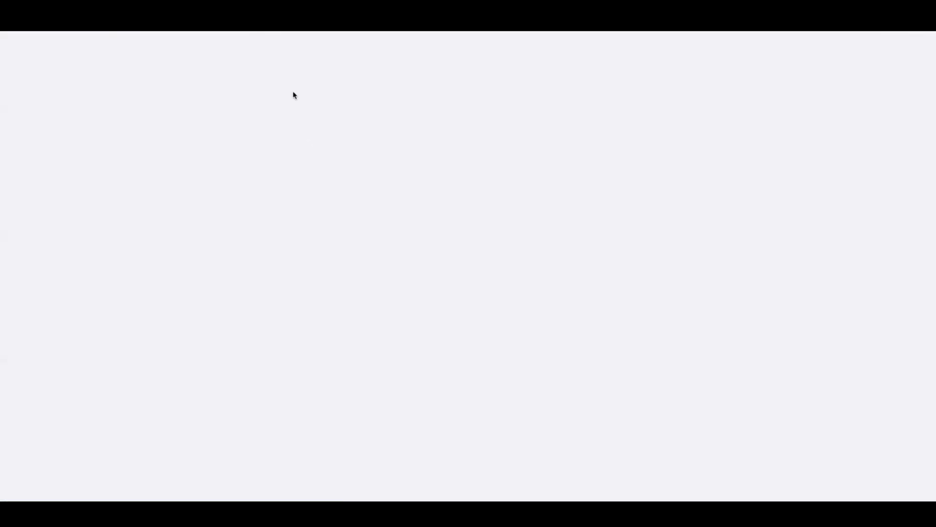
mouse_move(195, 181)
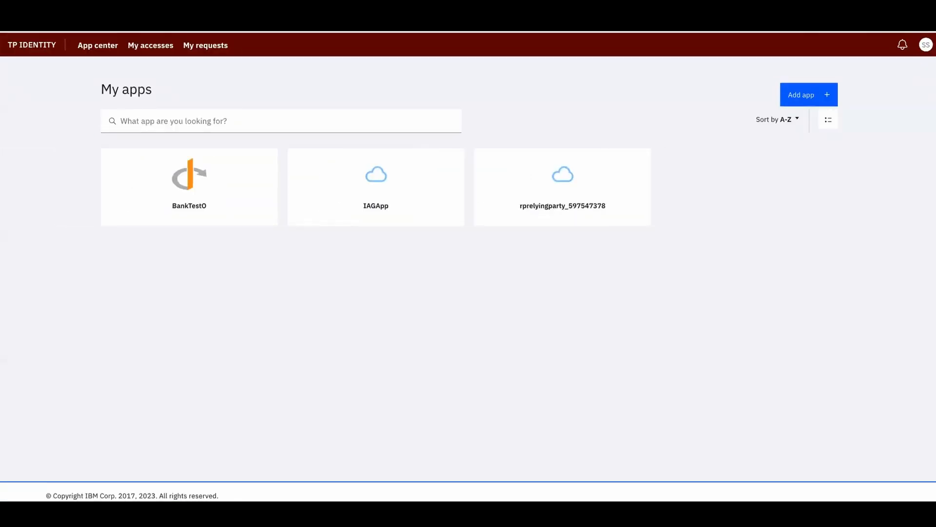
On oidcrelyingparty's Scope step in Verify Access, highlight the marketing/email.default and Acceptagreement/. scopes
click(226, 15)
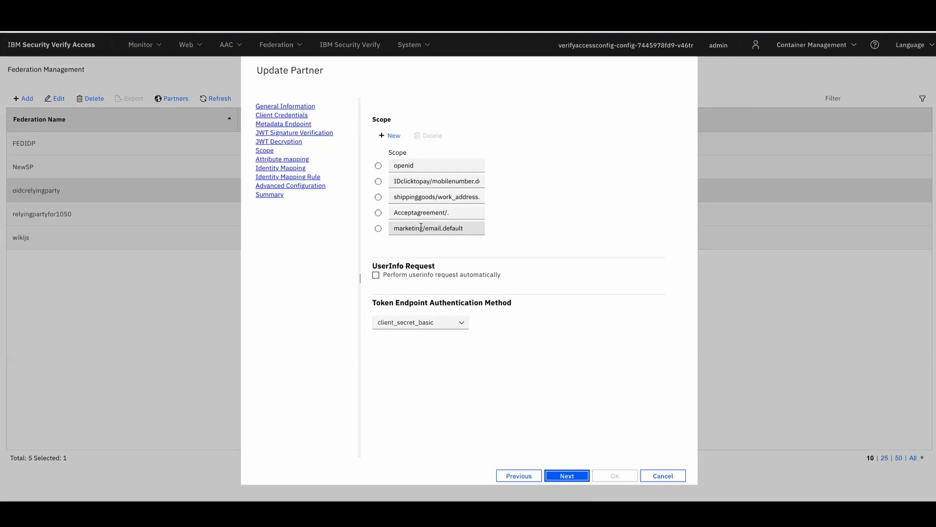
drag(422, 228, 396, 227)
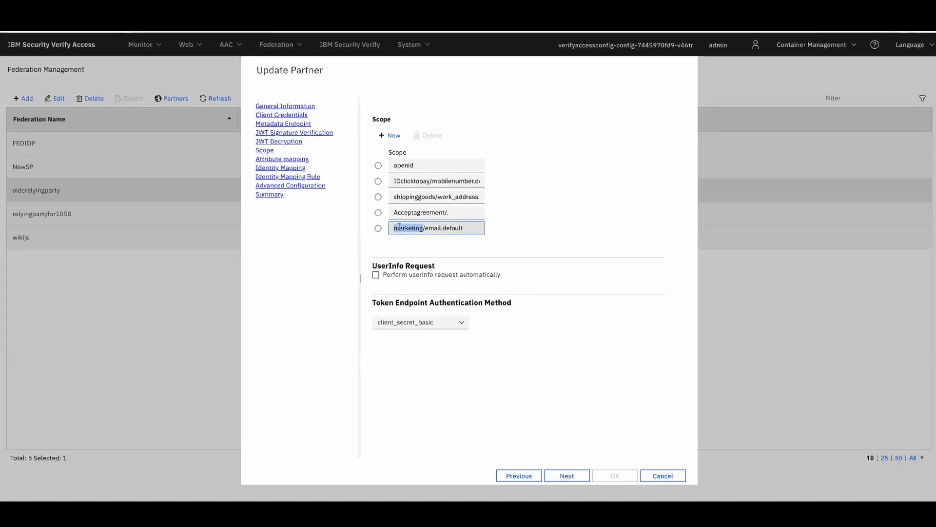
double_click(426, 228)
drag(466, 229, 442, 227)
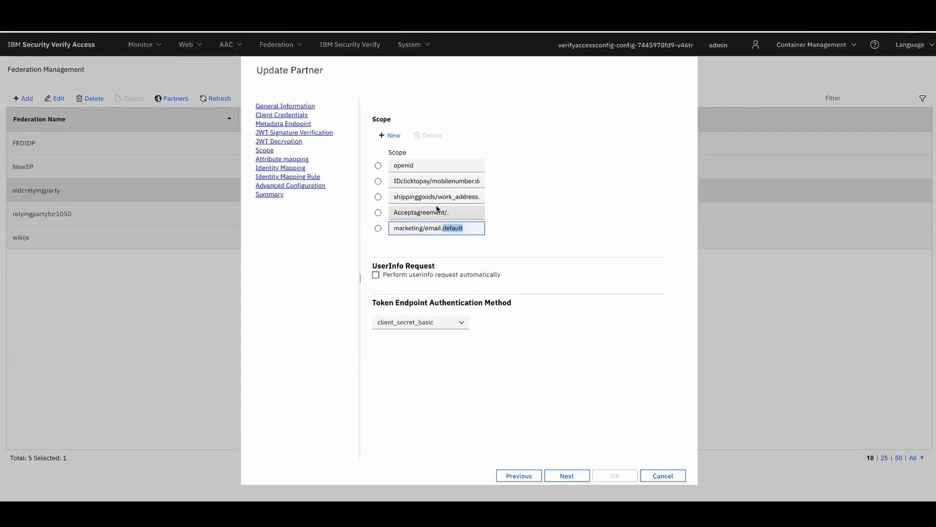
click(447, 213)
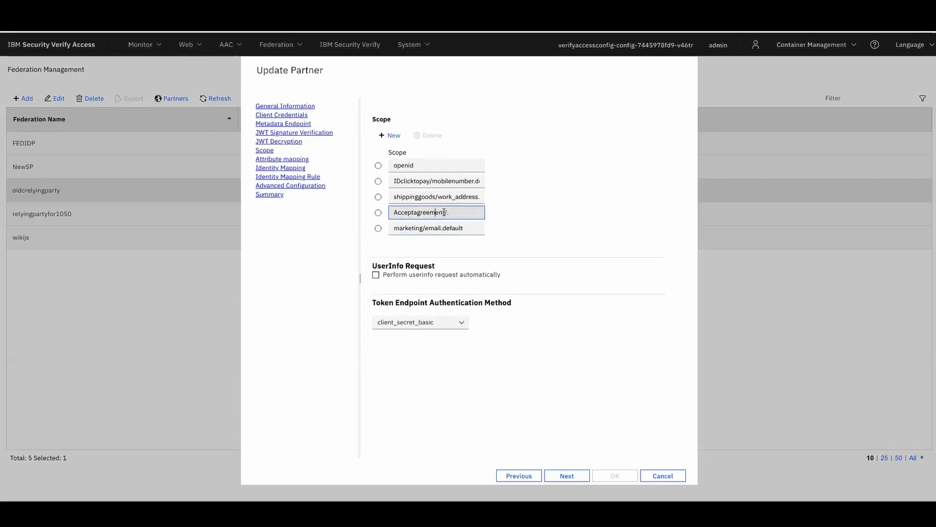
drag(444, 212, 397, 212)
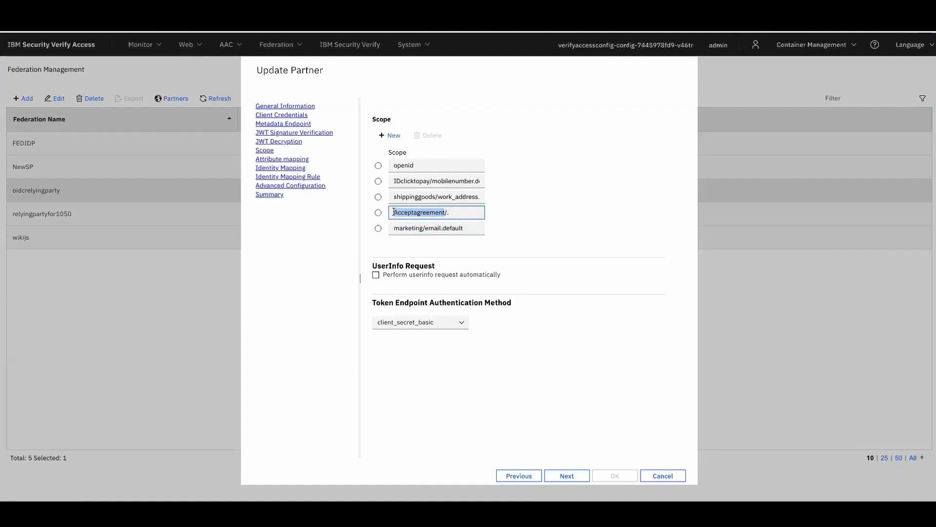
click(453, 211)
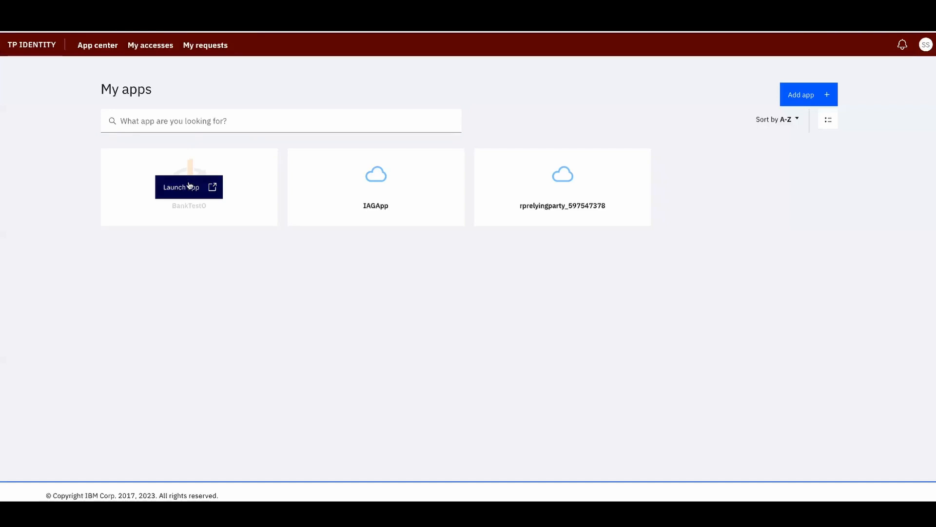
Launch BankTest0 and grant consent for Marketing email and AcceptAgreement
click(190, 185)
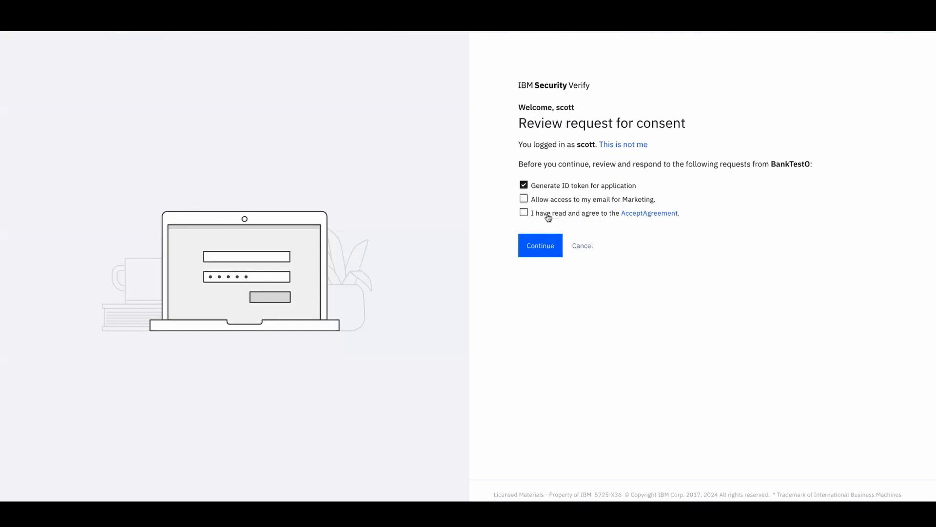
click(524, 200)
click(524, 213)
click(548, 256)
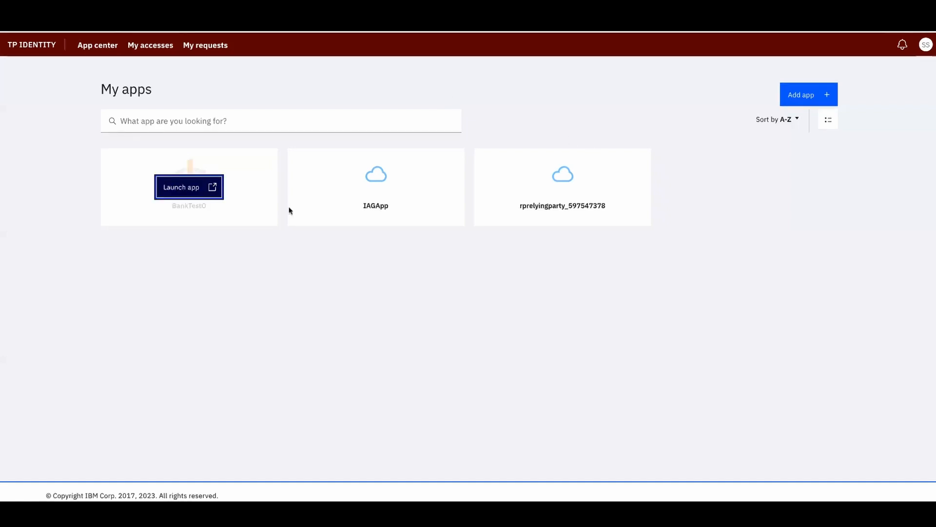
Open the end user's Profile & settings Privacy tab listing the BankTest0 consents
click(927, 44)
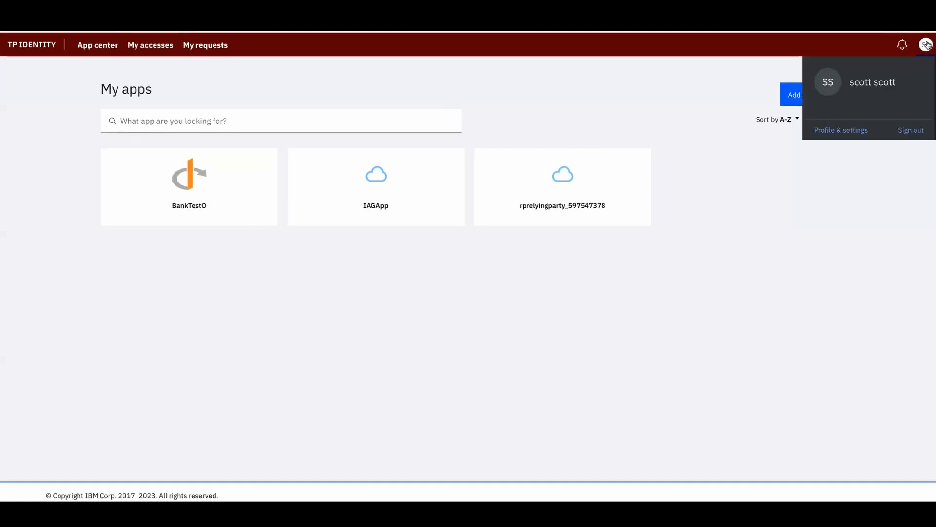
click(841, 129)
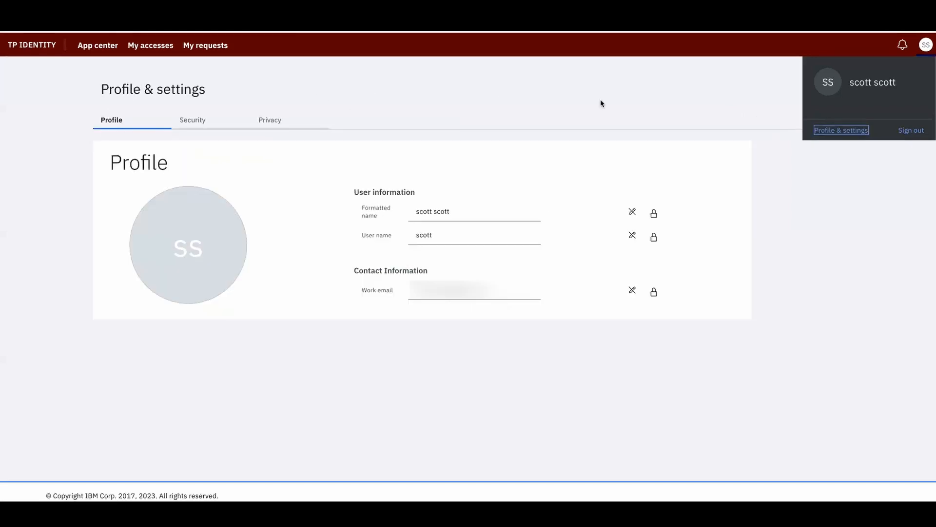
click(274, 120)
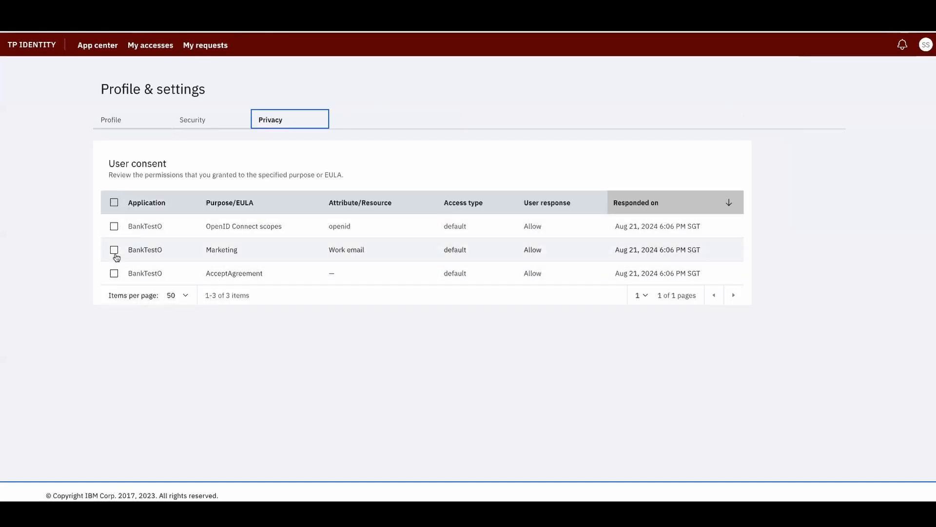
Review the Marketing consent's details, then deselect the Marketing row
click(114, 250)
click(157, 279)
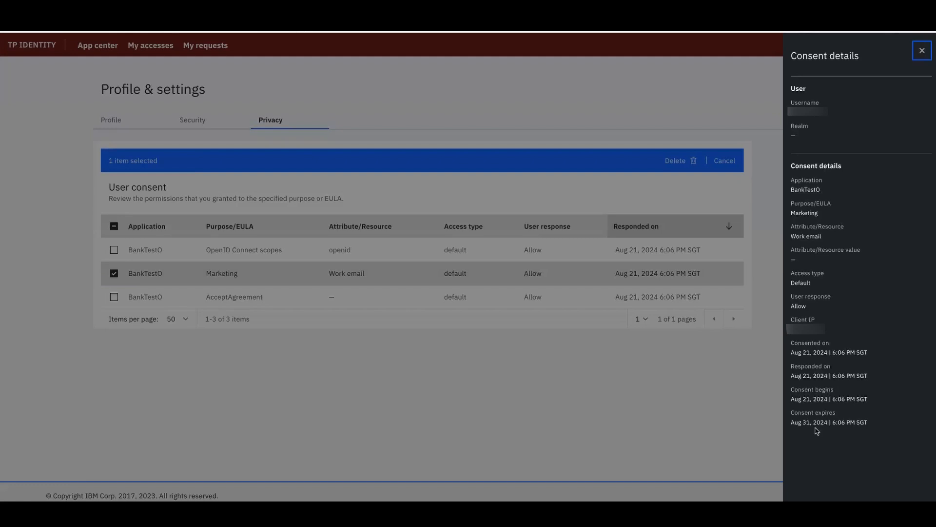
click(922, 50)
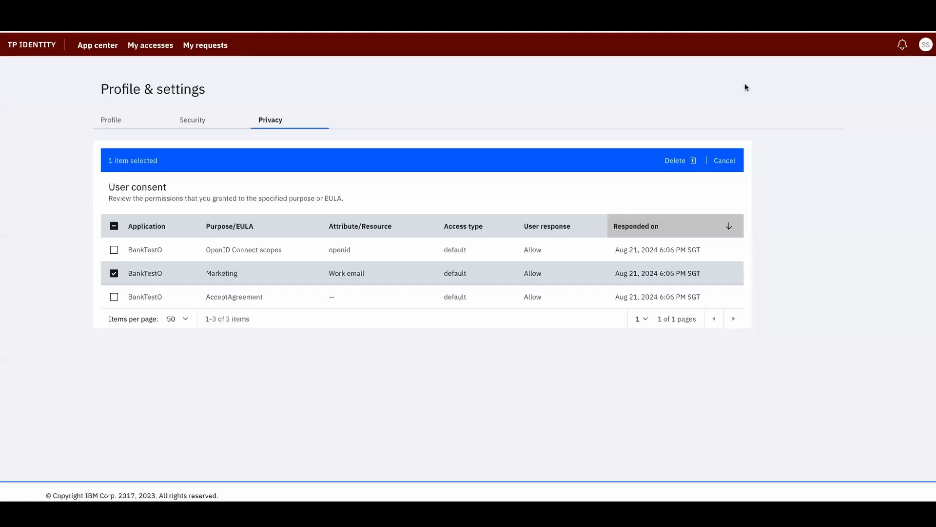
click(114, 273)
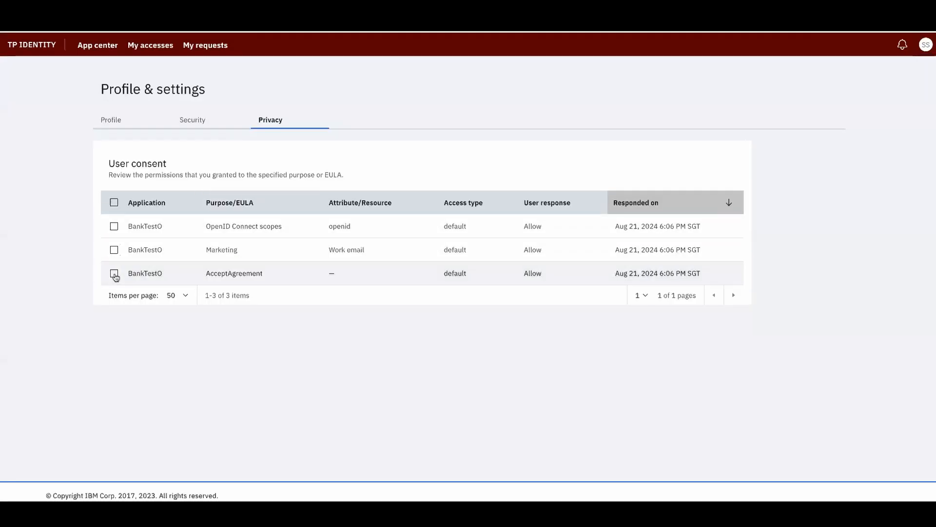
click(926, 46)
Sign the end user out and sign in with the administrator's saved login
click(910, 130)
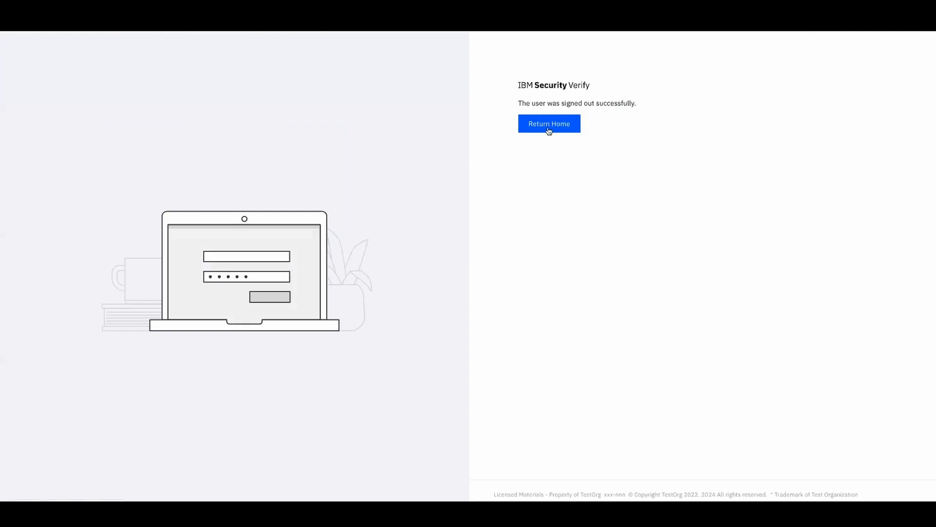
click(548, 128)
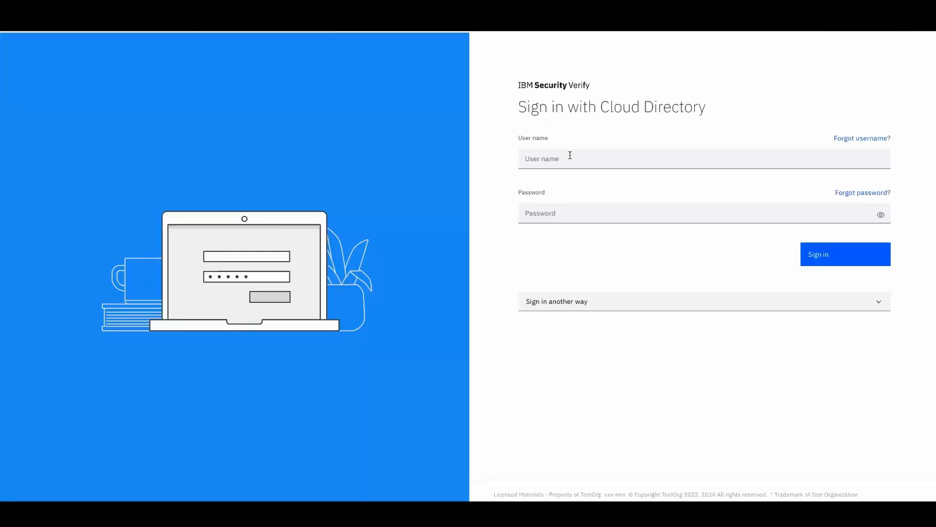
click(566, 159)
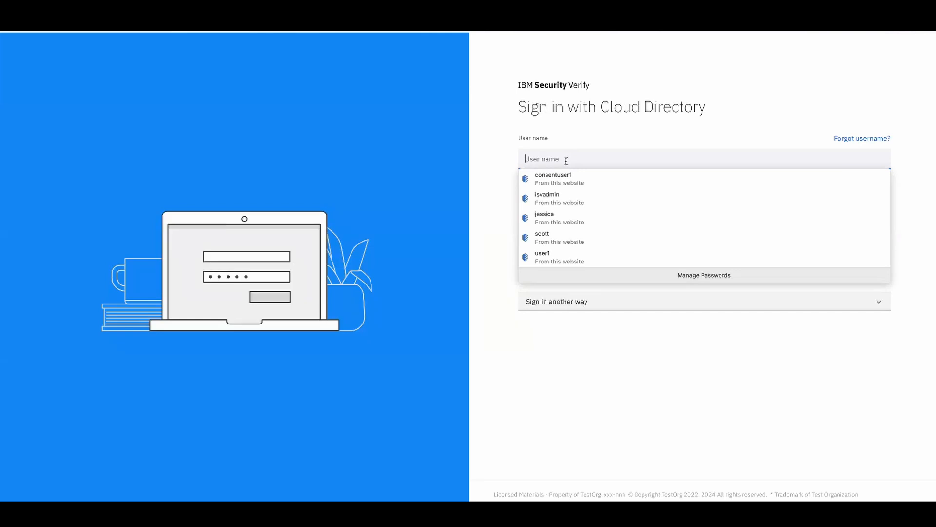
text(is)
click(564, 179)
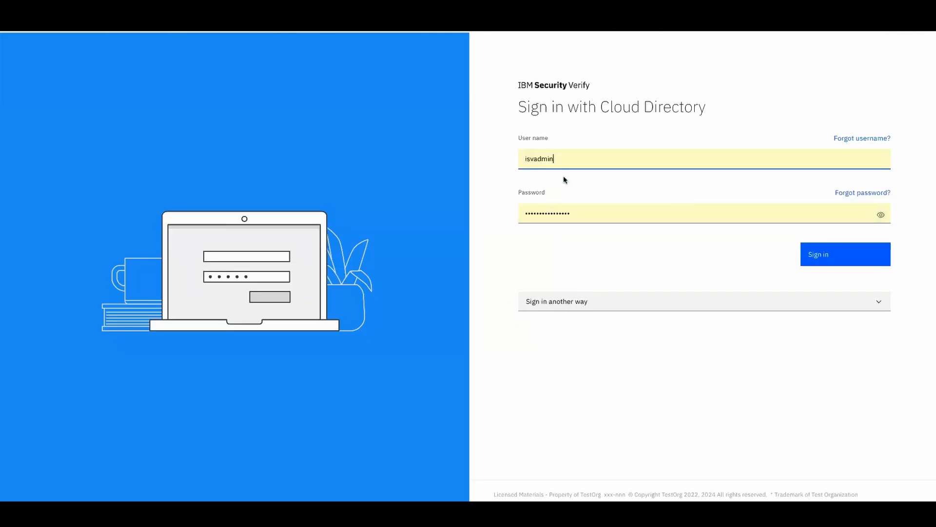
click(829, 265)
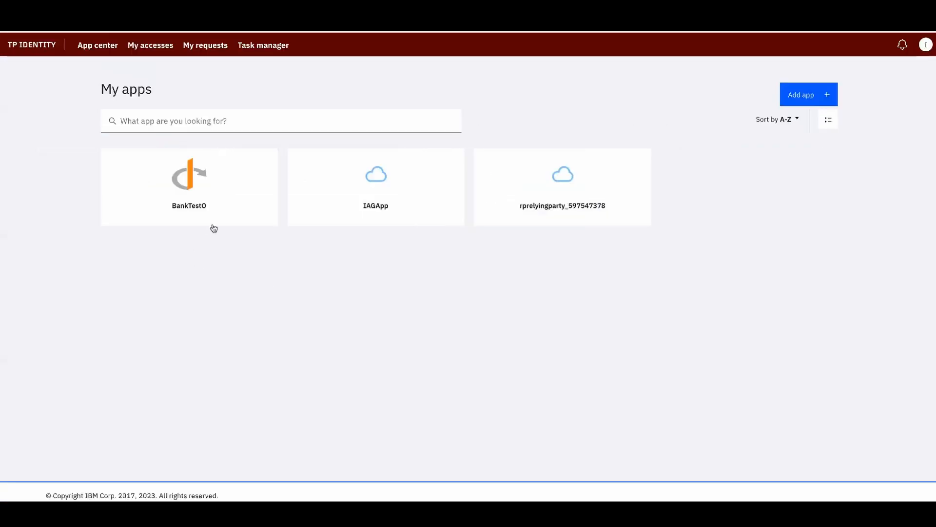
Switch to the admin console and expand Data privacy & consent
click(925, 44)
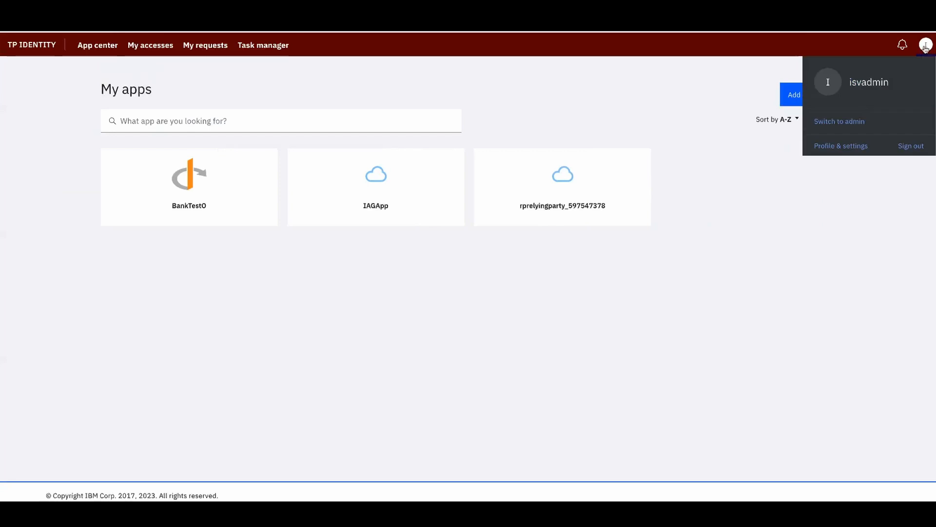
click(831, 123)
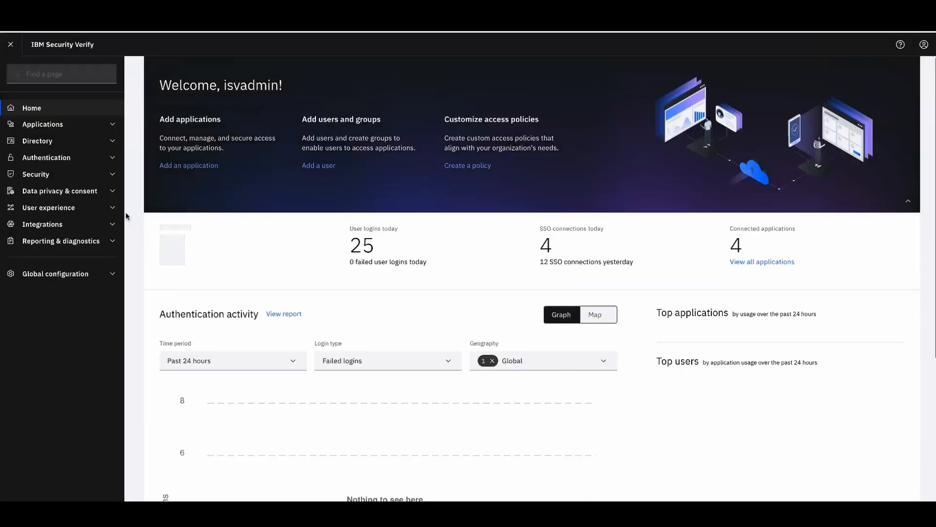
click(46, 191)
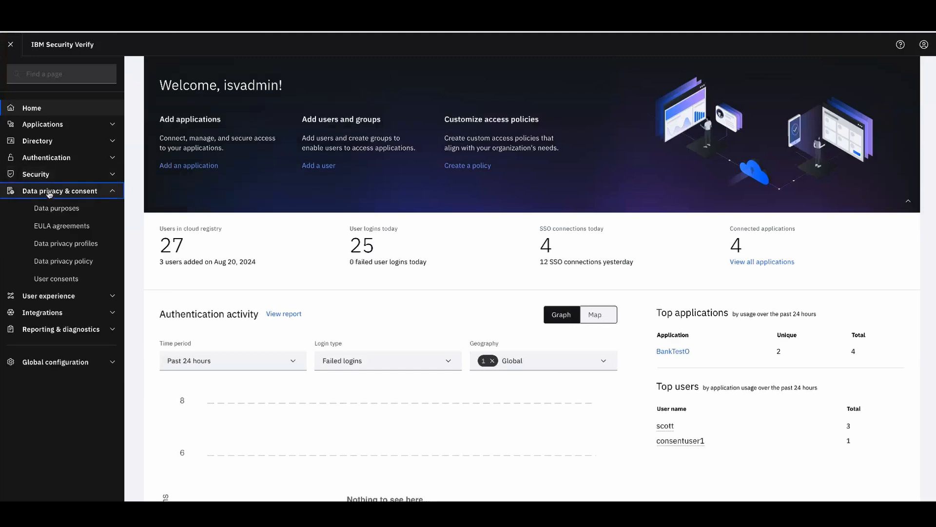
Edit the AcceptAgreement EULA as a draft and delete 'Test' from its description
click(86, 227)
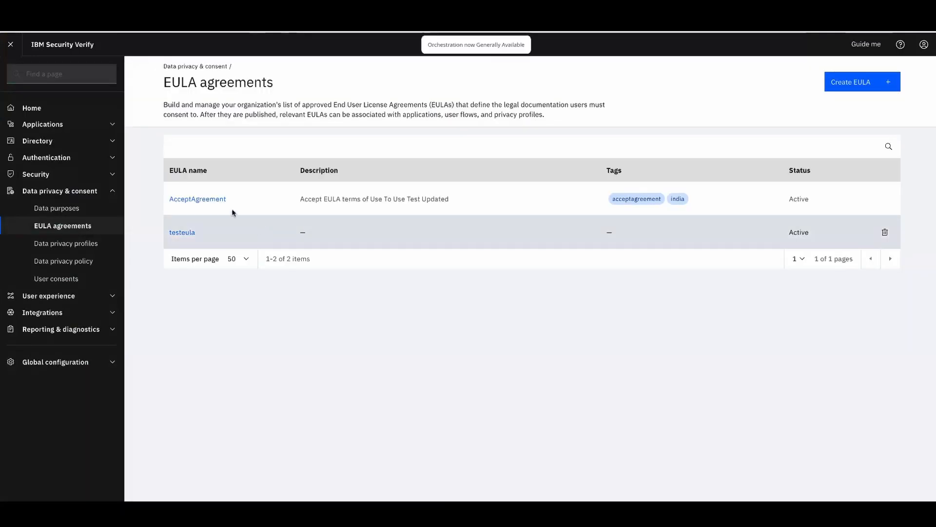
click(220, 198)
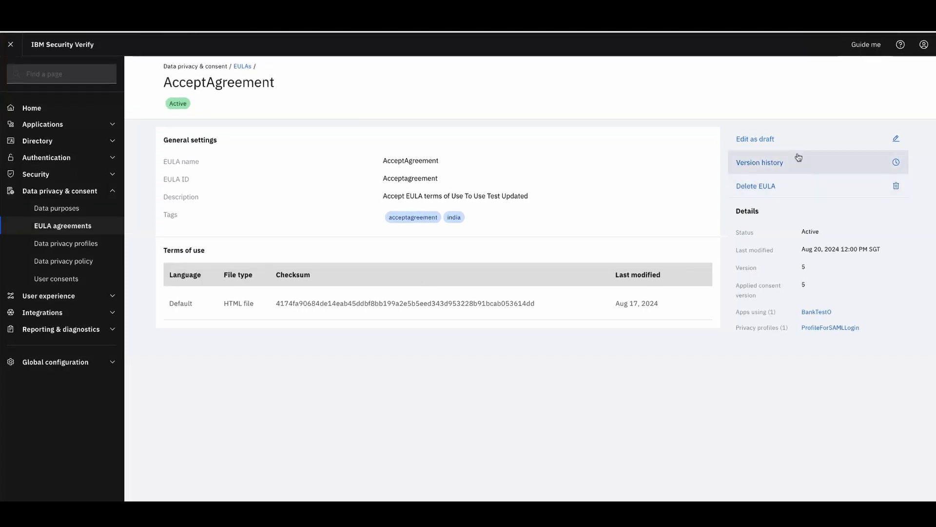
click(785, 141)
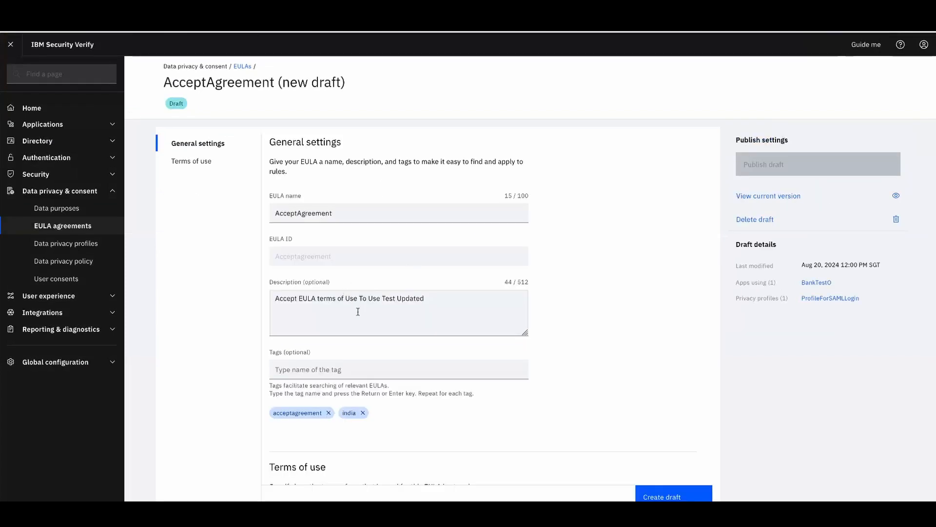
click(433, 298)
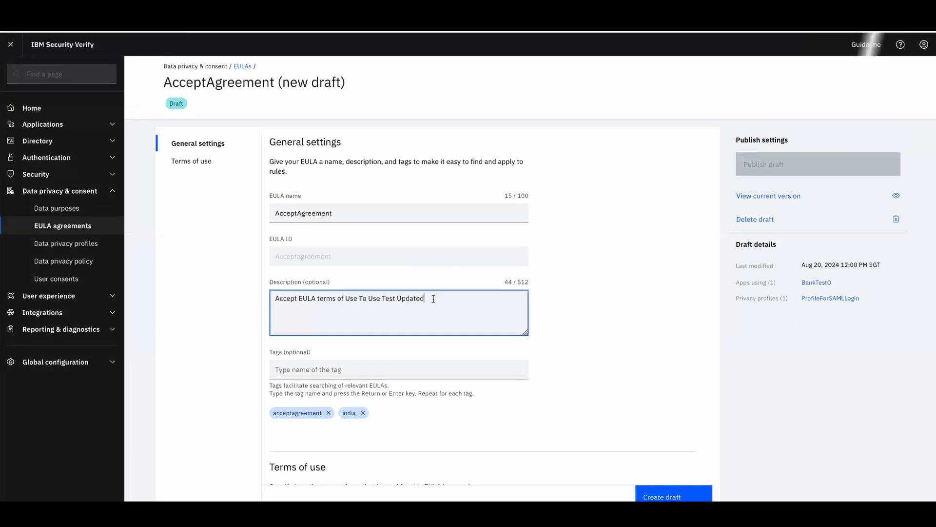
click(394, 297)
key(BackSpace)
key(BackSpace)
key(BackSpace)
key(BackSpace)
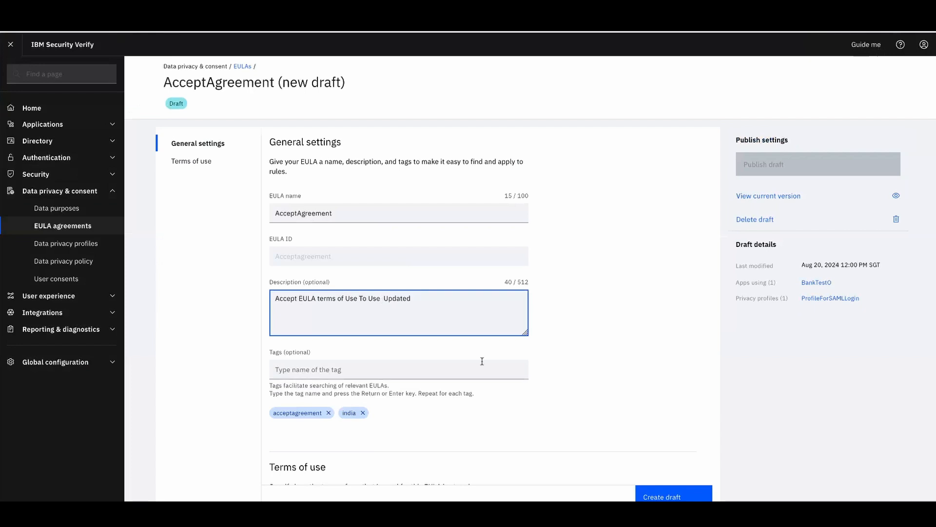
Add the tag eula1 and create the new AcceptAgreement draft
click(466, 370)
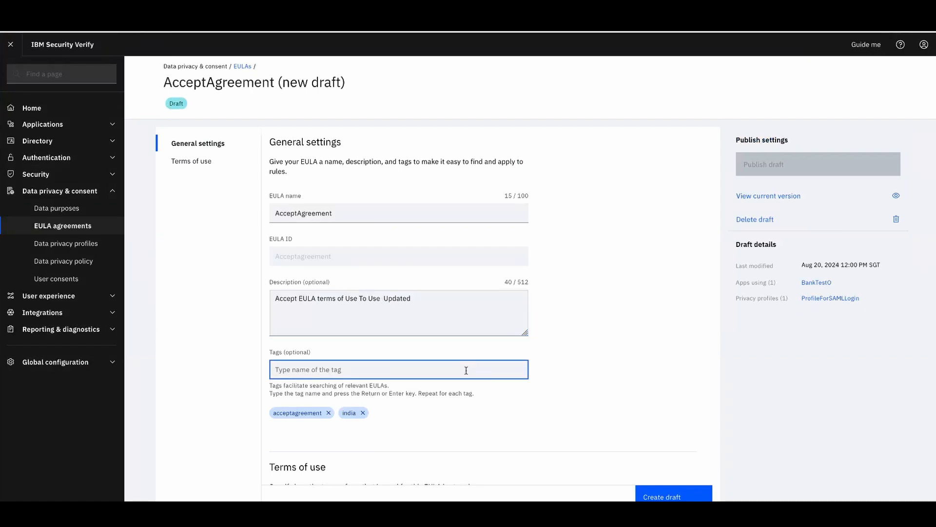
text(eula1)
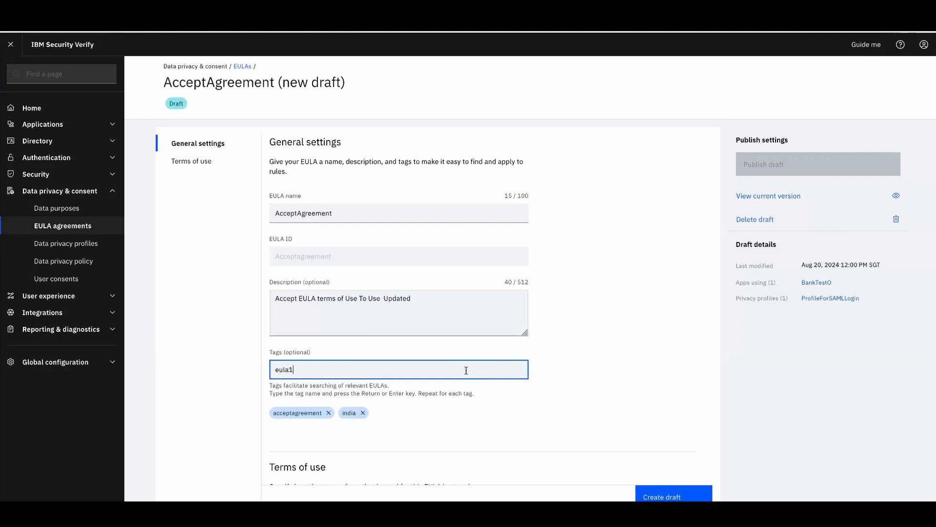
key(Return)
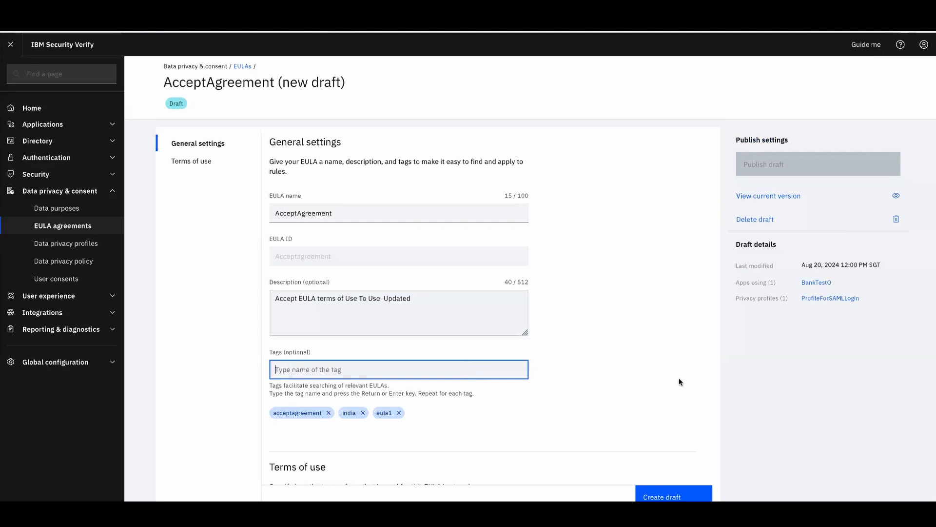
scroll(597, 383, down, 2)
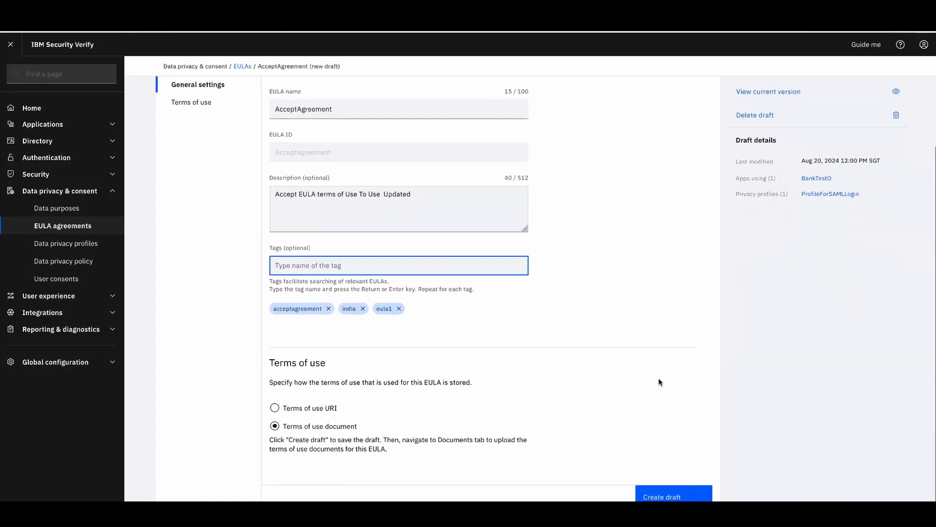
scroll(672, 420, up, 1)
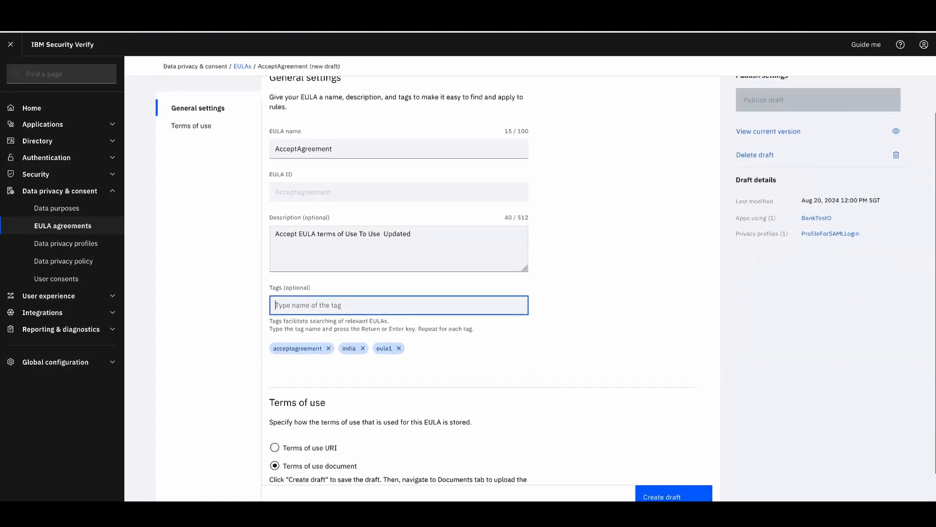
click(681, 412)
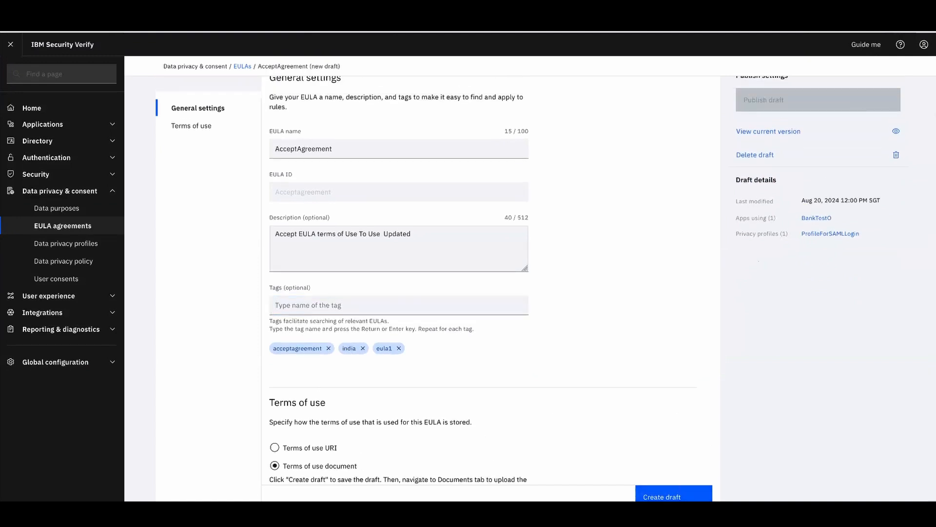
click(672, 498)
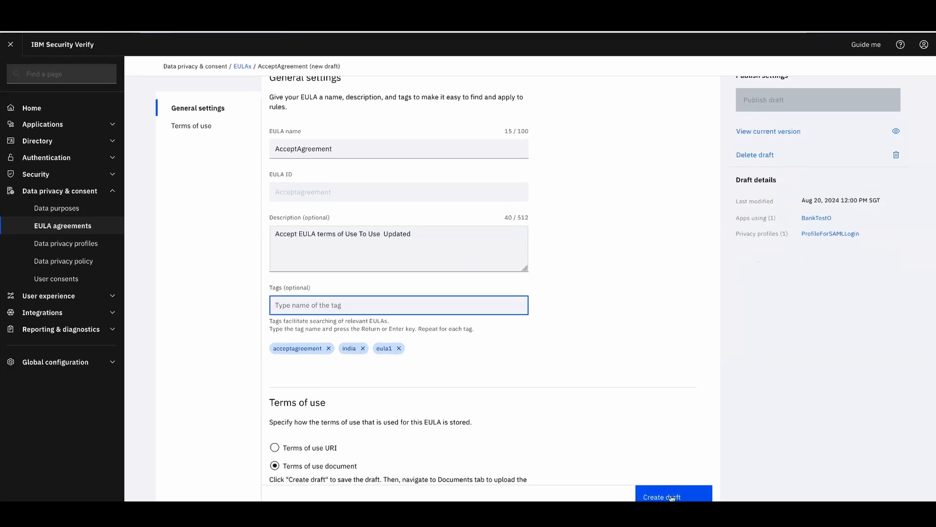
click(672, 497)
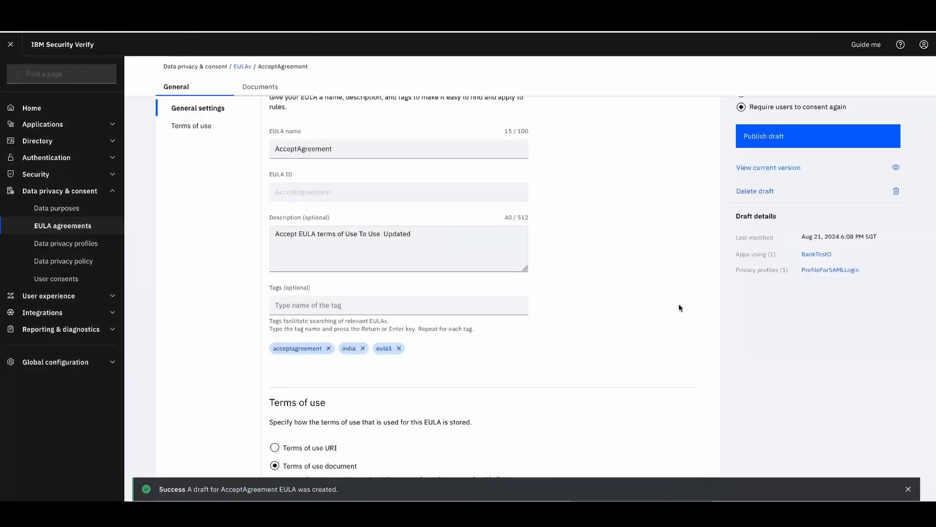
Publish the AcceptAgreement draft as version 6, keeping 'Require users to consent again' selected
scroll(682, 295, up, 2)
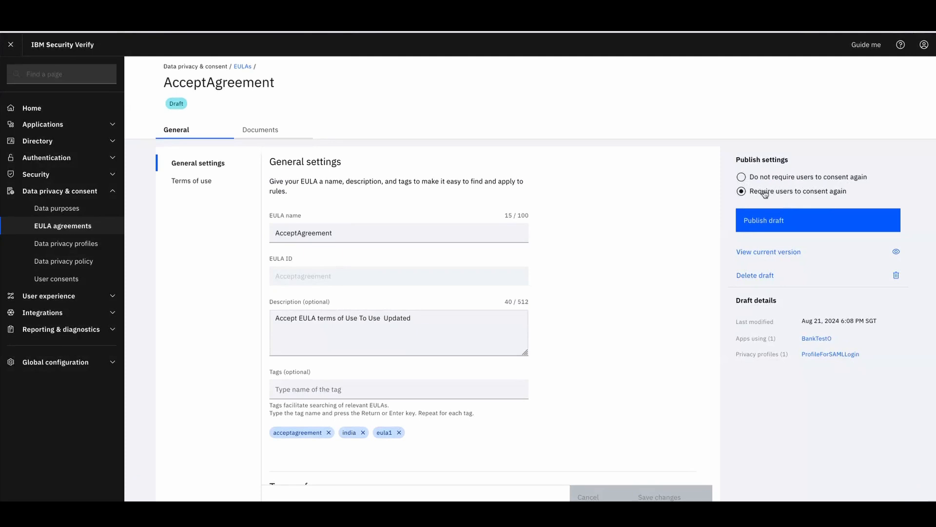
click(786, 221)
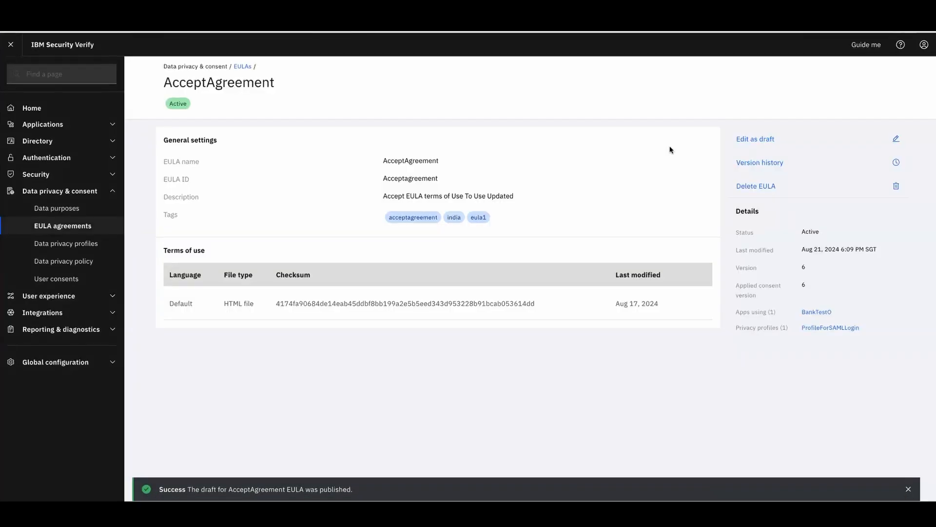
click(785, 163)
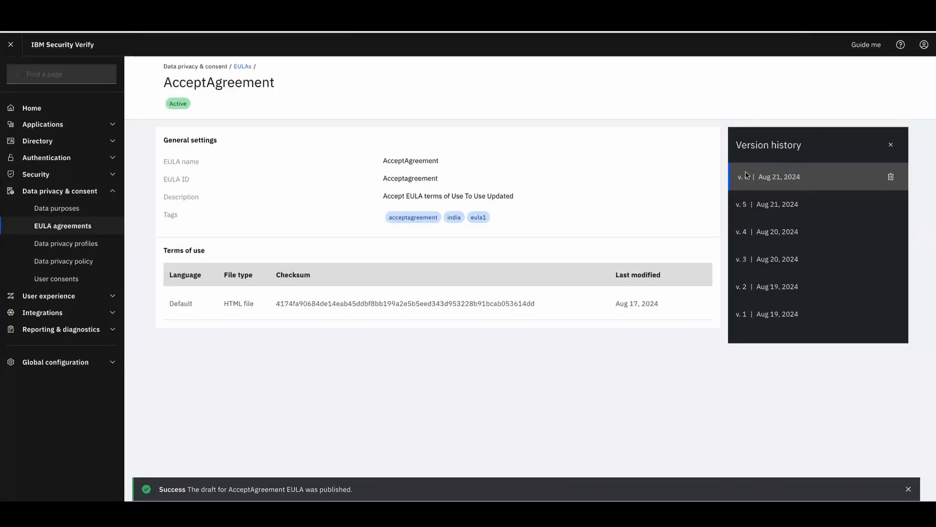
click(789, 205)
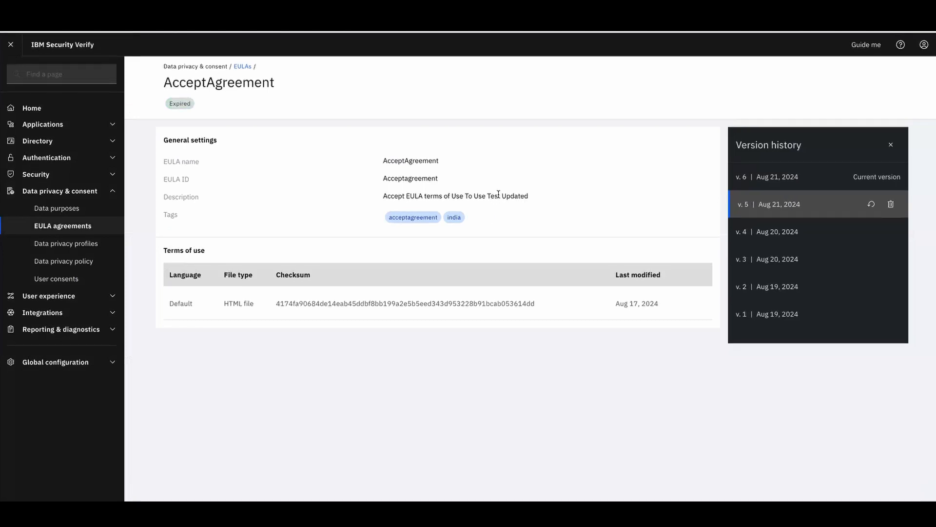
drag(499, 195, 488, 195)
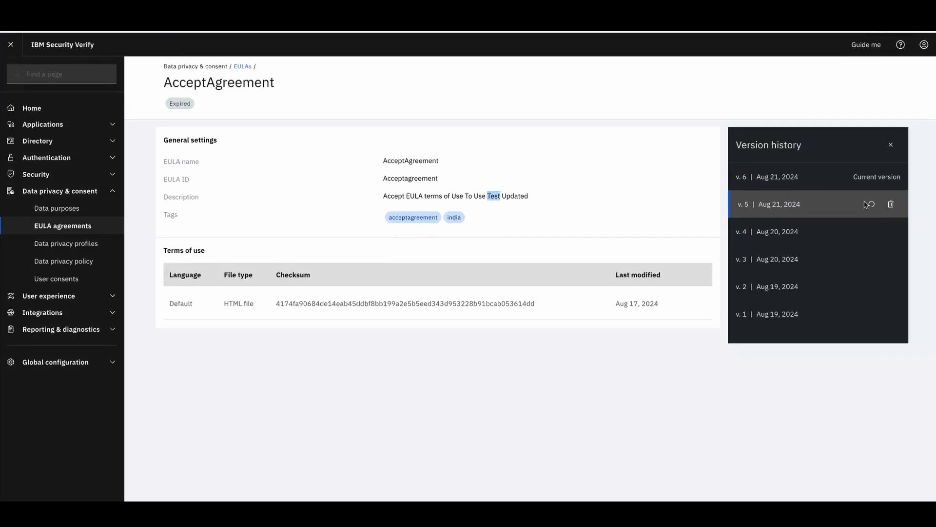
click(891, 146)
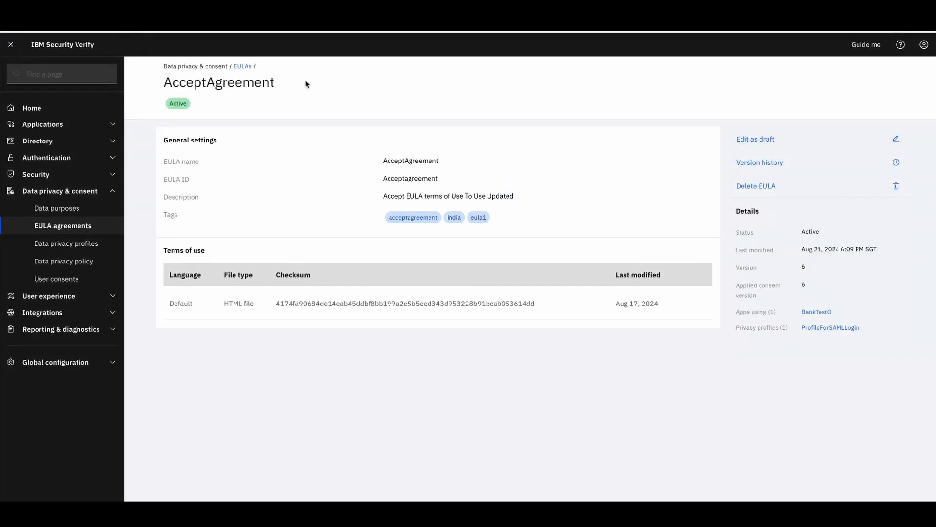
Sign out the admin, sign in with the end user's saved login, and launch BankTest0
click(924, 44)
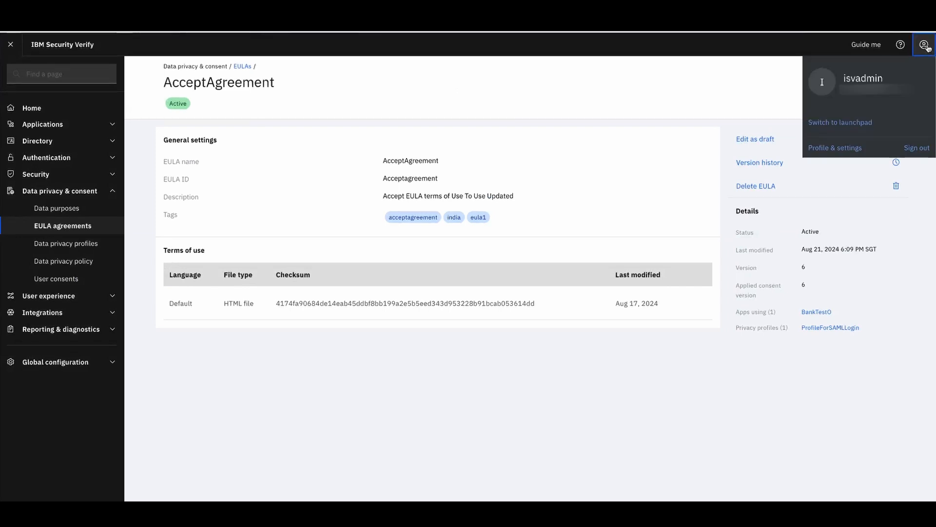
click(916, 148)
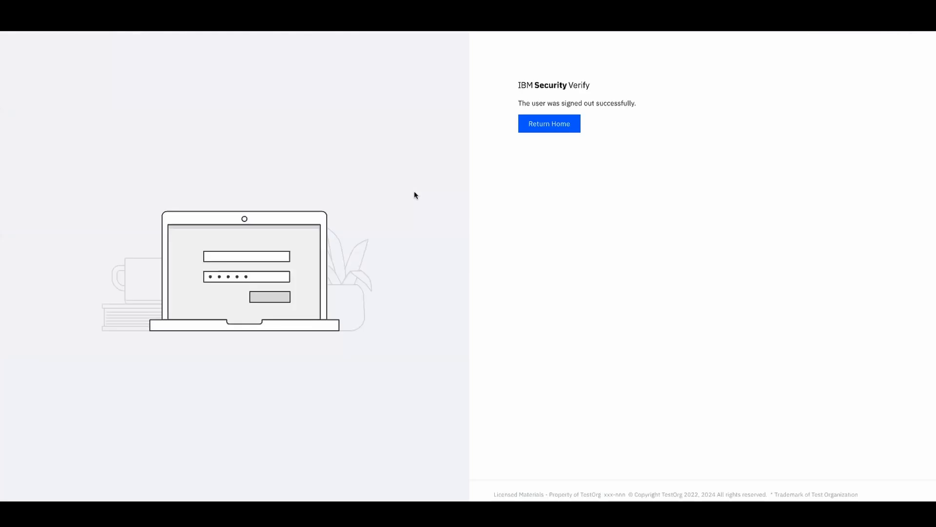
click(550, 126)
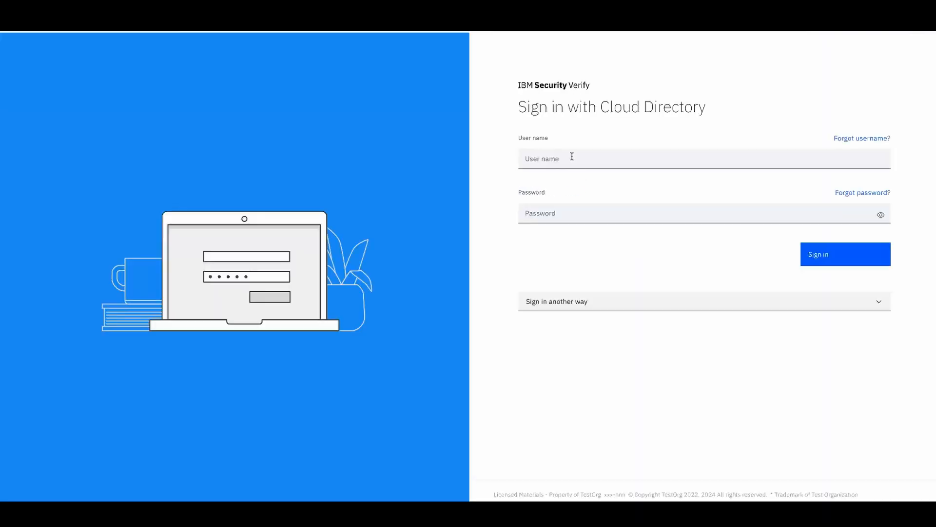
click(572, 156)
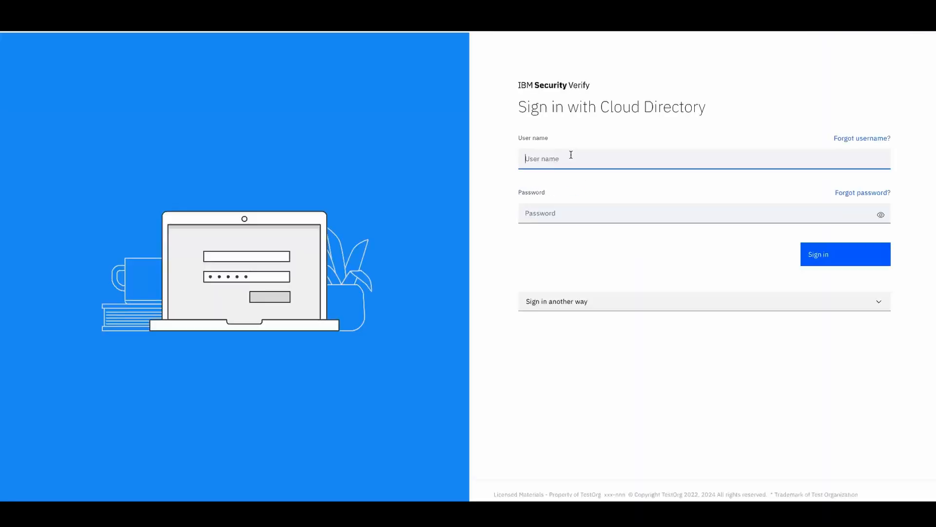
text(sc)
click(561, 180)
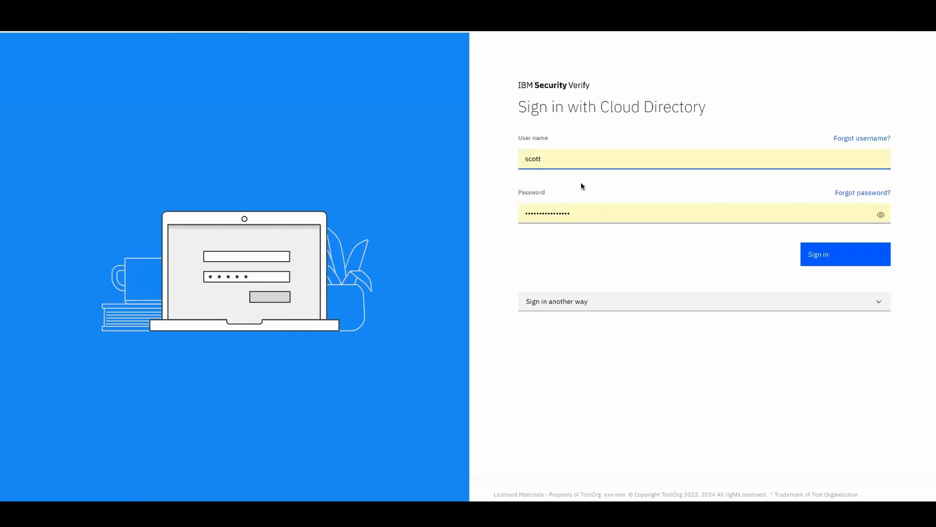
click(841, 257)
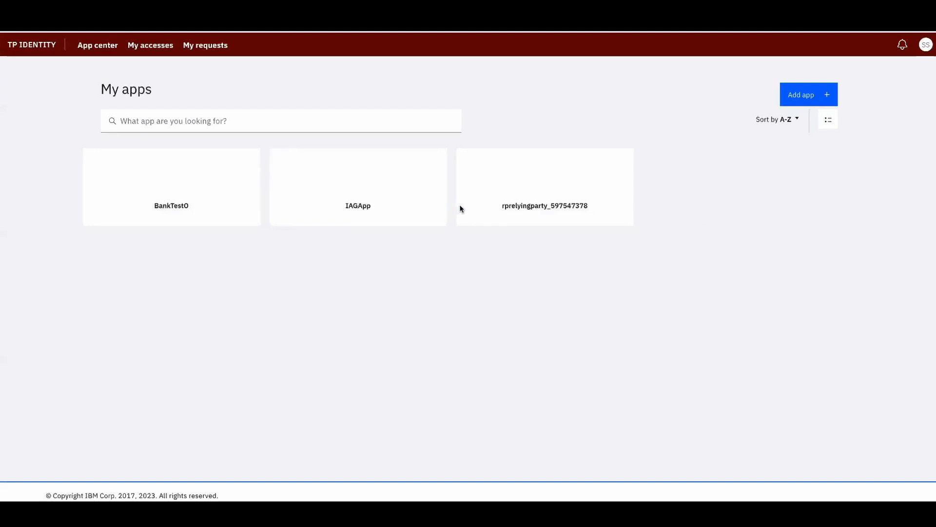
mouse_move(274, 203)
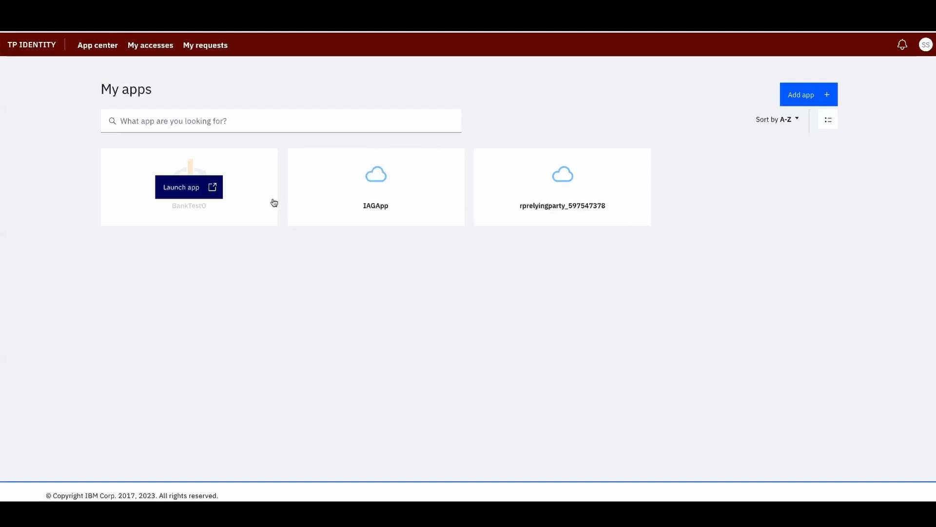
click(190, 190)
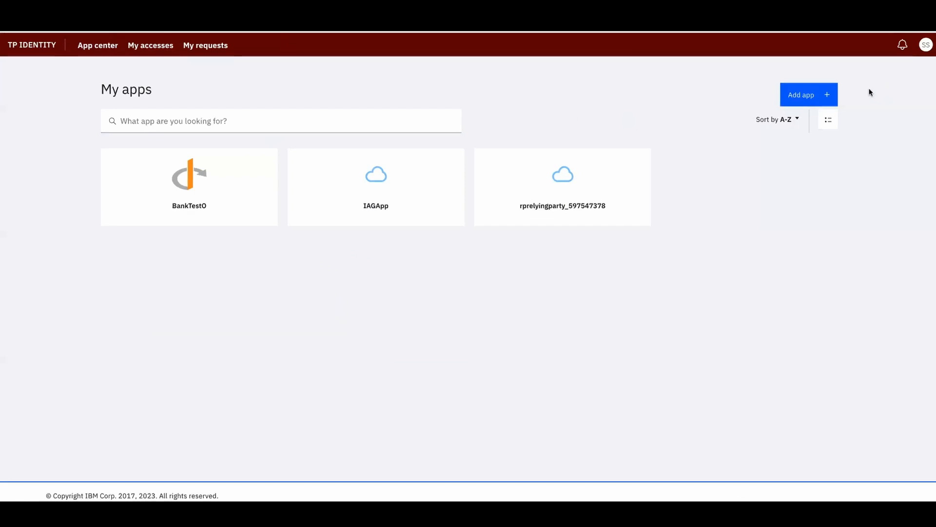
Sign the end user out, sign in with the administrator's saved login, and switch to admin
click(926, 44)
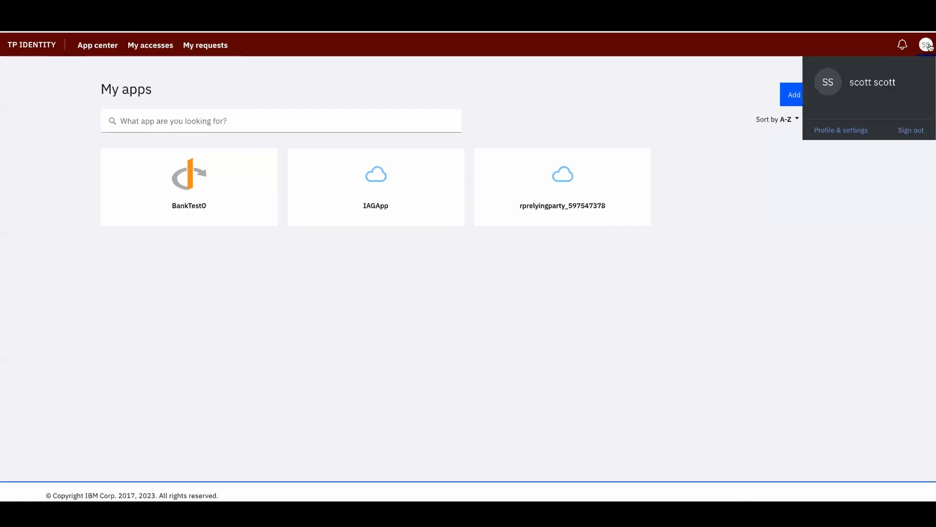
click(911, 132)
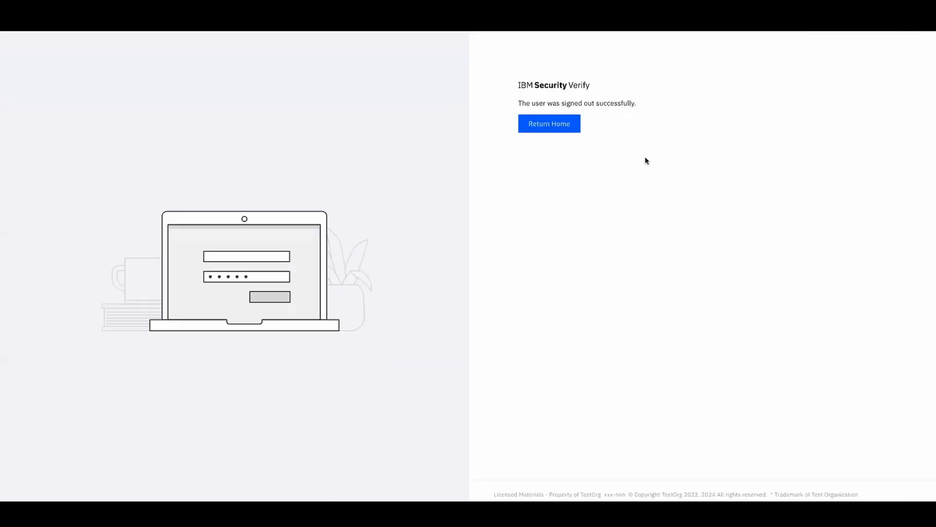
click(566, 125)
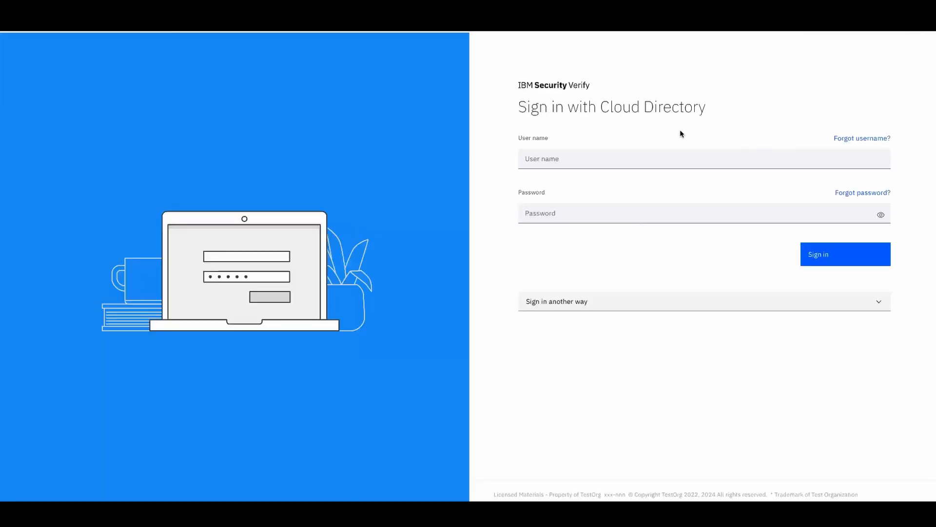
click(668, 157)
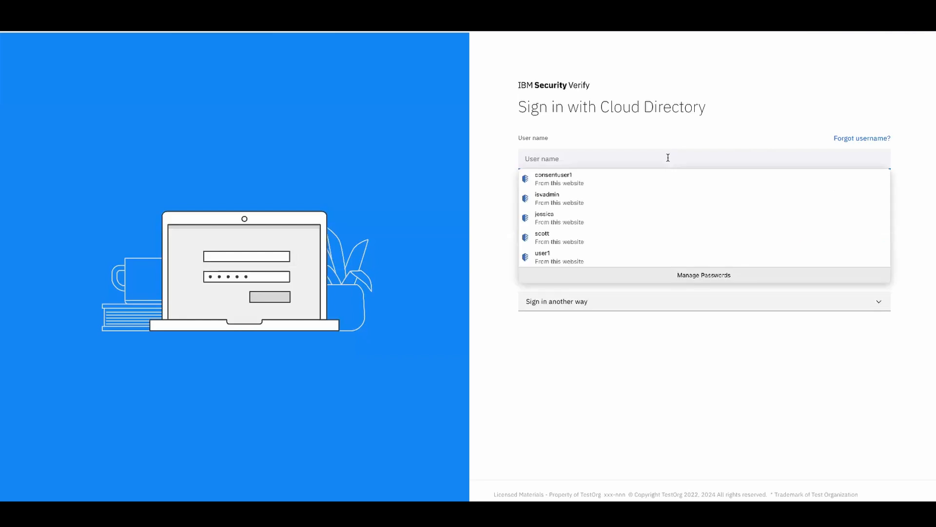
text(isv)
click(636, 179)
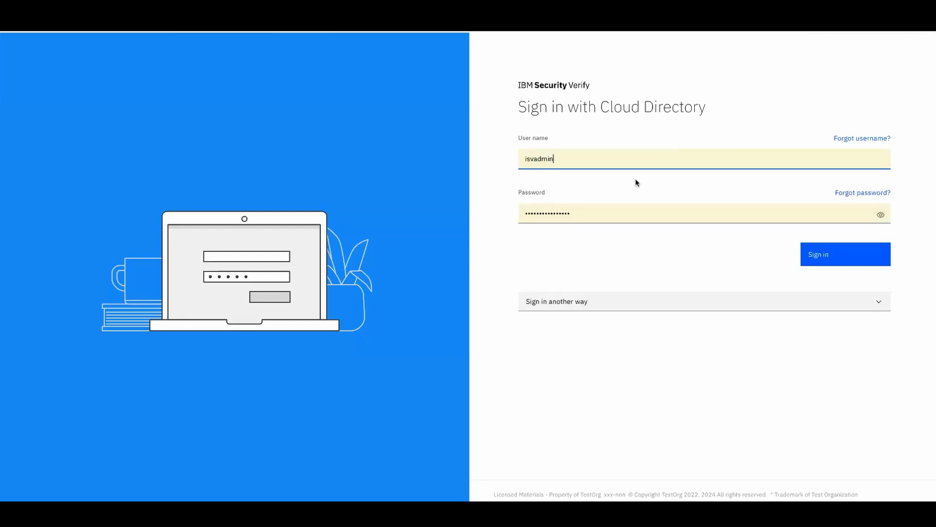
click(824, 257)
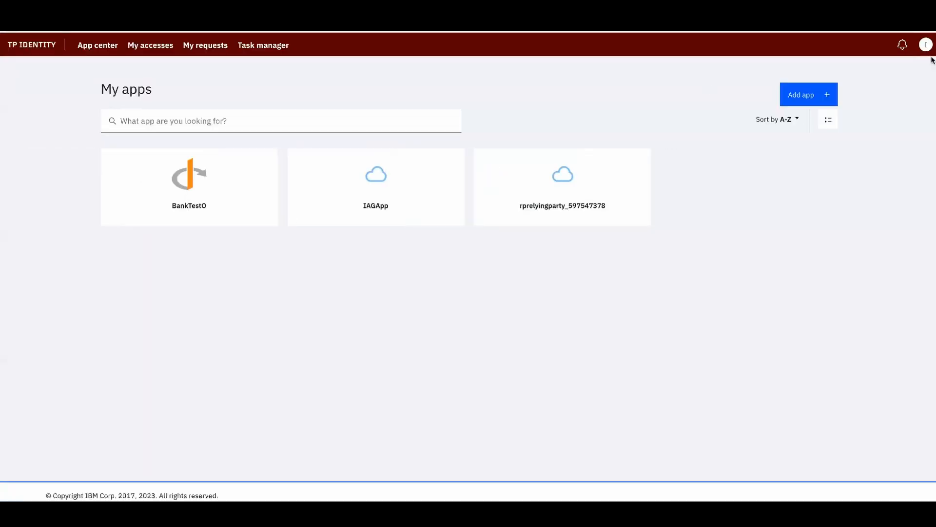
click(926, 44)
click(836, 123)
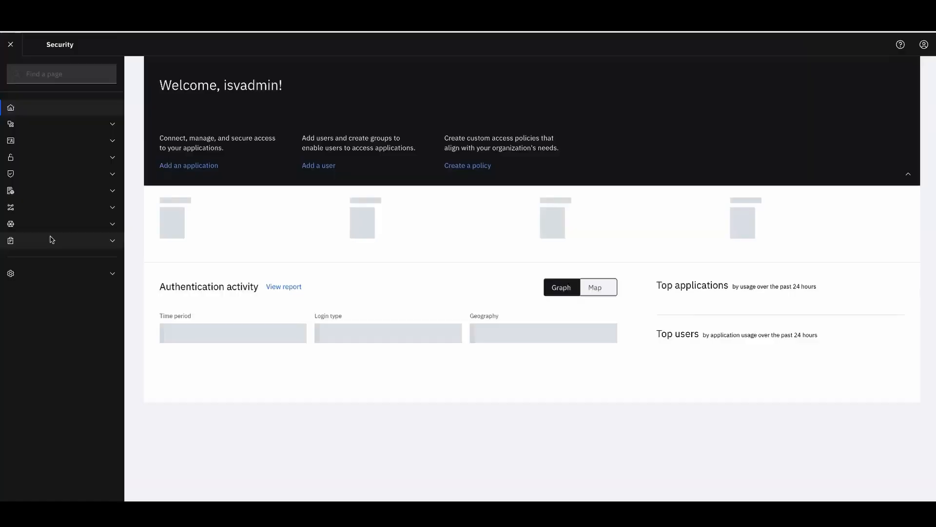
Expand Data privacy & consent and open the Data privacy policy's Rules tab
click(112, 191)
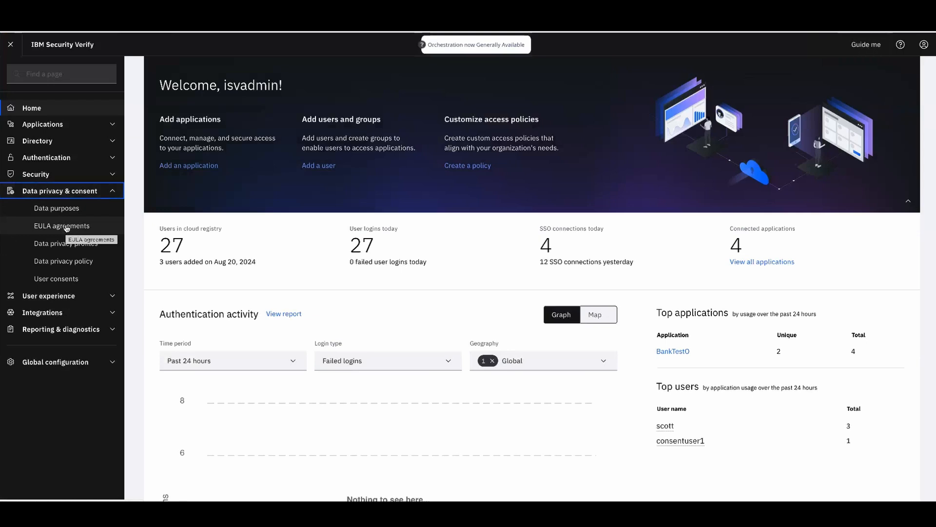
click(70, 262)
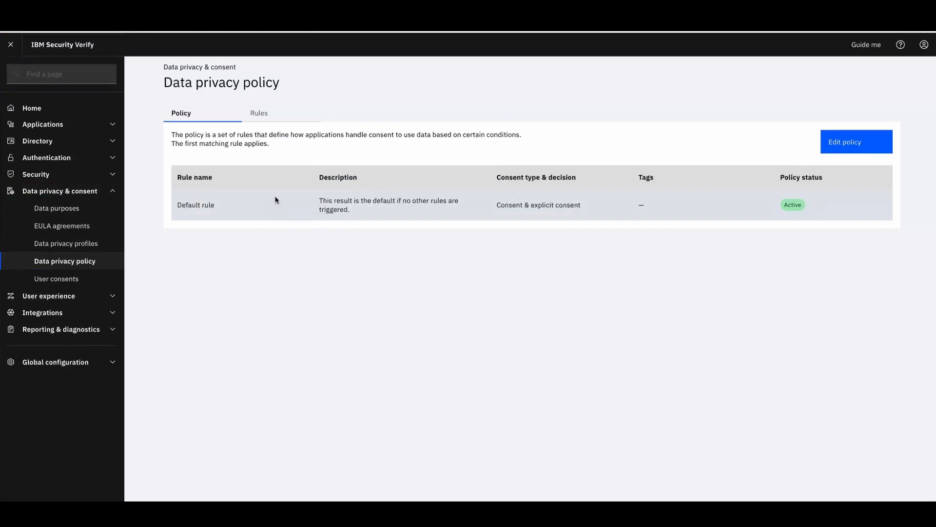
click(268, 115)
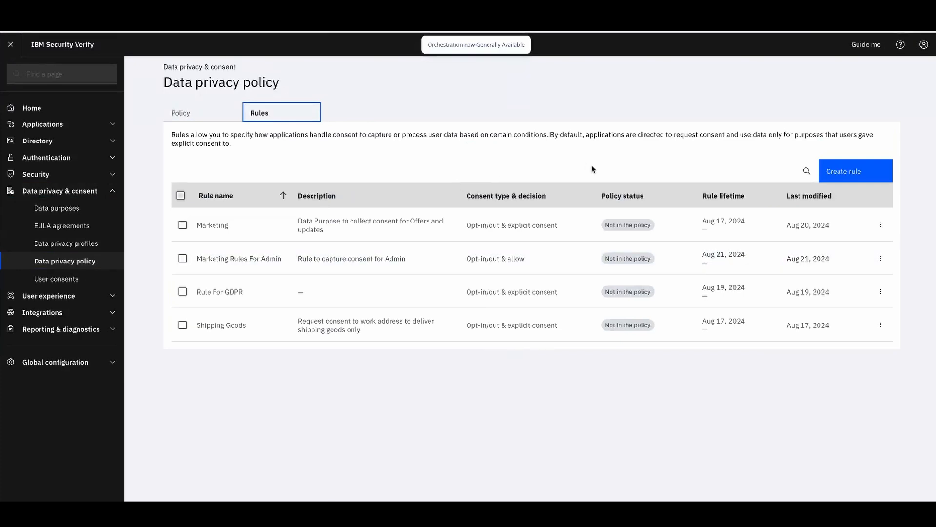
Name the new rule 'Marketing' and describe it as catering to the GDPR requirement
click(850, 171)
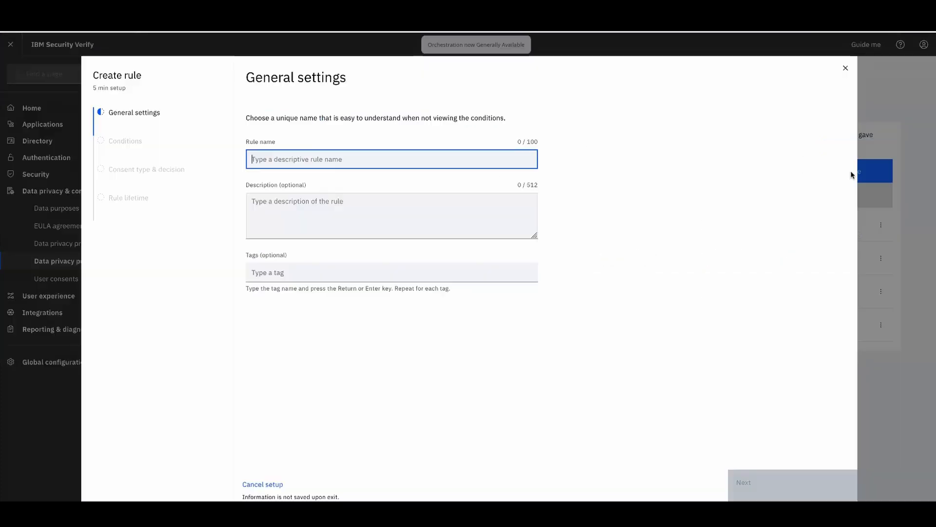
text(marketing)
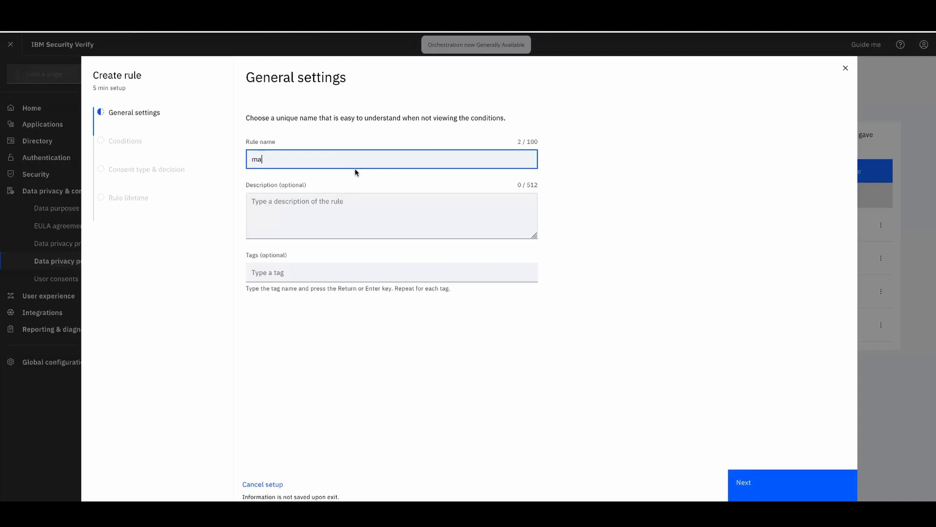
key(BackSpace)
key(BackSpace)
key(BackSpace)
text(ing)
click(336, 209)
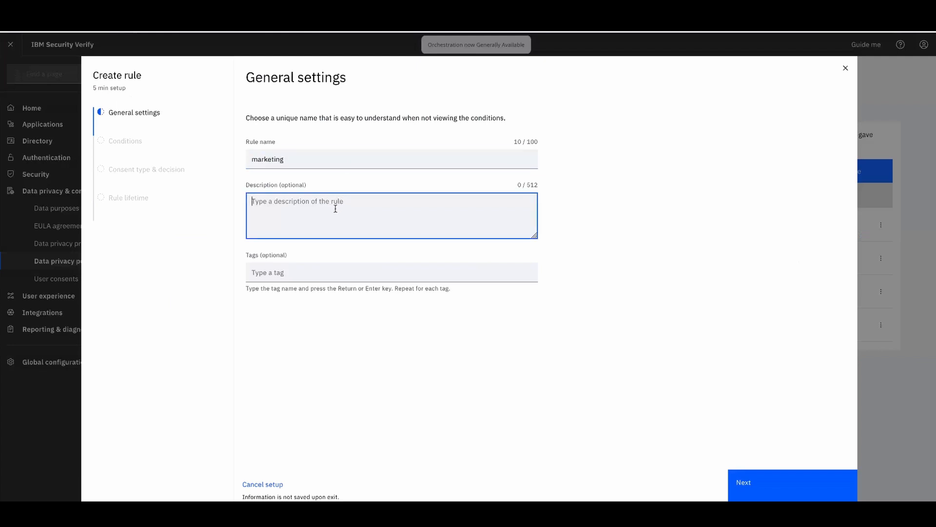
text(rule to cater to GDPr re)
key(BackSpace)
key(BackSpace)
key(BackSpace)
key(BackSpace)
key(BackSpace)
text(R)
key(BackSpace)
text(PR requirement)
Tag the rule with gdpr and eu, then continue to the conditions
click(304, 271)
text(gk)
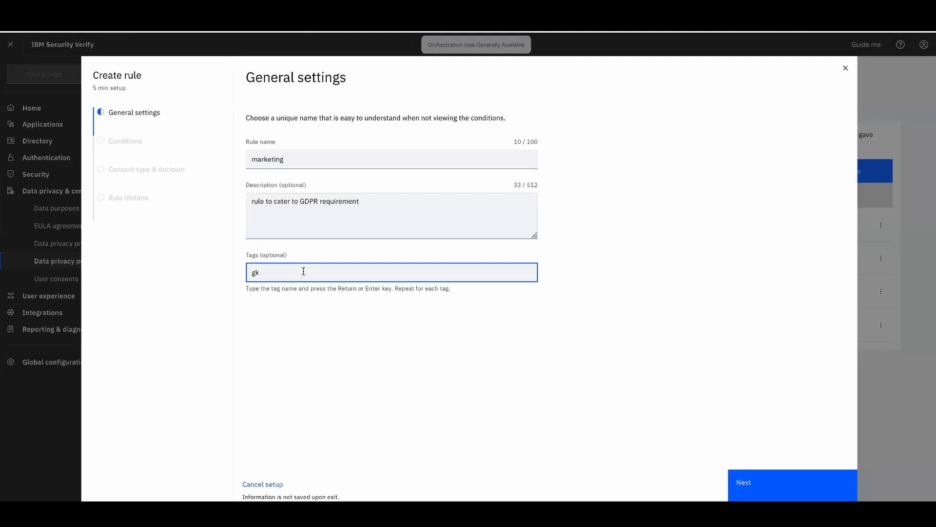
key(BackSpace)
text(dpr)
key(Return)
text(eu)
key(Return)
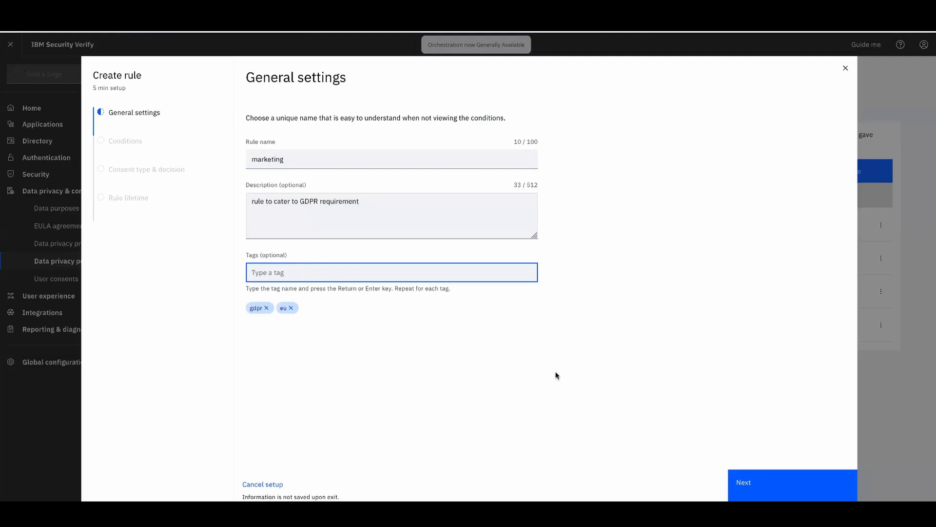
click(754, 482)
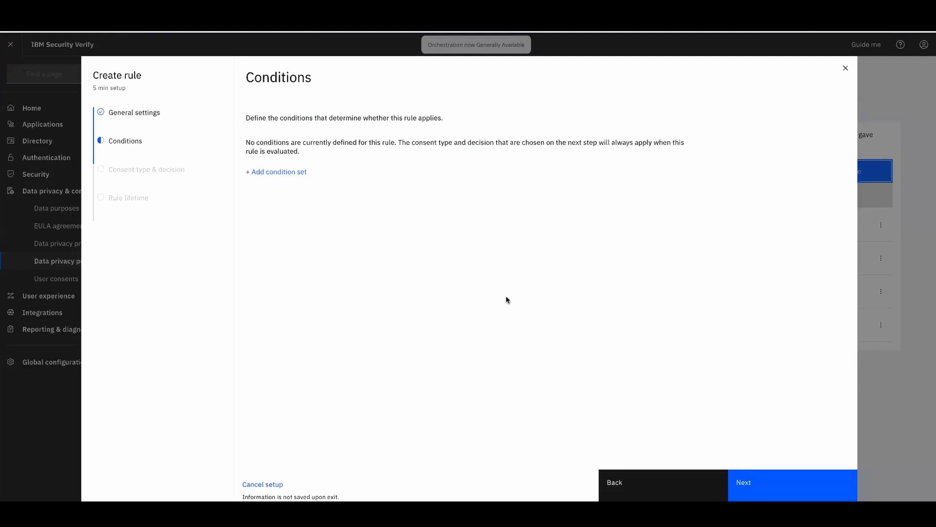
Add a condition set with the condition Purpose is Marketing
click(294, 173)
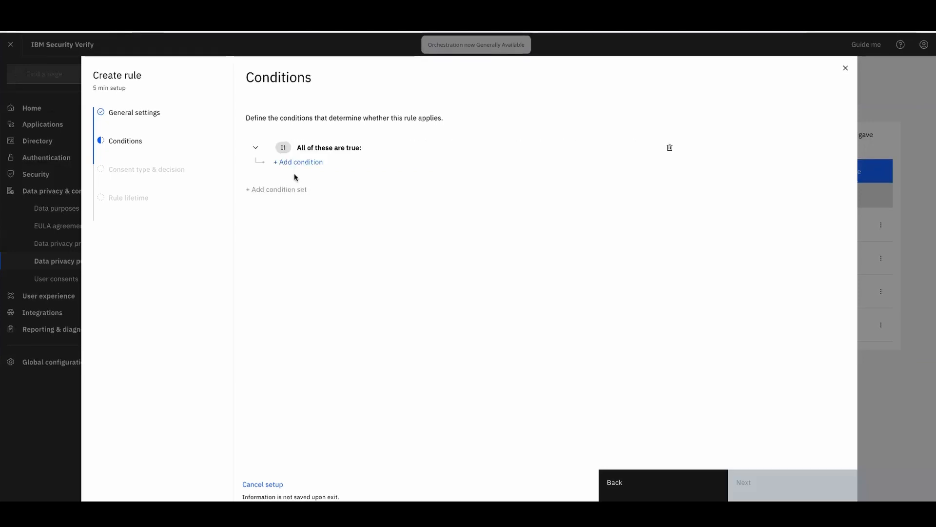
click(307, 163)
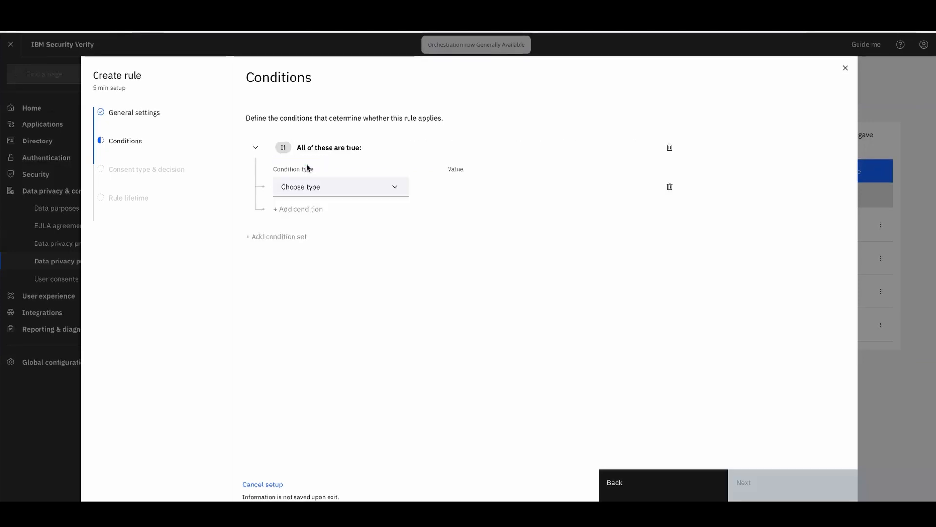
click(399, 189)
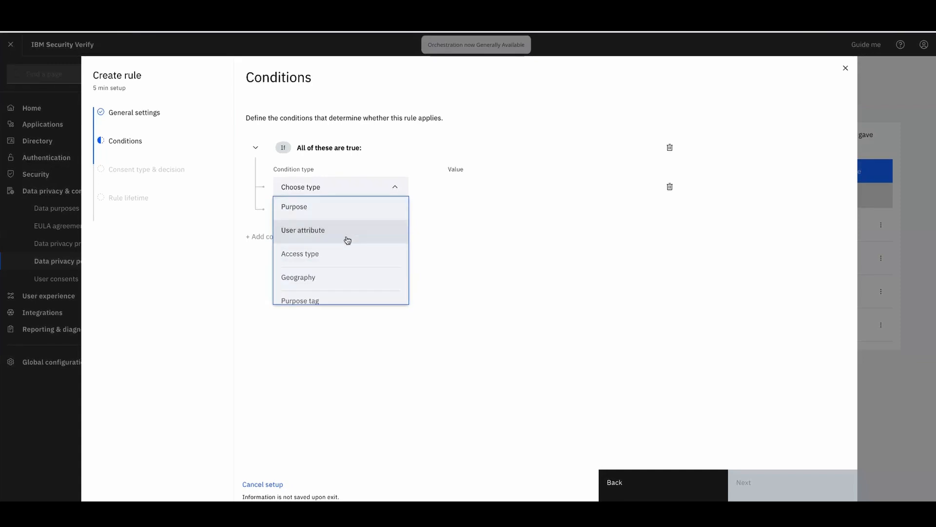
click(349, 216)
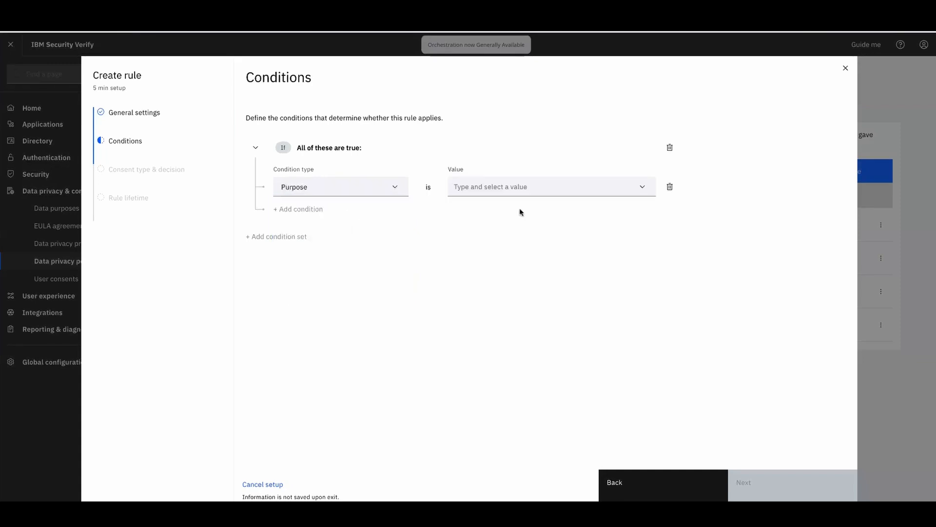
click(516, 188)
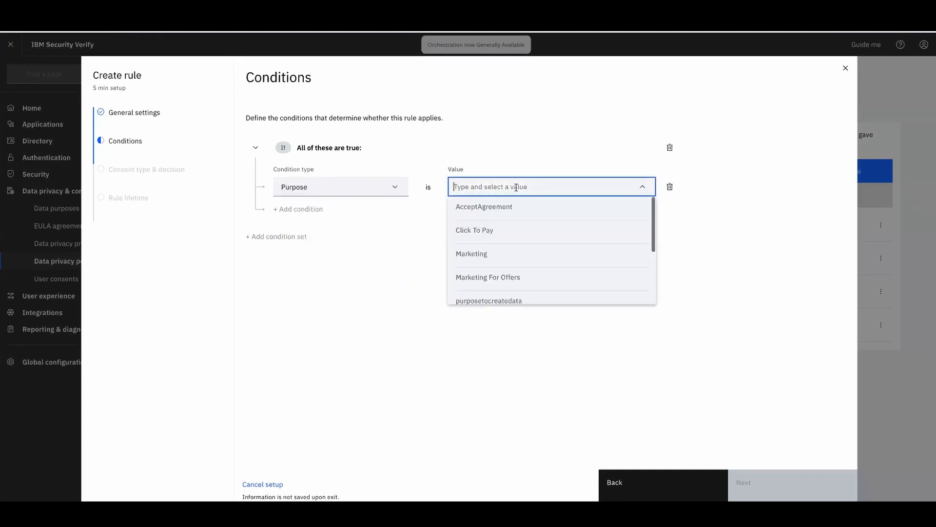
click(493, 257)
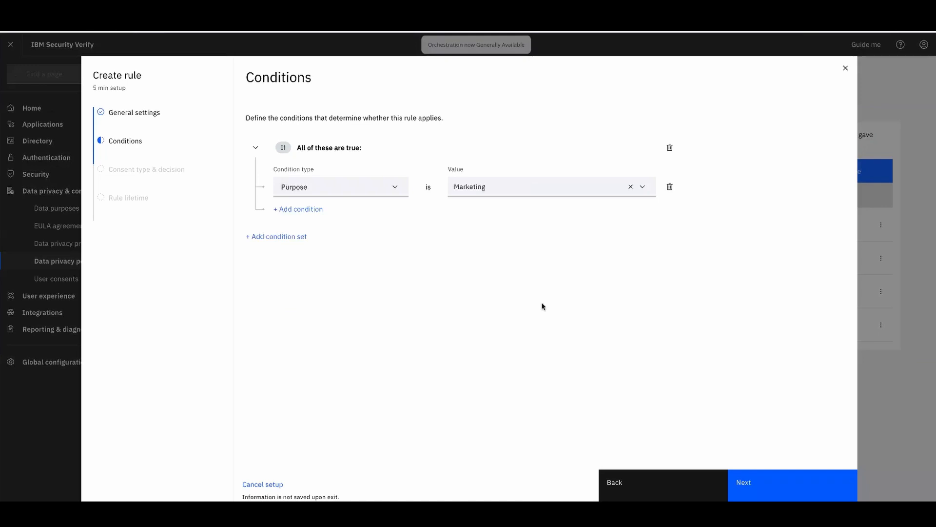
click(754, 487)
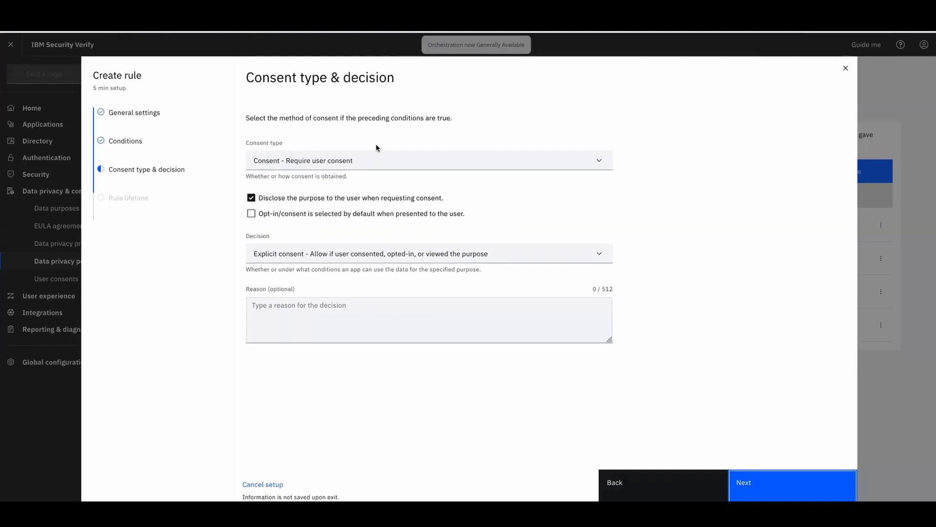
Choose the Opt-in or opt-out of purpose consent type, with opt-in selected by default
click(602, 161)
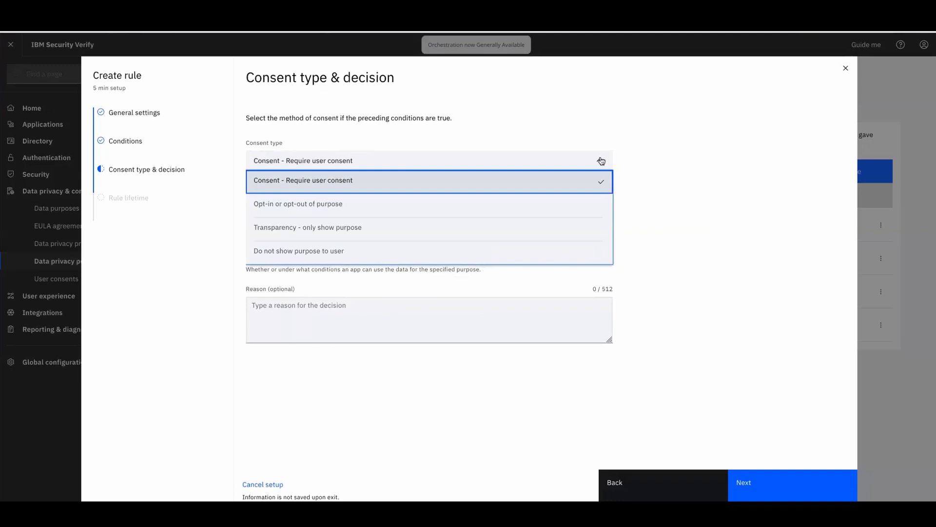
click(402, 205)
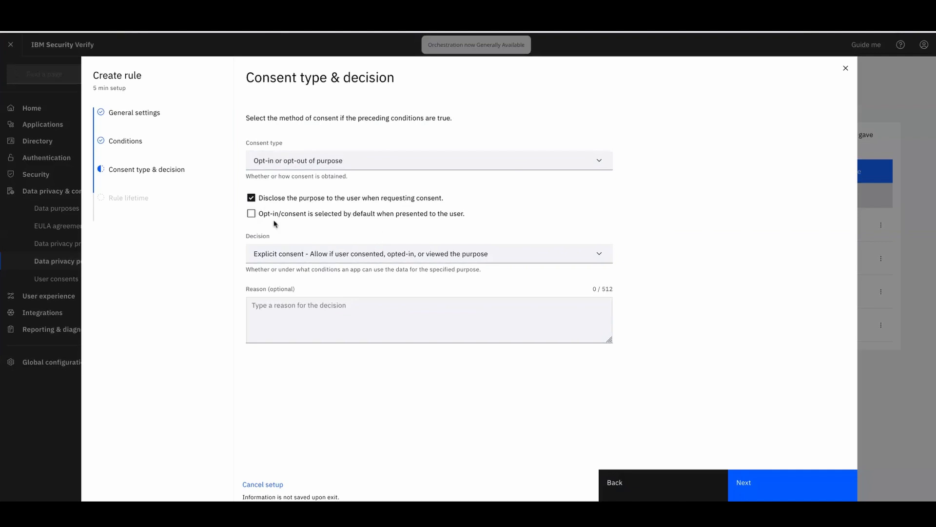
click(251, 214)
click(337, 257)
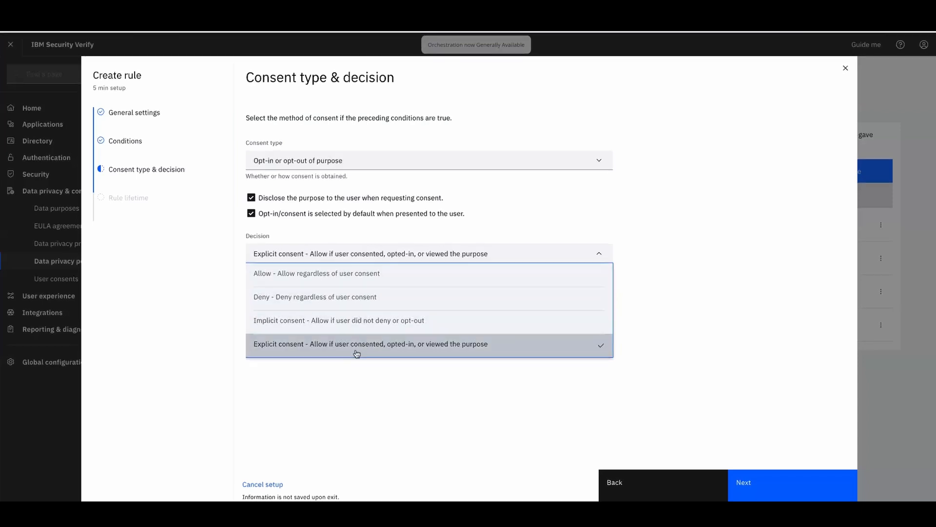
Keep Explicit consent and give the reason 'GDPR compliance for collecting email from the user'
click(325, 351)
click(352, 317)
text(Rec)
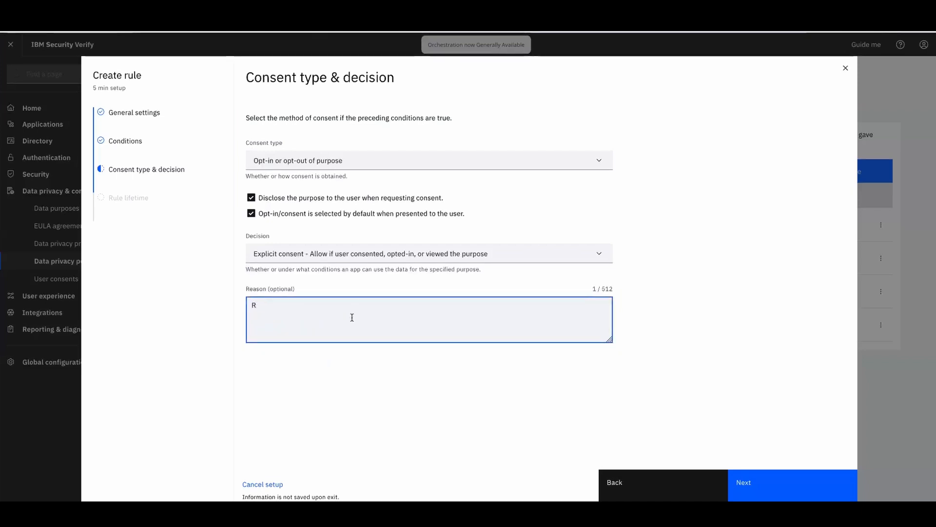
key(BackSpace)
key(BackSpace)
key(BackSpace)
text(GDPR compliance for co)
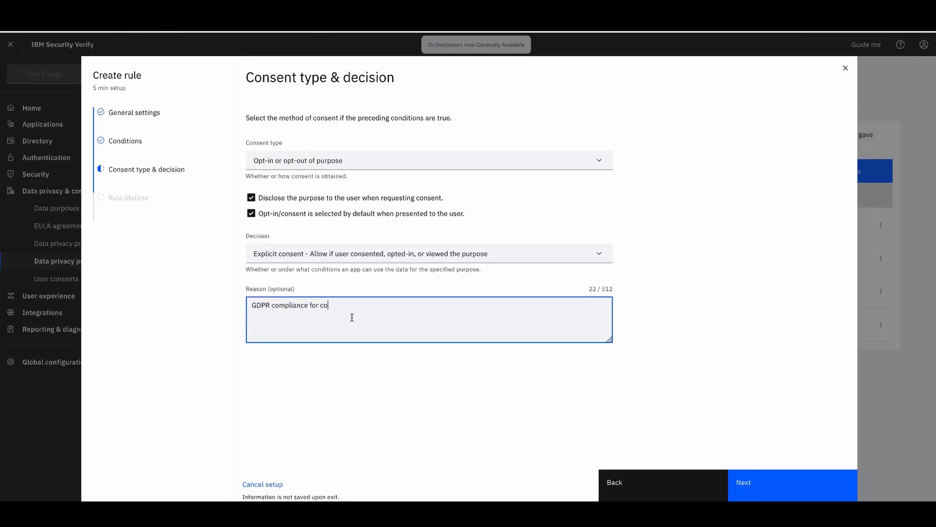
text(llecting email from the user)
click(788, 488)
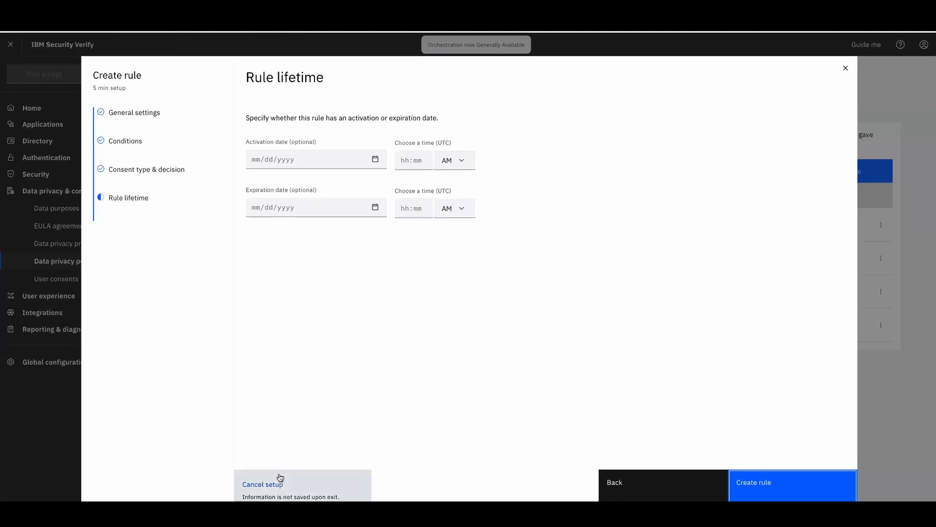
click(845, 68)
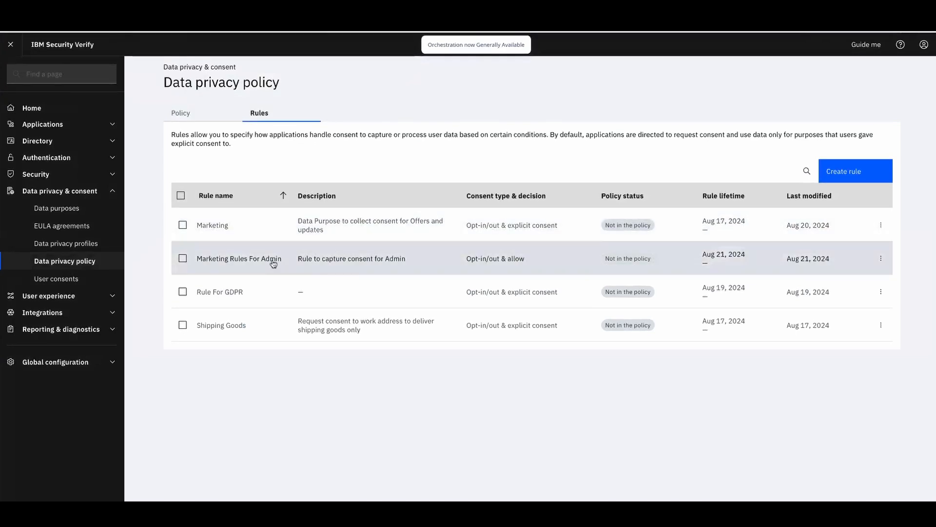
click(217, 224)
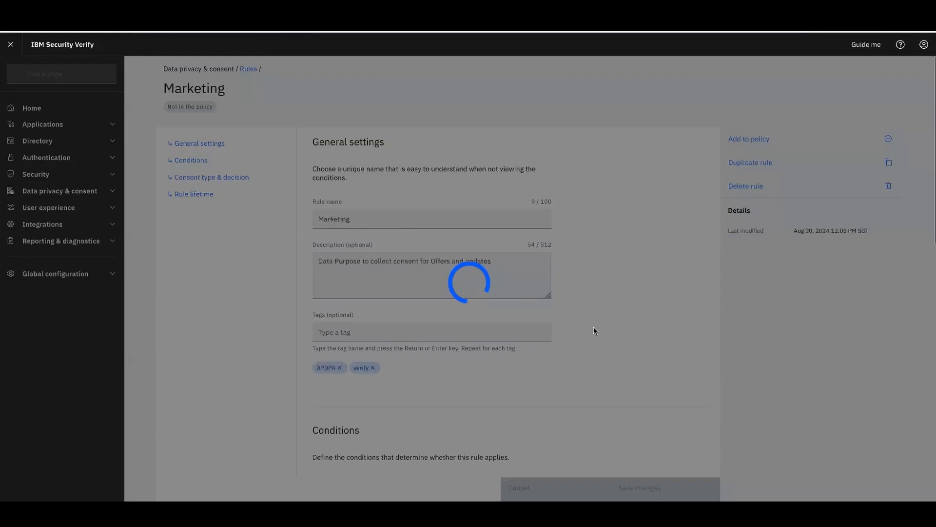
scroll(625, 331, down, 2)
scroll(625, 335, down, 3)
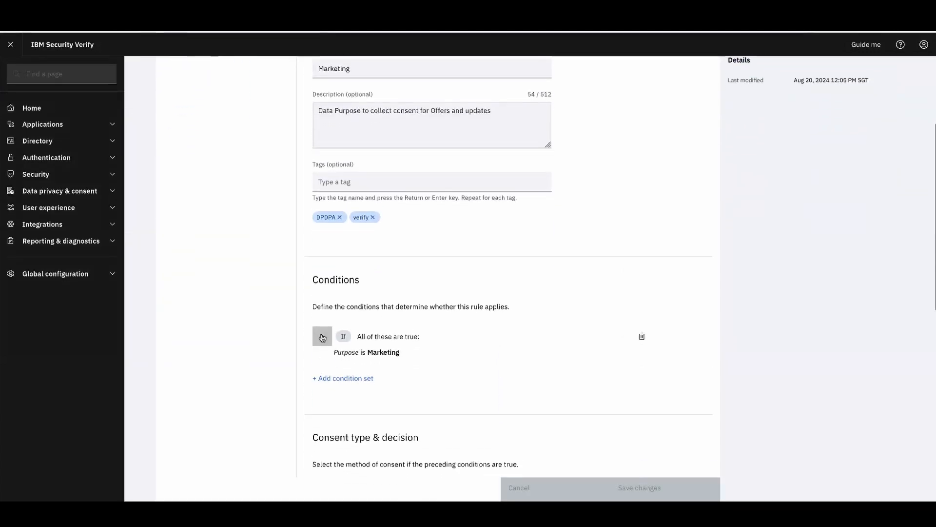
click(320, 335)
scroll(454, 362, down, 7)
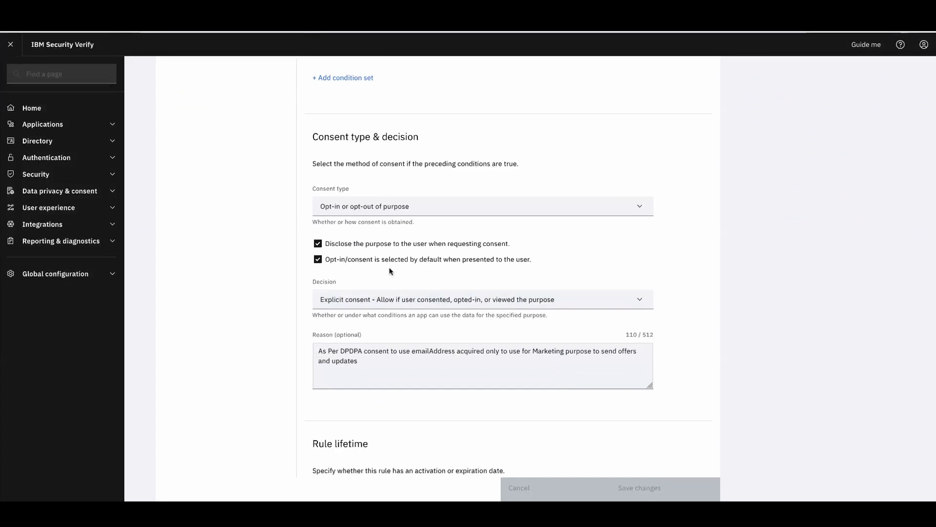
scroll(453, 247, up, 5)
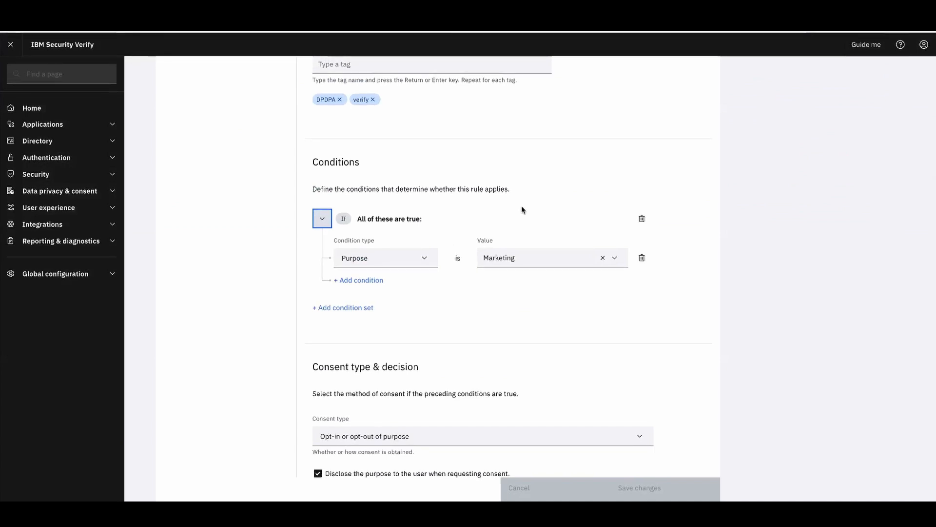
scroll(522, 209, down, 3)
scroll(502, 245, down, 2)
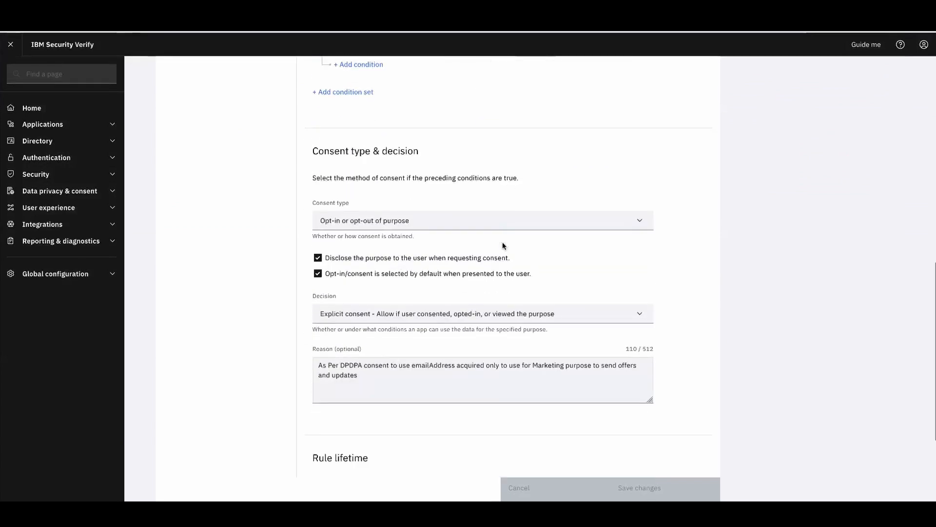
scroll(522, 254, up, 1)
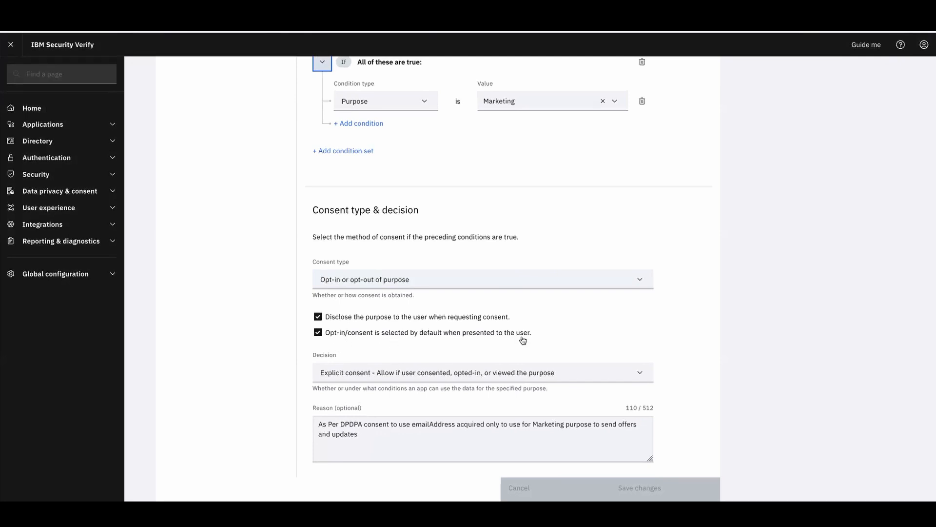
scroll(599, 332, up, 7)
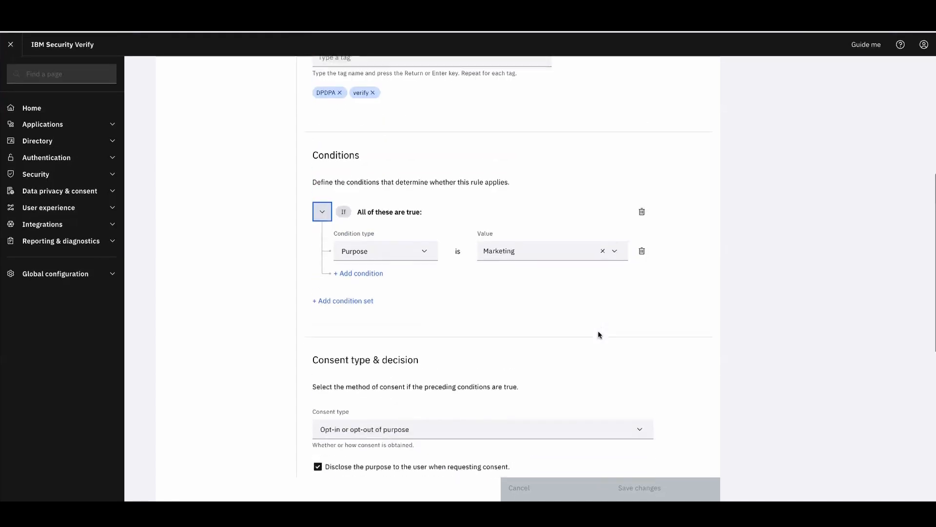
scroll(618, 259, up, 2)
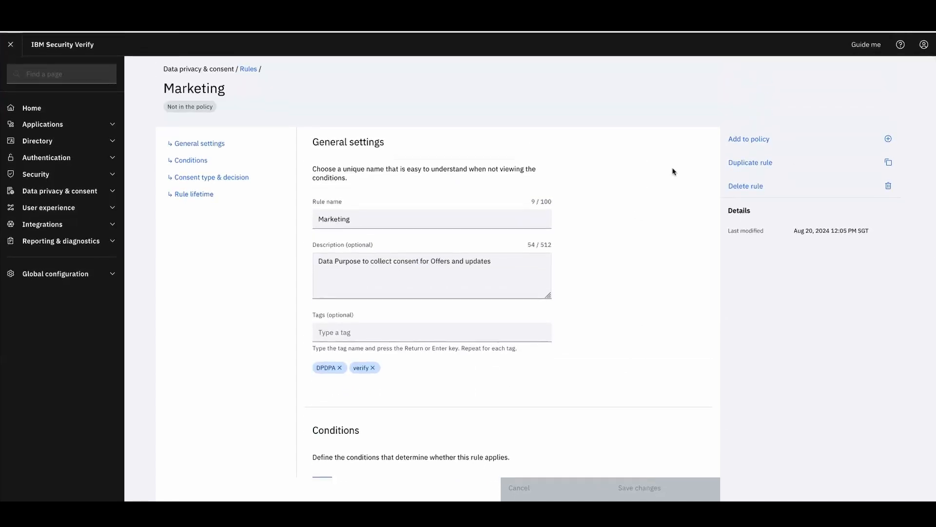
Add the Marketing rule to the policy above the Default rule and save the order
click(763, 140)
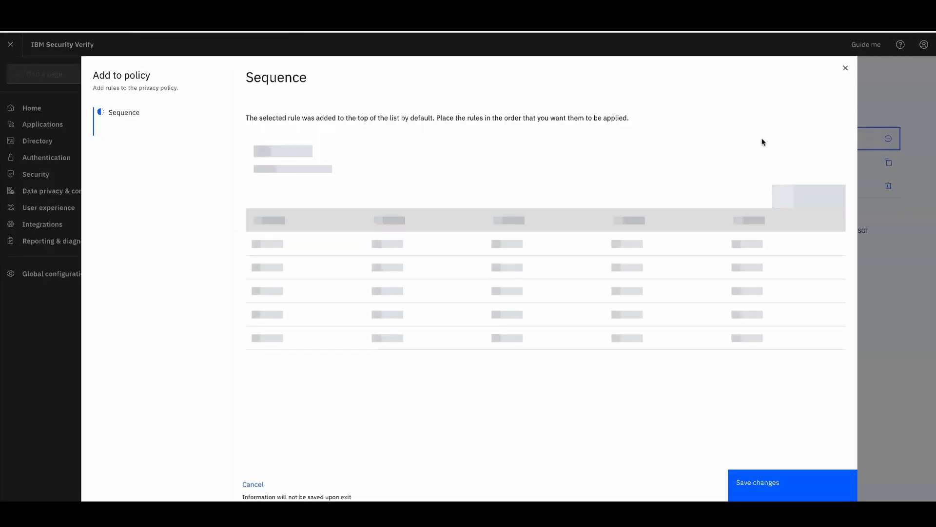
mouse_move(391, 189)
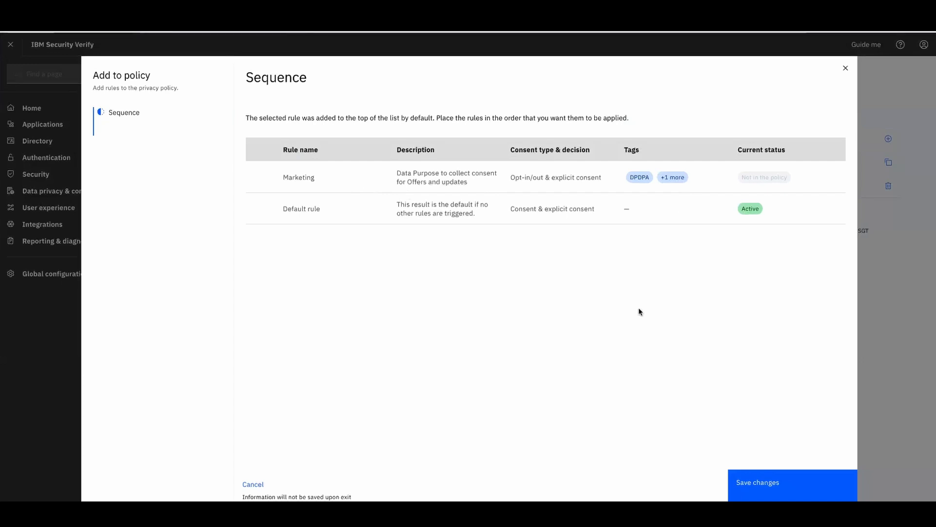
click(776, 493)
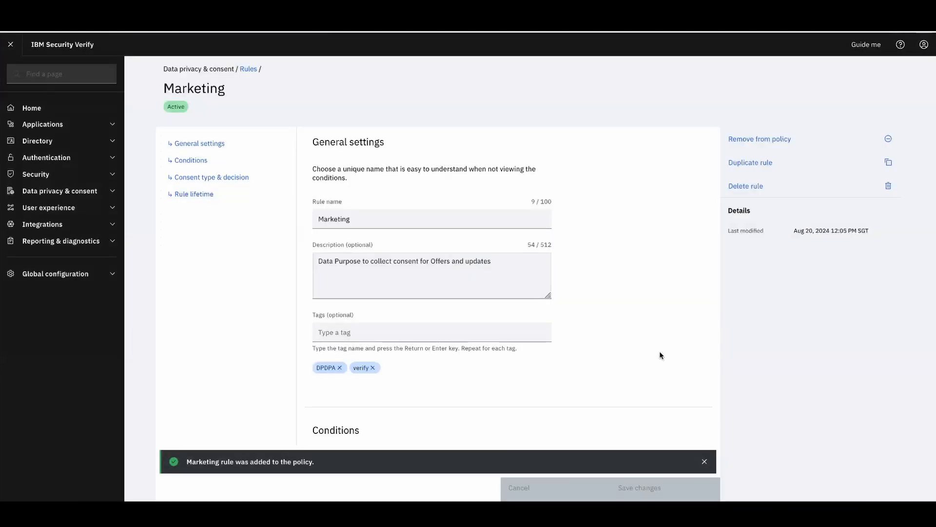
scroll(660, 352, down, 1)
scroll(659, 355, down, 6)
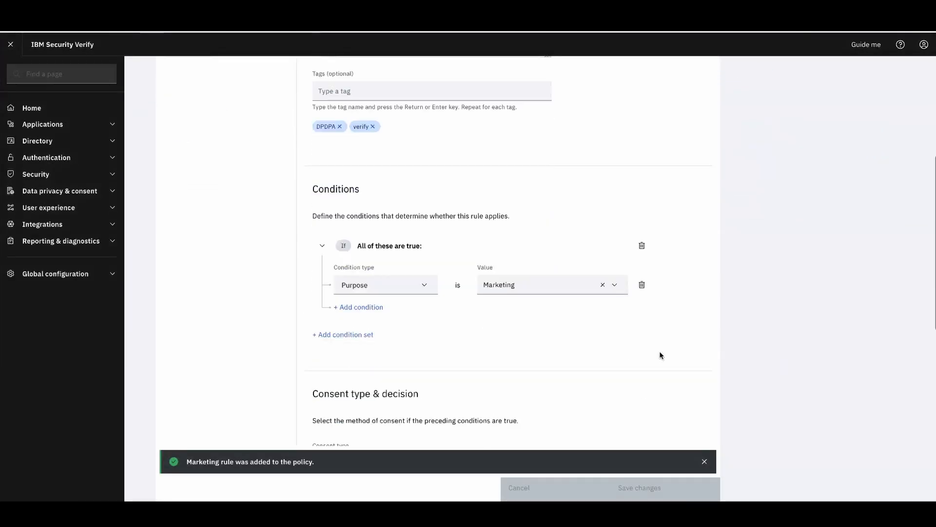
scroll(659, 355, up, 6)
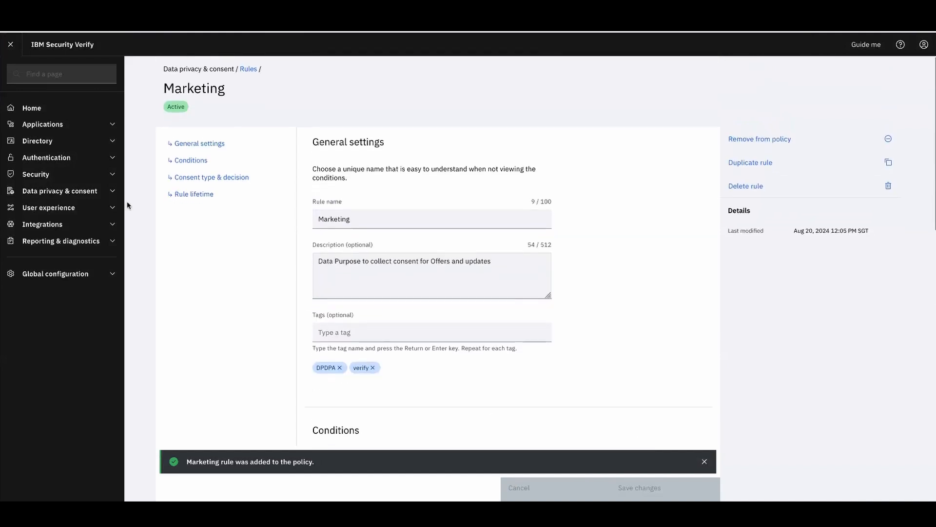
click(112, 191)
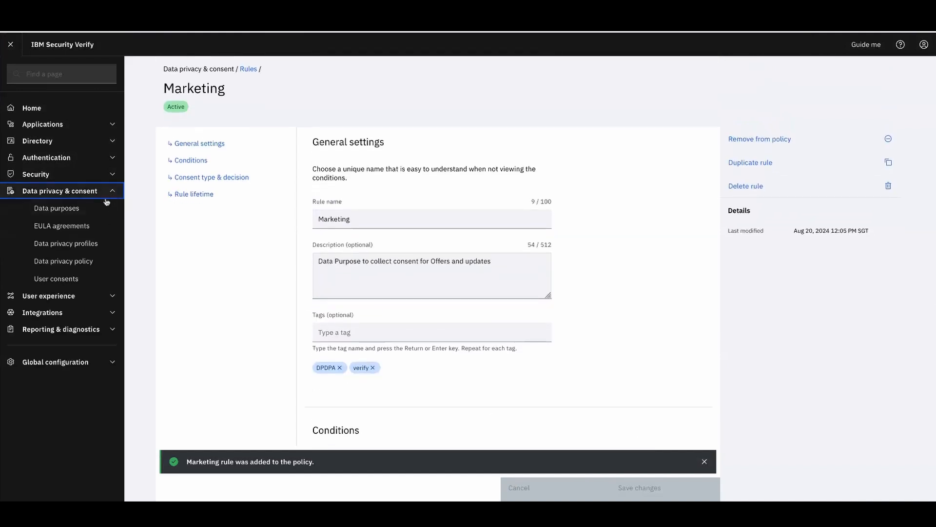
Check the data privacy policy overview, then sign the administrator out
click(70, 263)
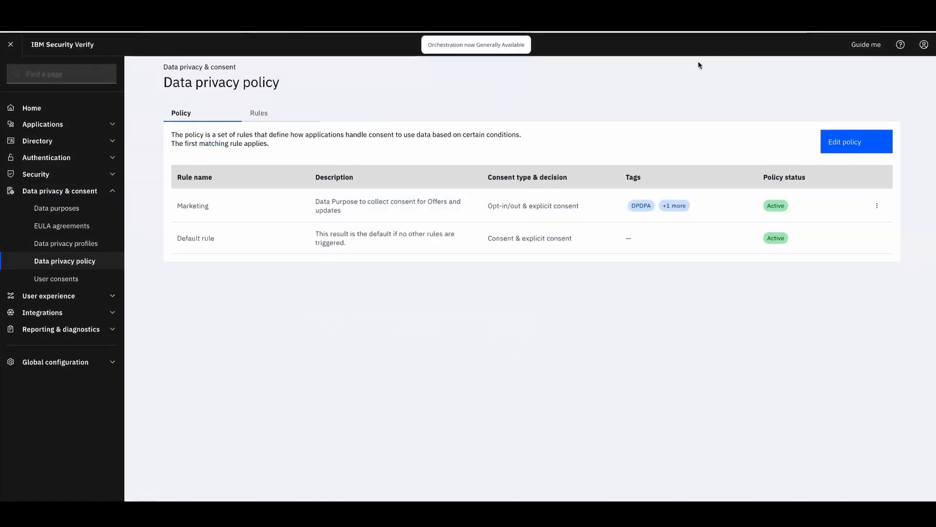
click(923, 46)
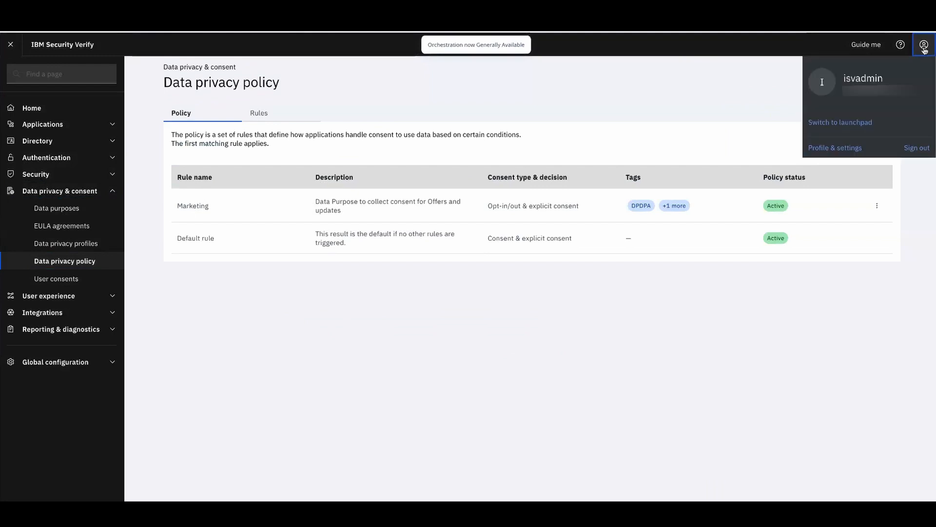
click(923, 46)
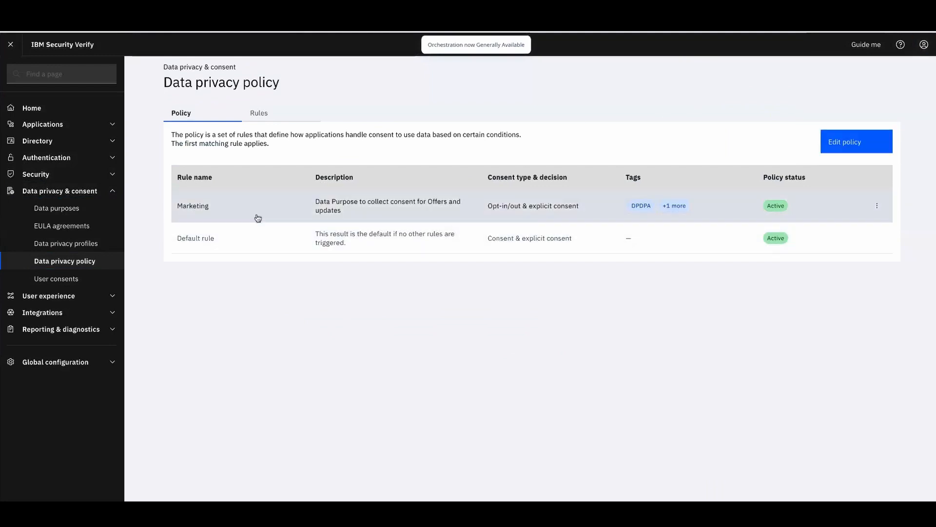
click(928, 51)
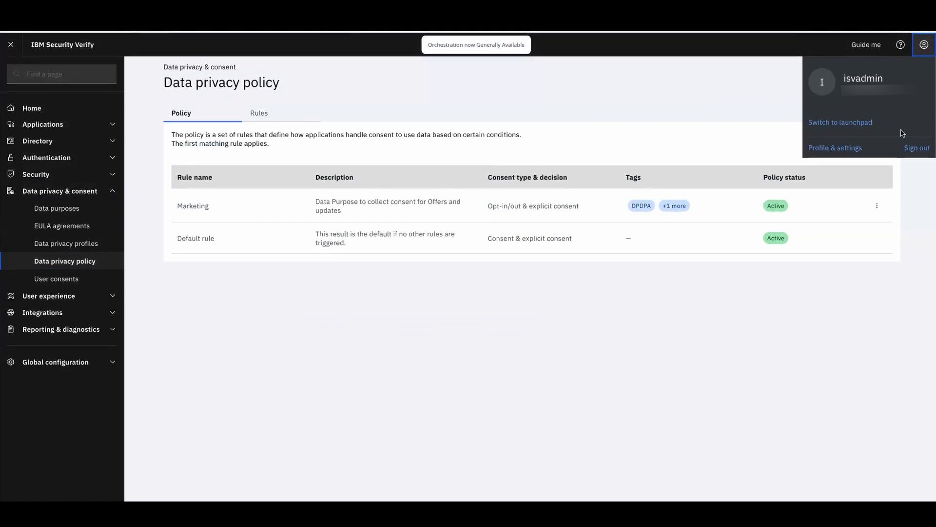
click(916, 147)
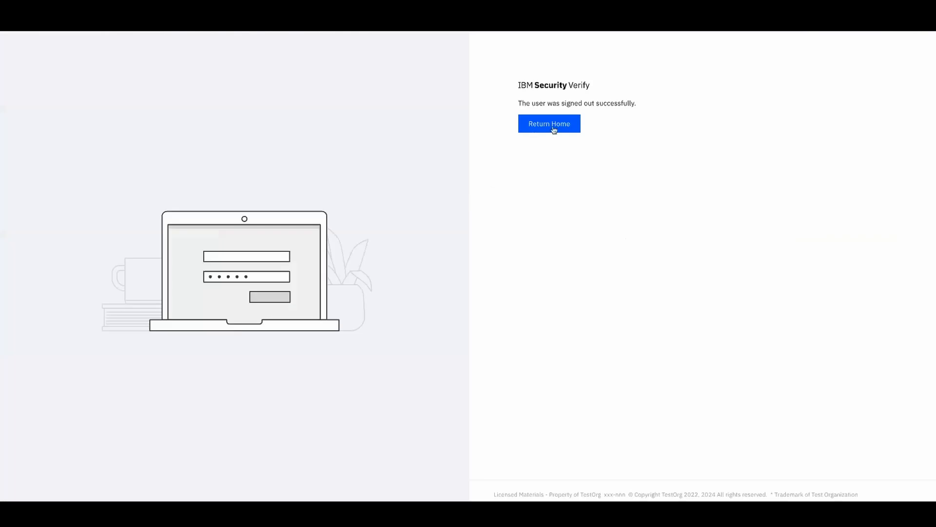
Sign in as the test user with the saved credentials
click(554, 127)
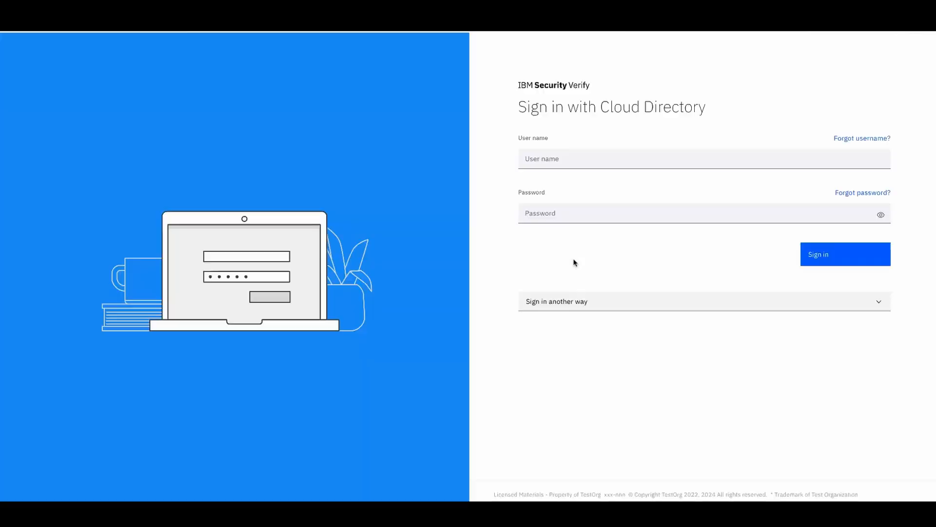
click(548, 159)
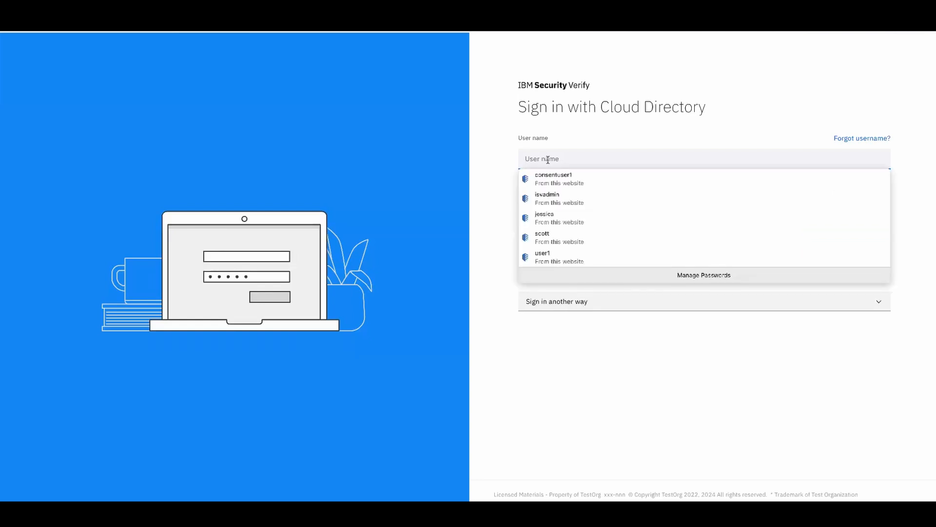
text(jes)
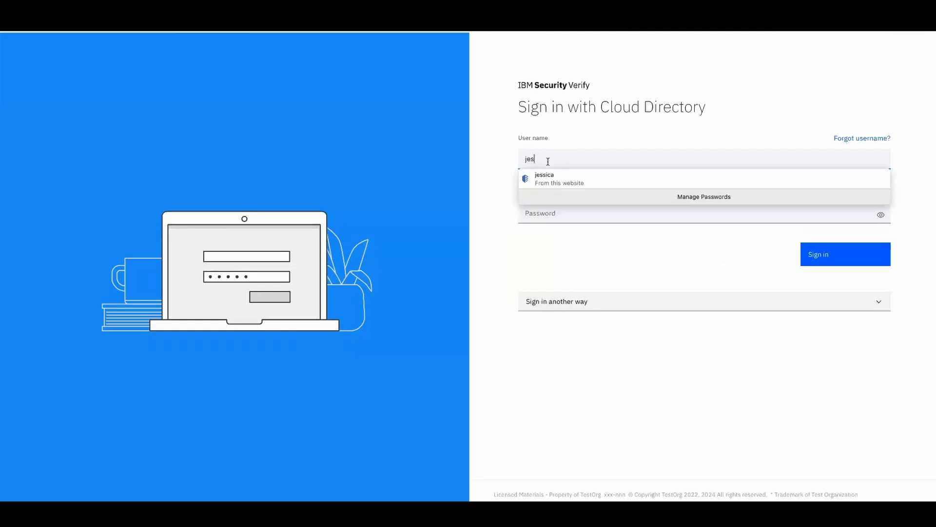
click(585, 178)
click(816, 255)
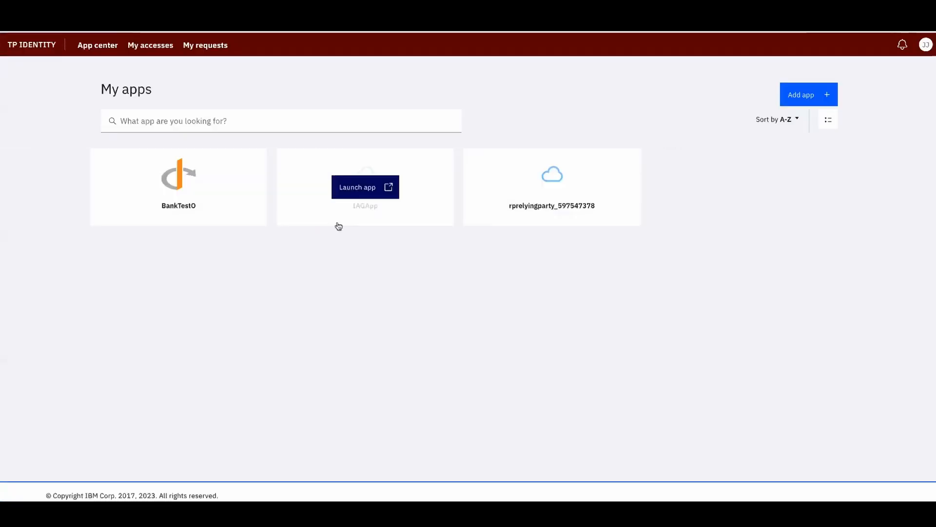
Launch BankTest0, accept its consent agreement, then sign the test user out
mouse_move(197, 195)
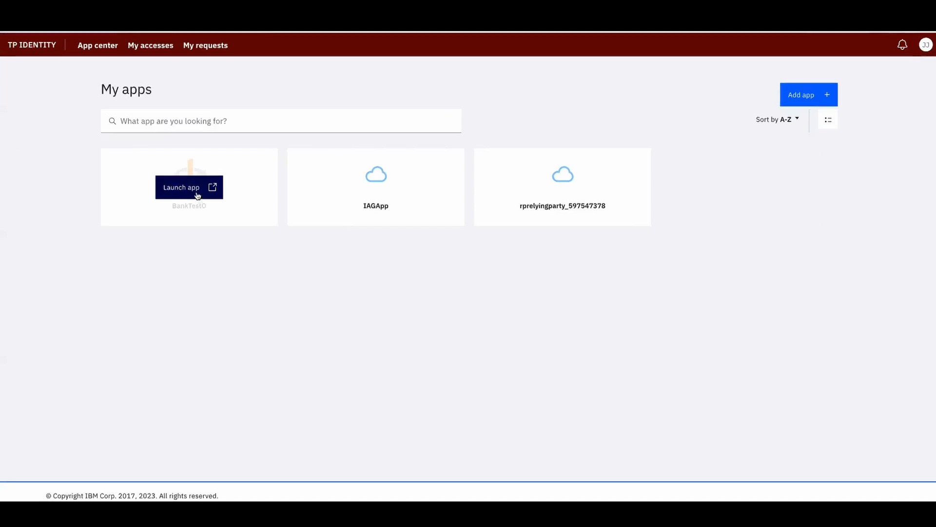
click(198, 195)
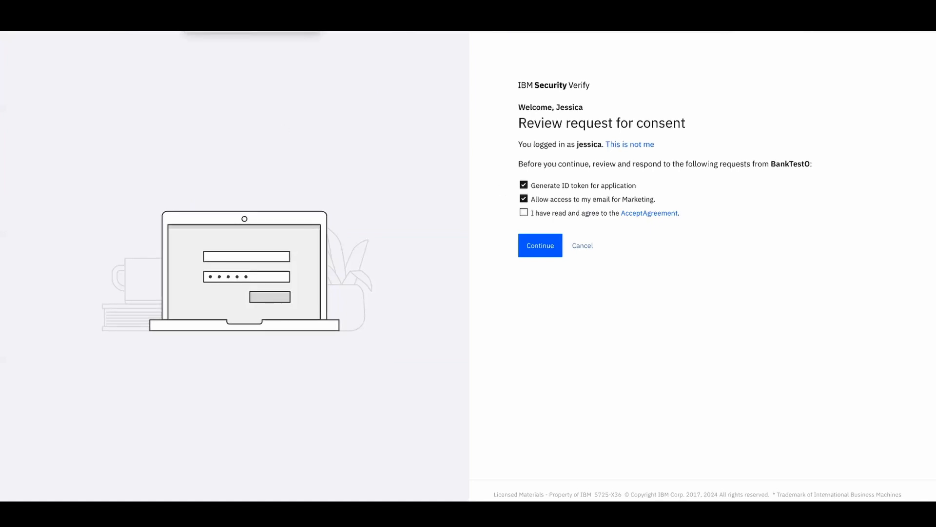
click(524, 215)
click(195, 31)
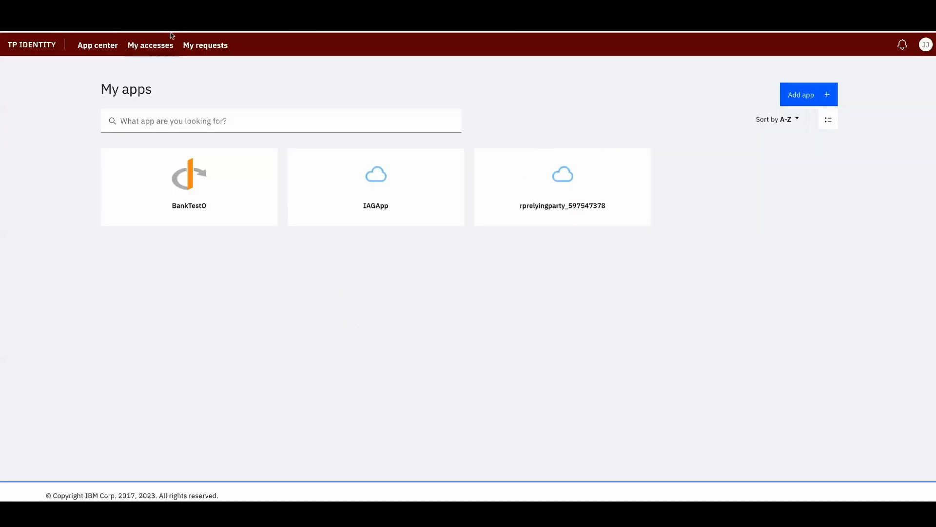
click(925, 45)
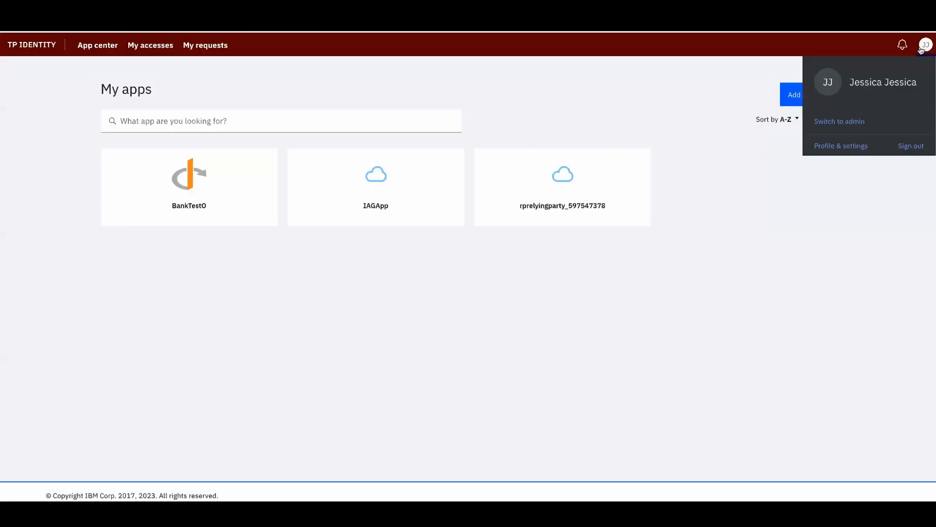
click(919, 151)
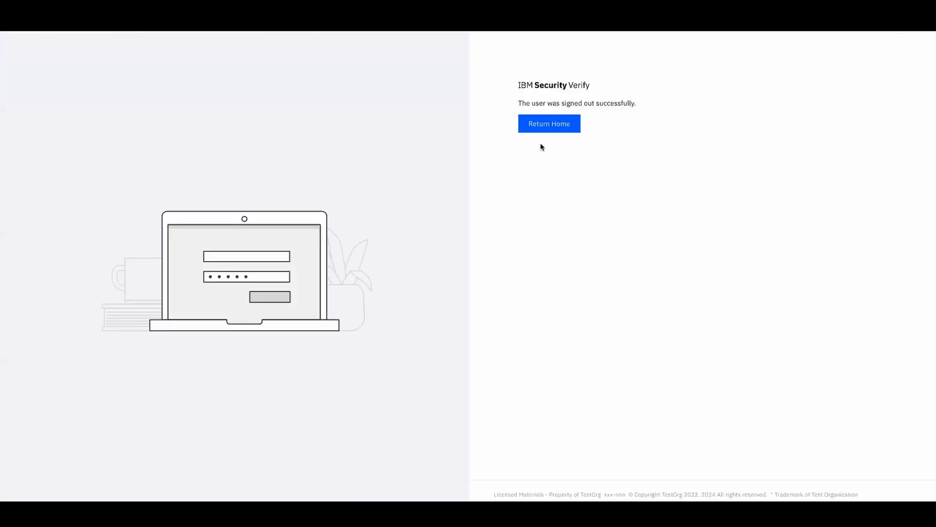
click(547, 126)
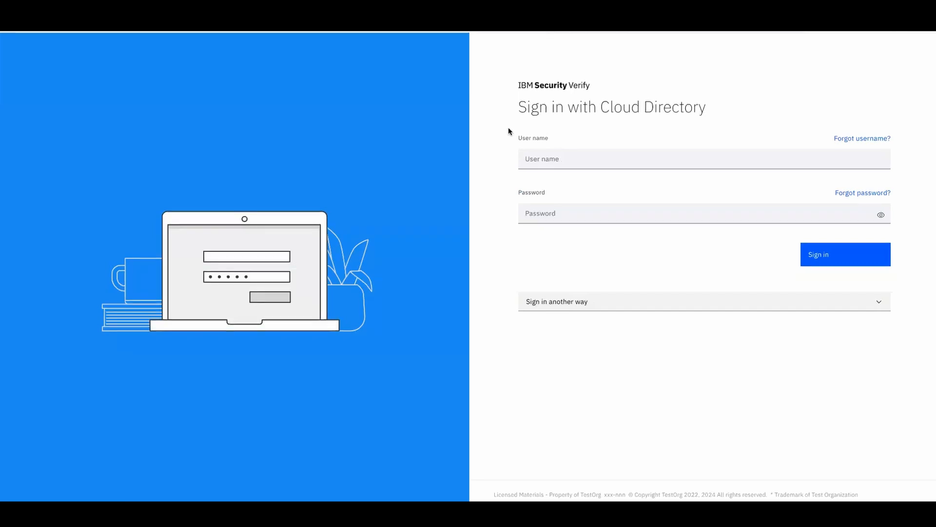
Sign in with the saved administrator login and switch to the admin console
click(545, 160)
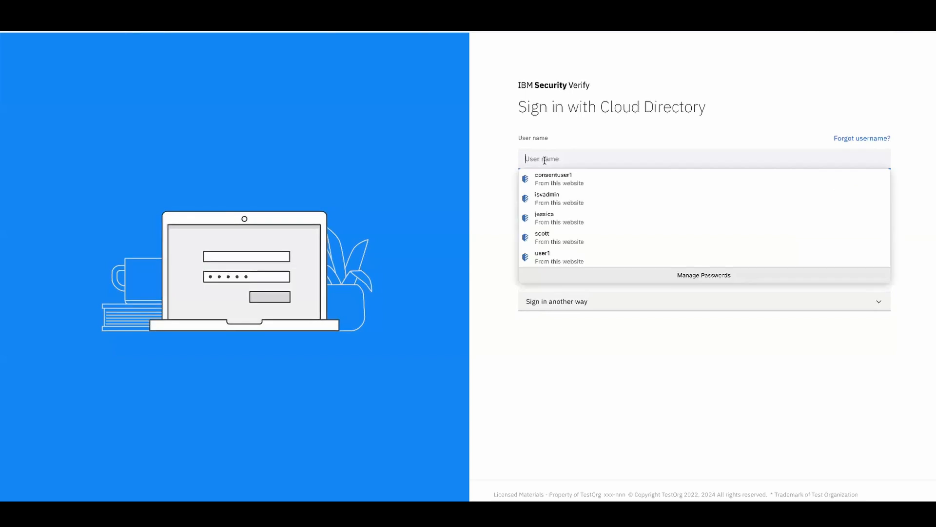
text(isv)
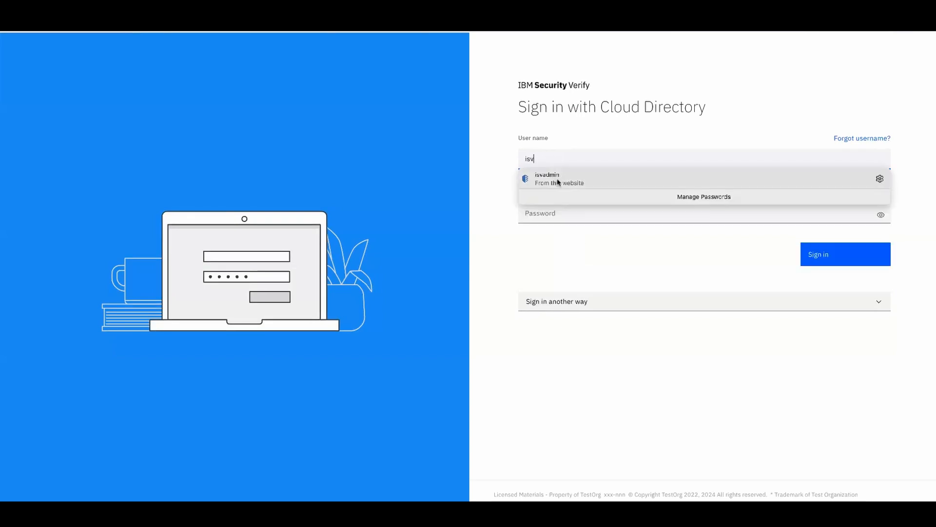
click(557, 181)
click(833, 258)
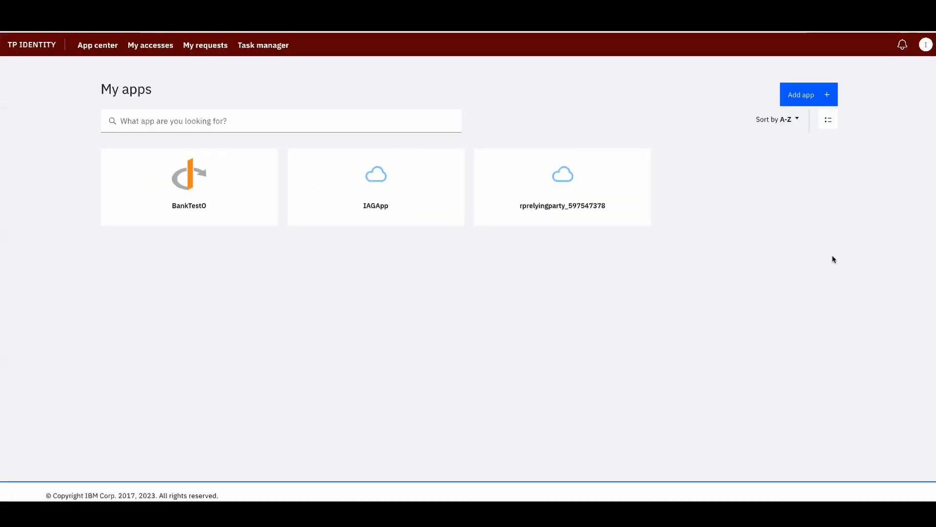
click(925, 45)
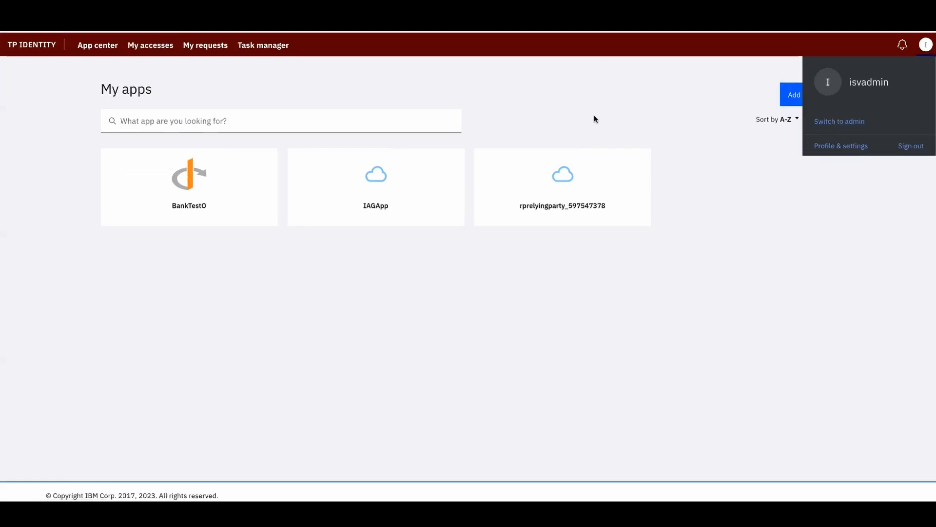
click(192, 185)
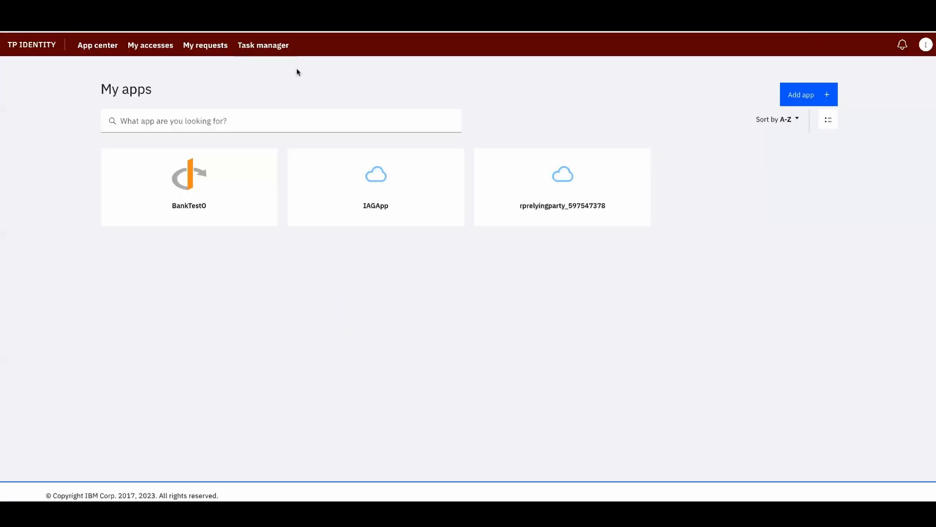
click(926, 45)
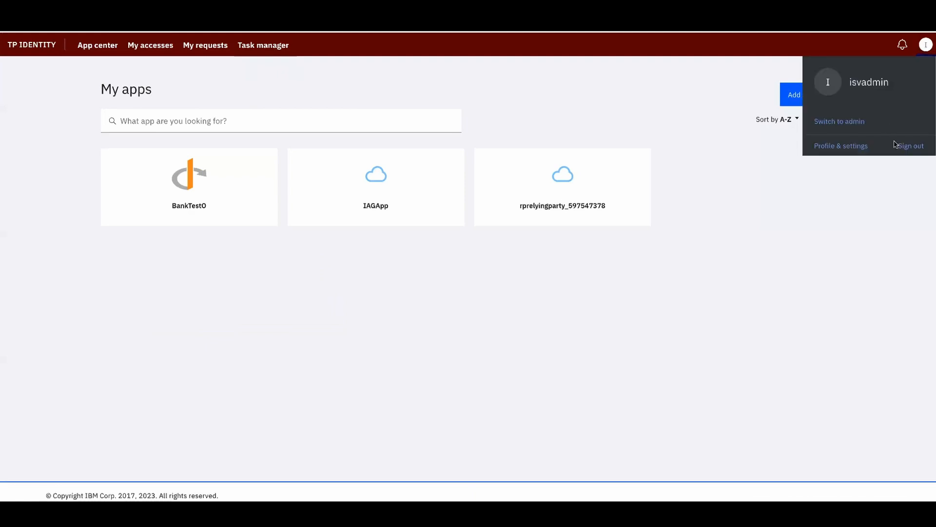
click(847, 122)
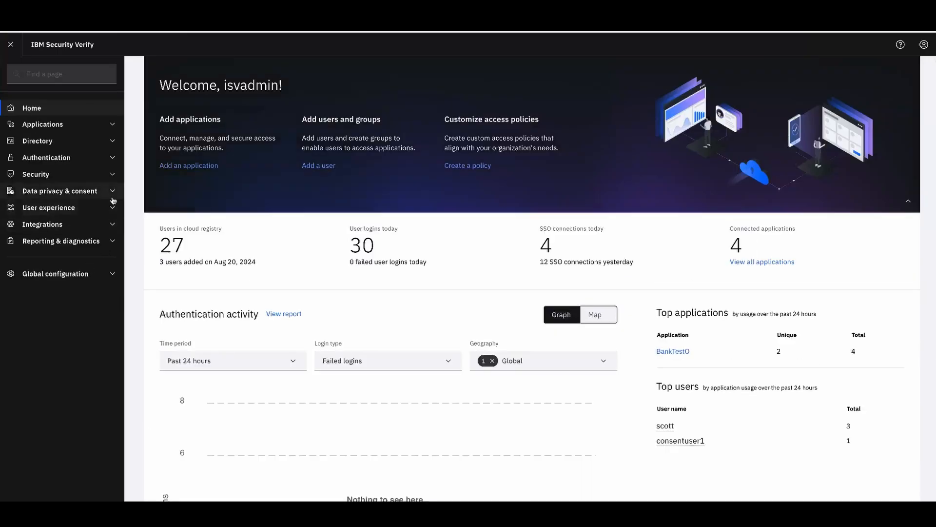
Open Marketing Rules For Admin from the data privacy policy's Rules list
click(113, 194)
click(84, 245)
click(82, 262)
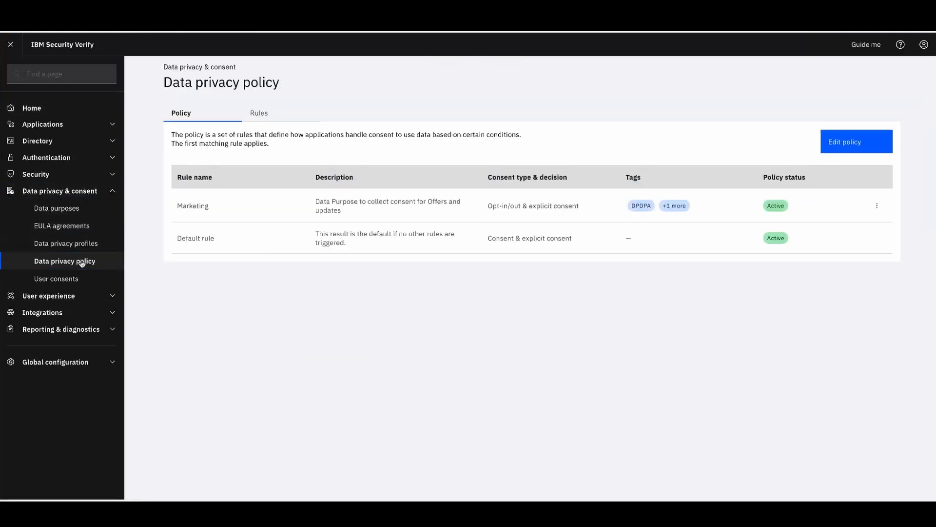
click(258, 113)
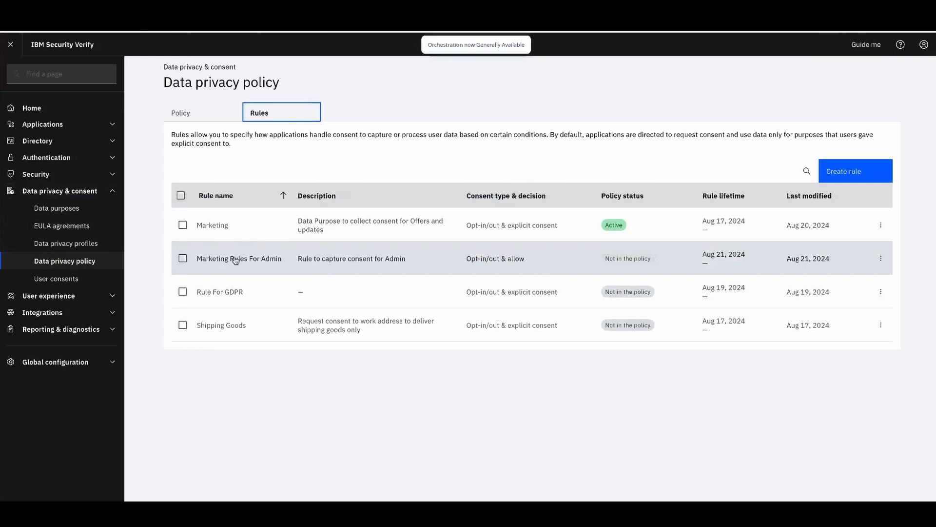
click(234, 262)
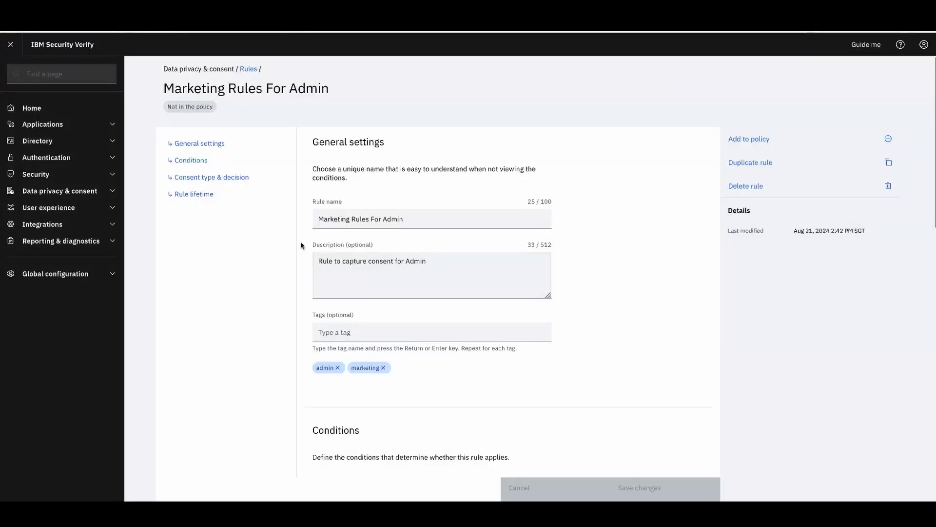
Review the rule's details, including its admin user group condition
scroll(506, 290, down, 5)
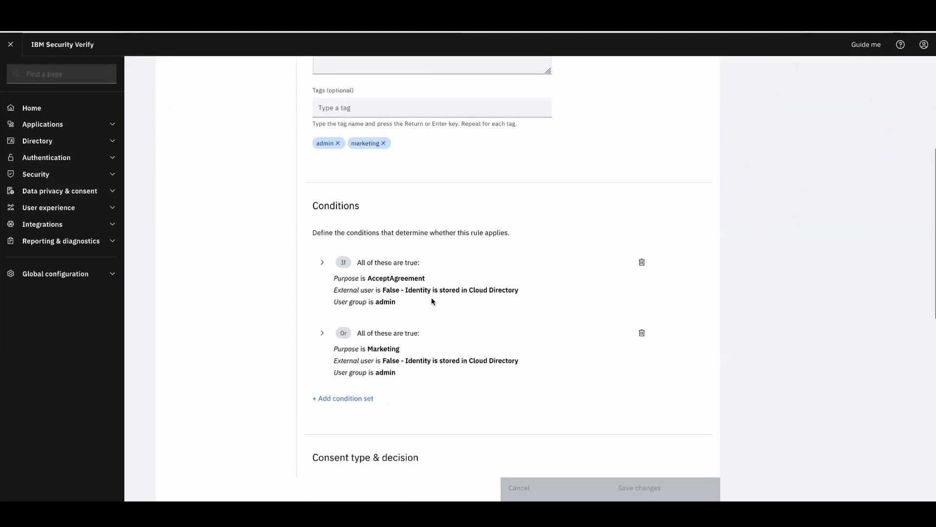
scroll(431, 297, down, 1)
scroll(447, 305, down, 1)
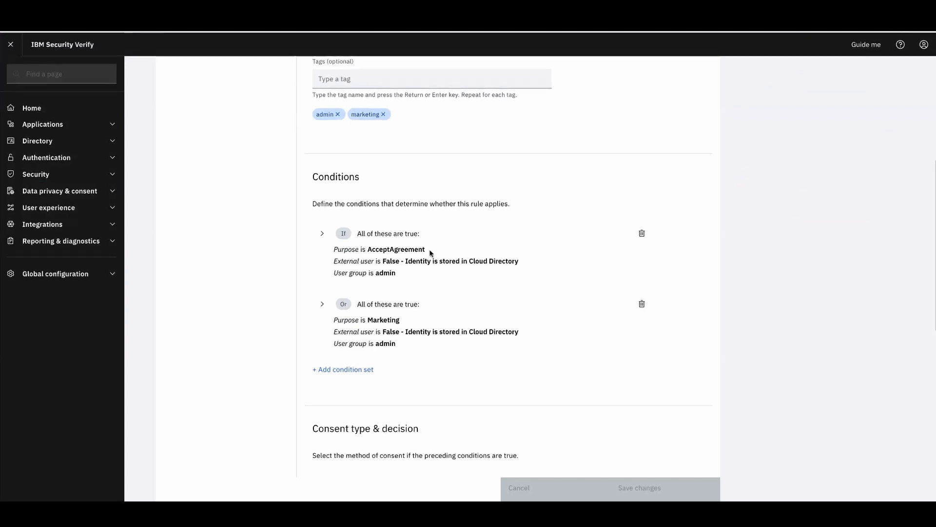
drag(401, 278, 338, 269)
click(389, 287)
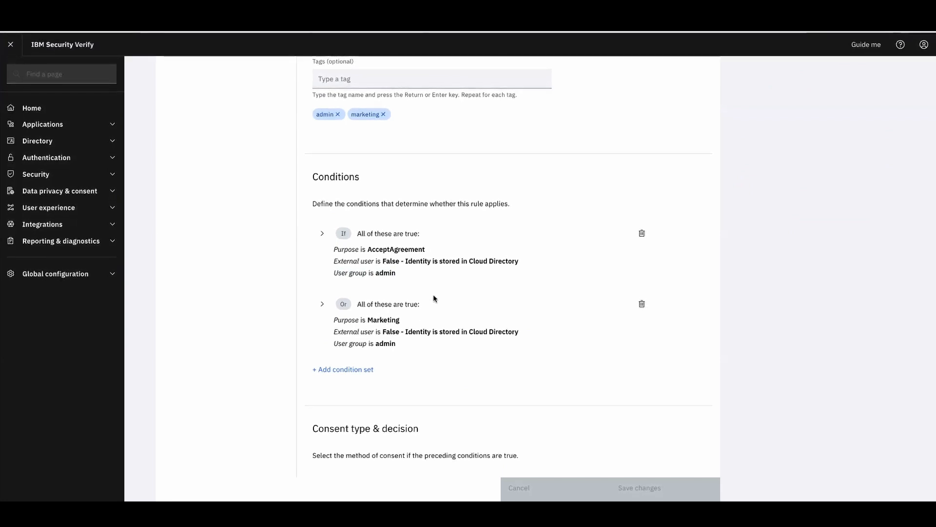
scroll(434, 299, down, 3)
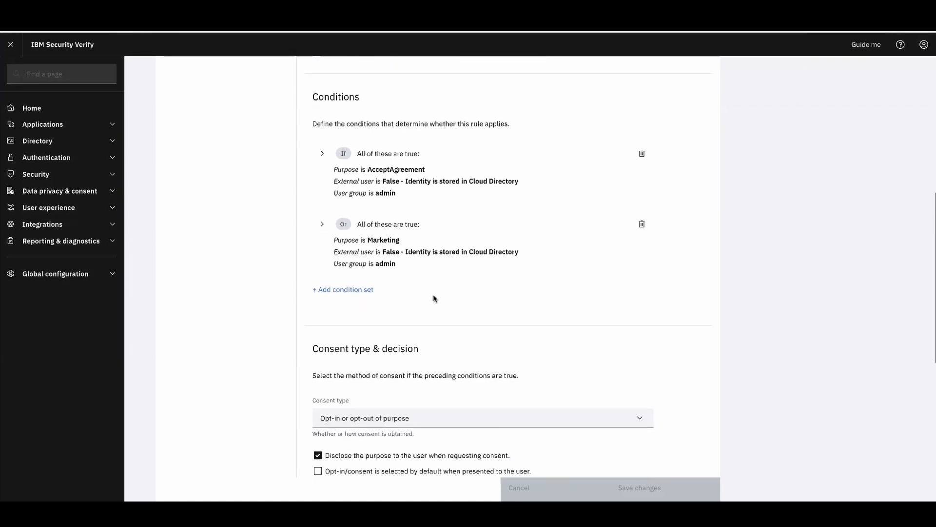
scroll(435, 297, down, 5)
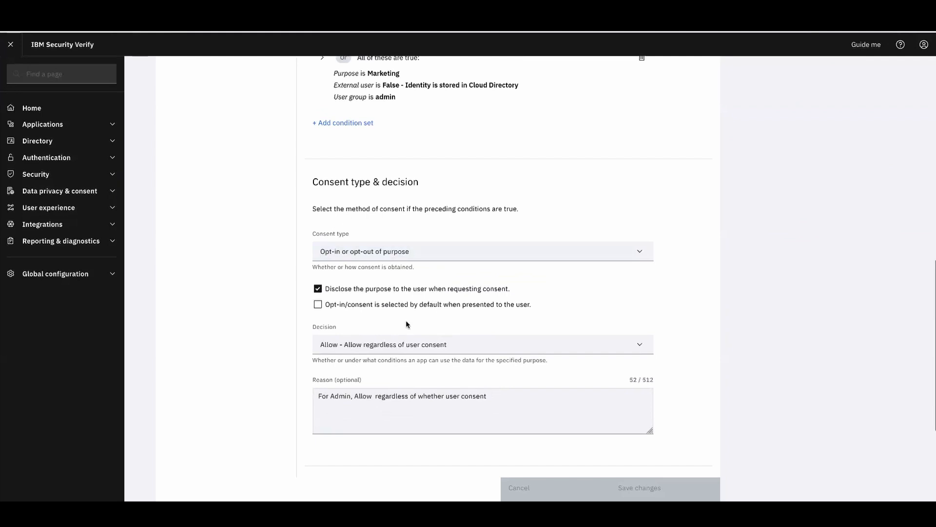
scroll(407, 322, down, 1)
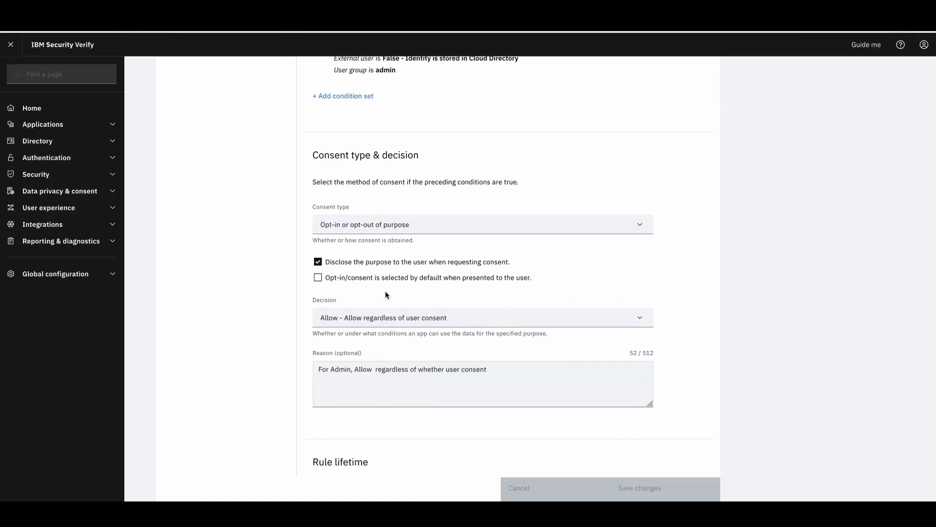
scroll(386, 295, down, 1)
scroll(386, 295, up, 1)
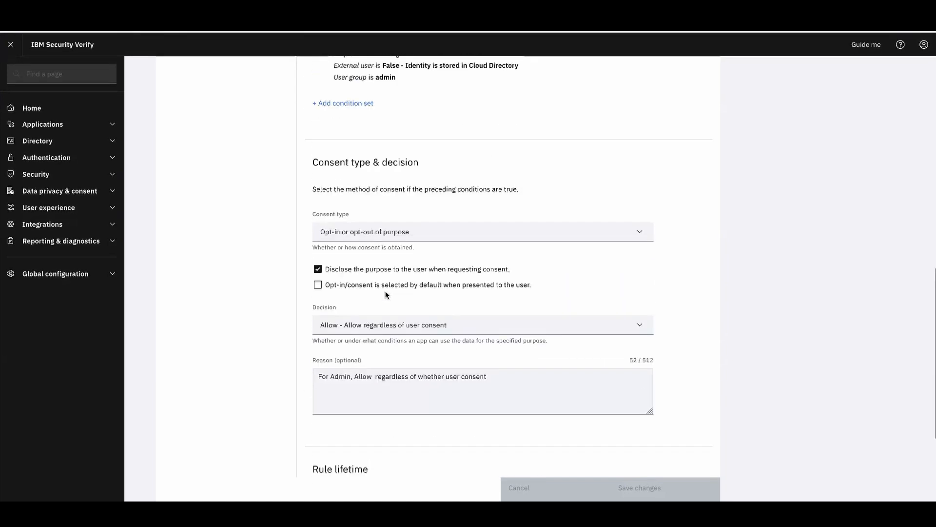
scroll(385, 295, down, 4)
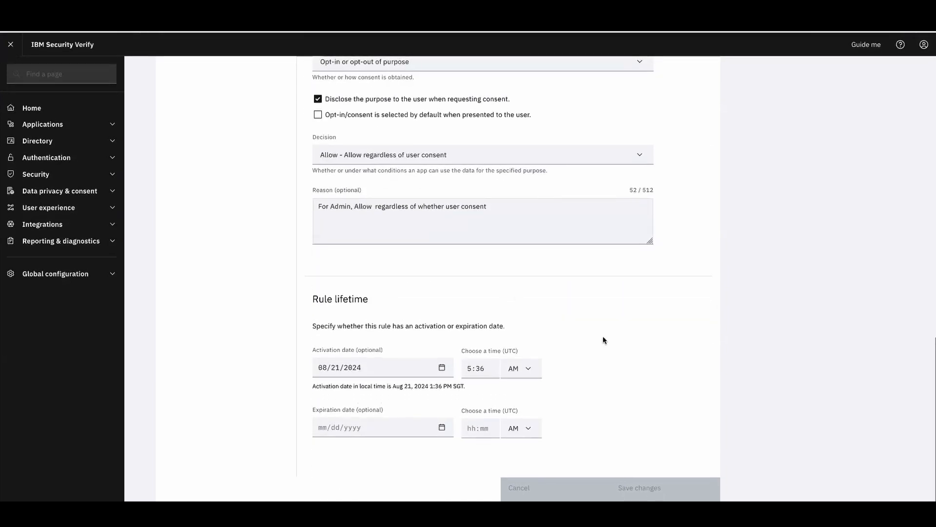
scroll(604, 339, up, 1)
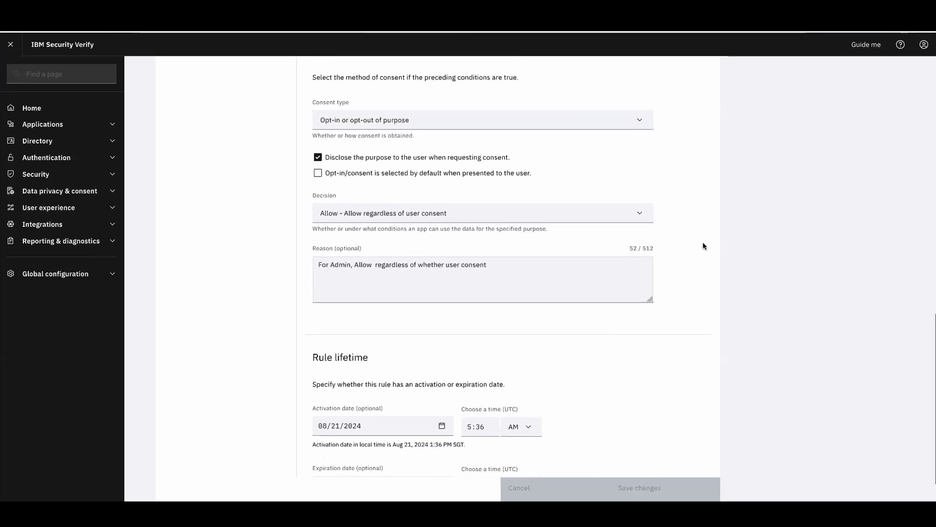
scroll(704, 247, up, 1)
scroll(704, 244, up, 1)
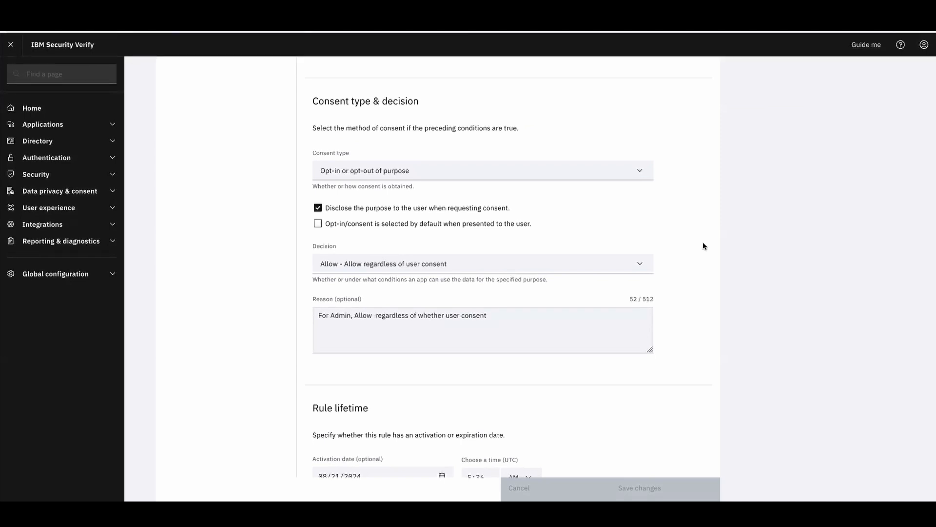
scroll(703, 244, up, 10)
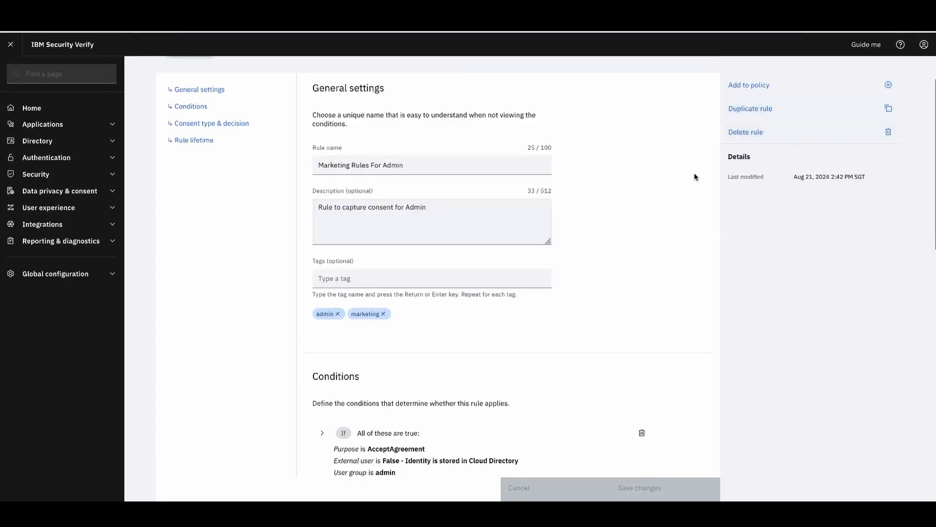
scroll(657, 235, down, 3)
scroll(656, 235, down, 5)
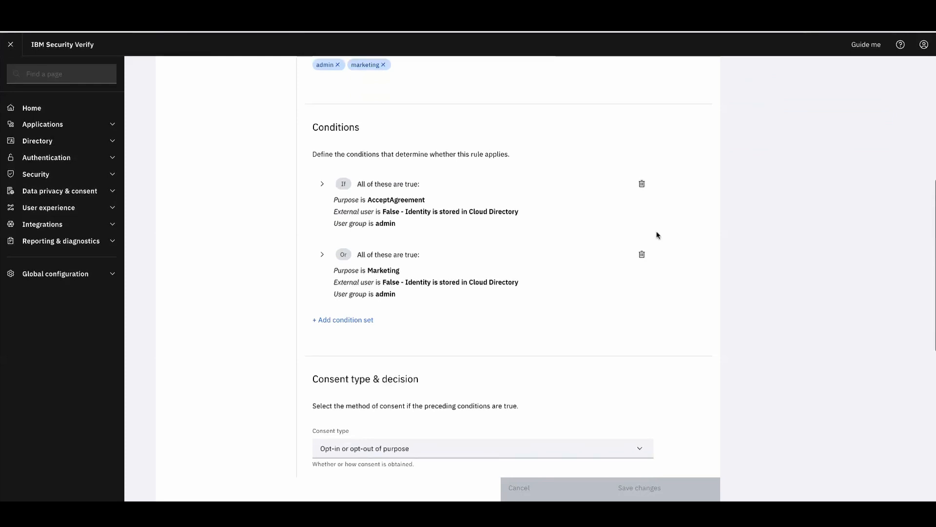
scroll(657, 235, up, 3)
scroll(656, 235, up, 5)
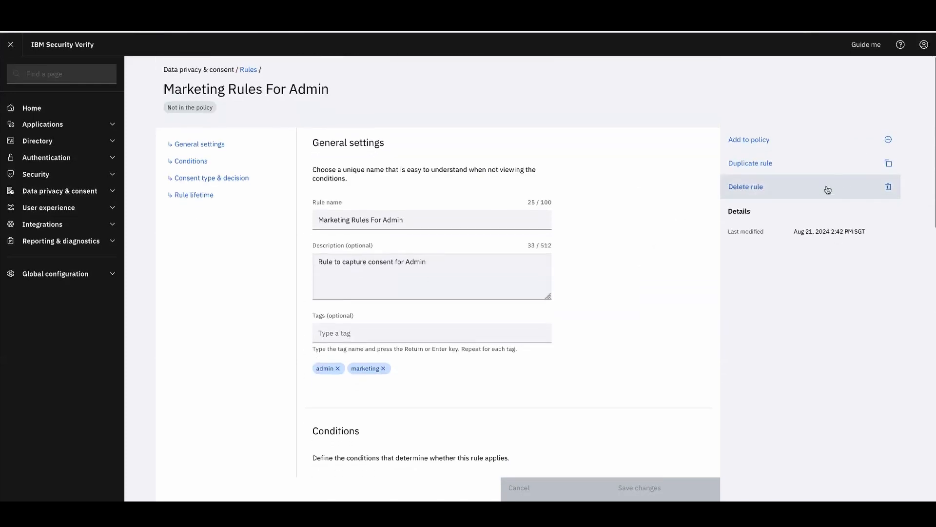
Add Marketing Rules For Admin to the policy at the top of the sequence and save
click(771, 141)
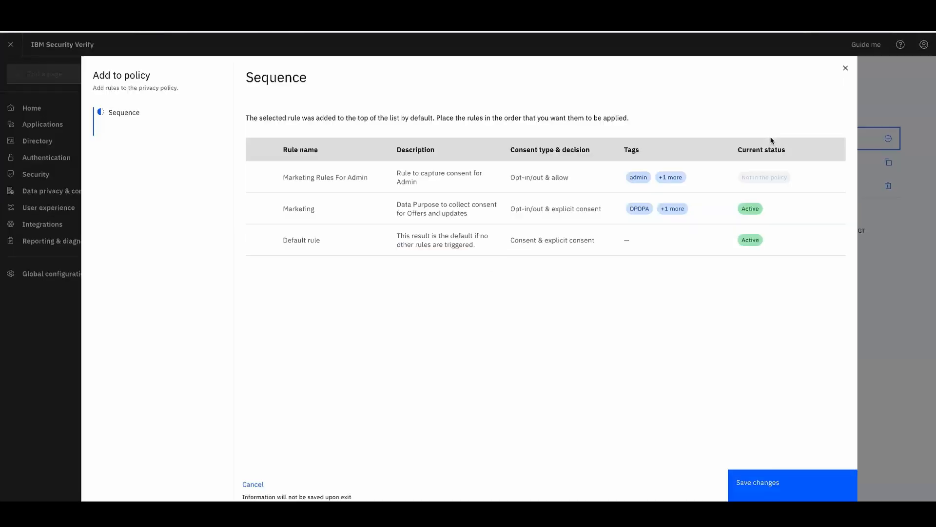
mouse_move(331, 174)
click(268, 179)
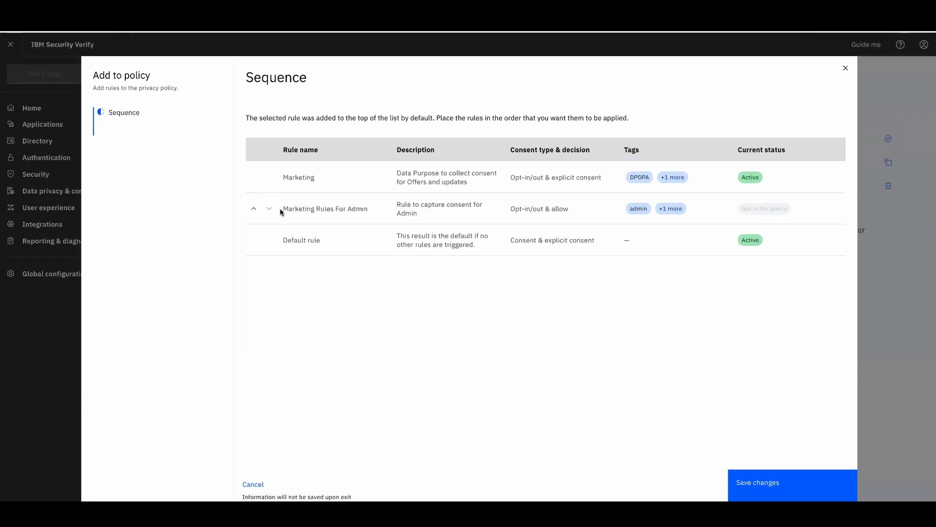
click(253, 210)
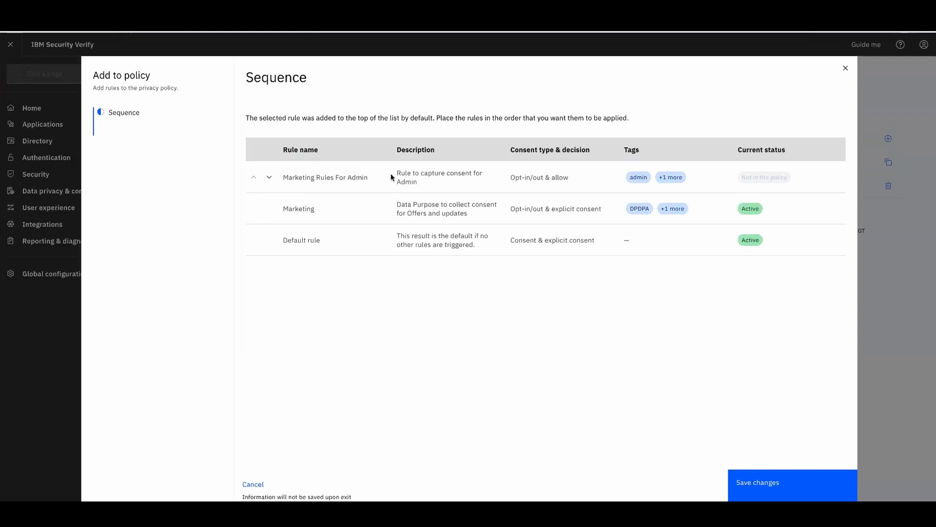
click(747, 483)
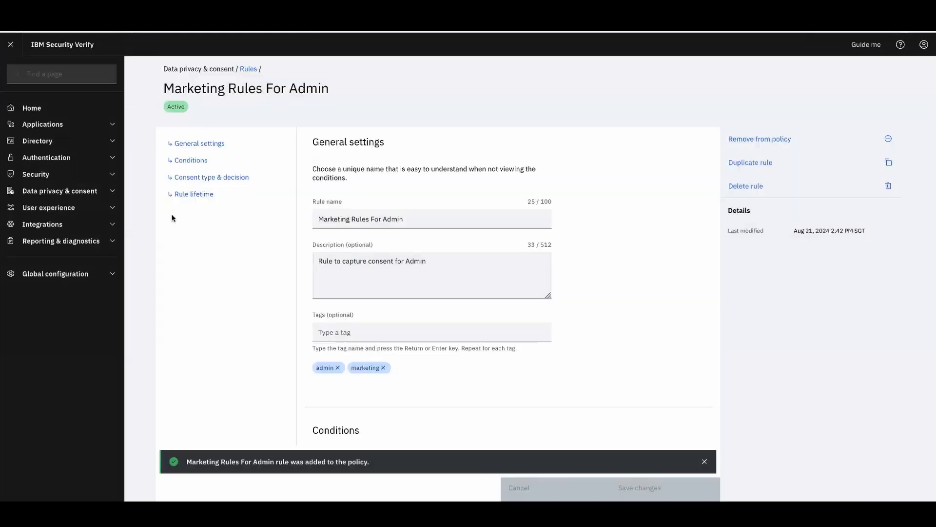
click(111, 192)
click(74, 261)
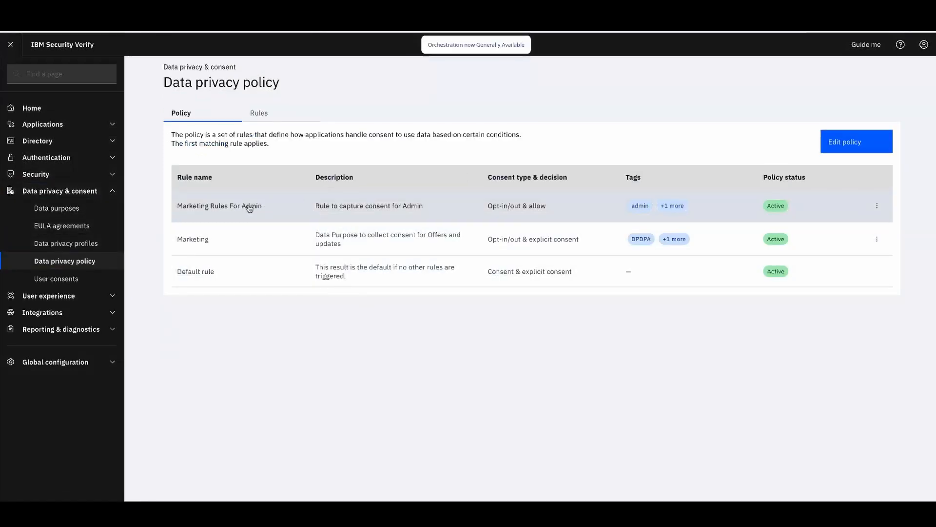
click(924, 44)
Return to the user launchpad and launch the BankTest0 app
click(831, 125)
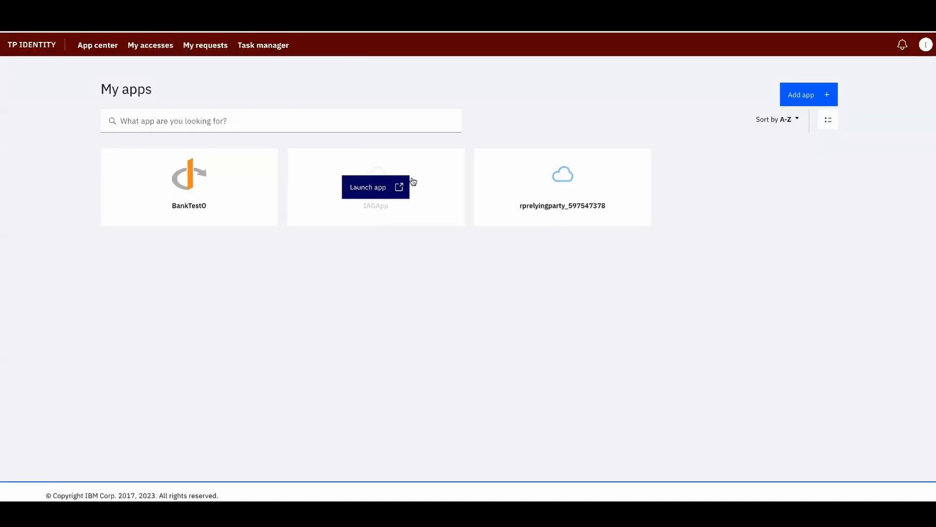
mouse_move(220, 219)
click(198, 192)
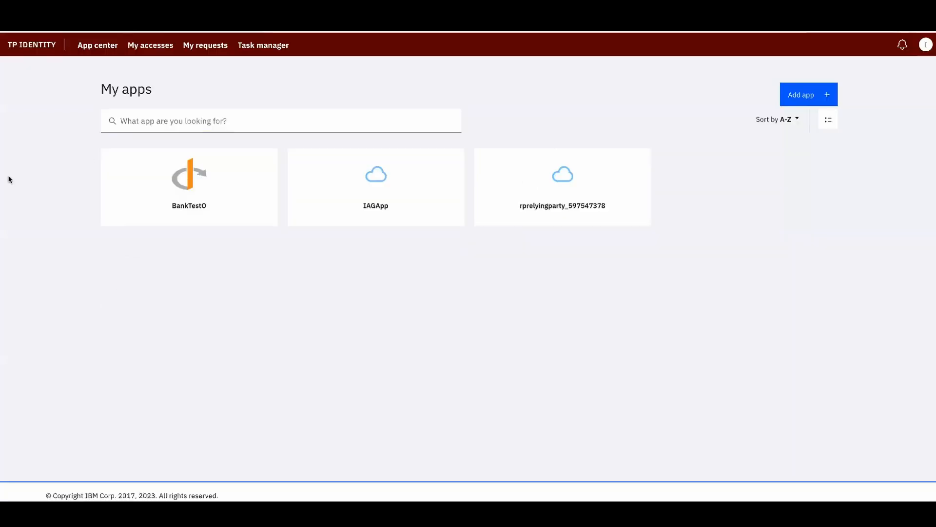
Sign out of the admin account and fill the sign-in form with another user's saved login
click(926, 46)
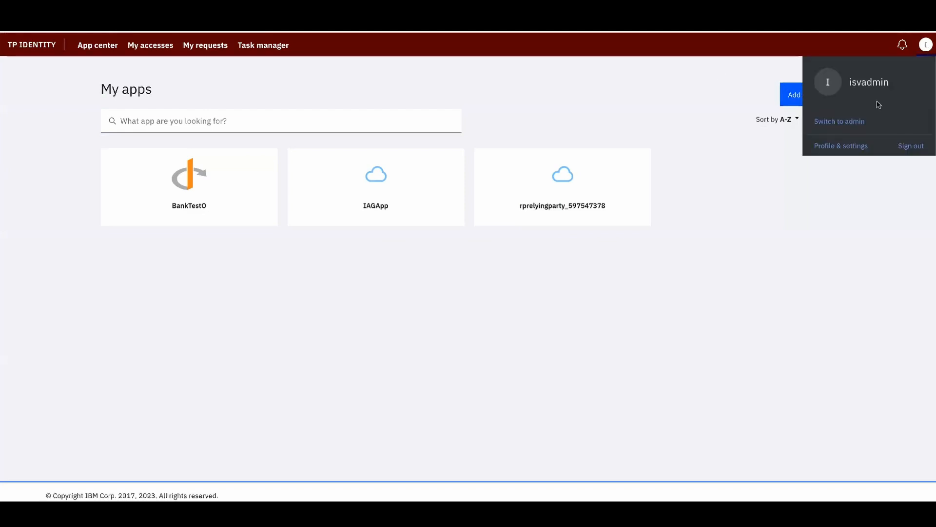
click(912, 147)
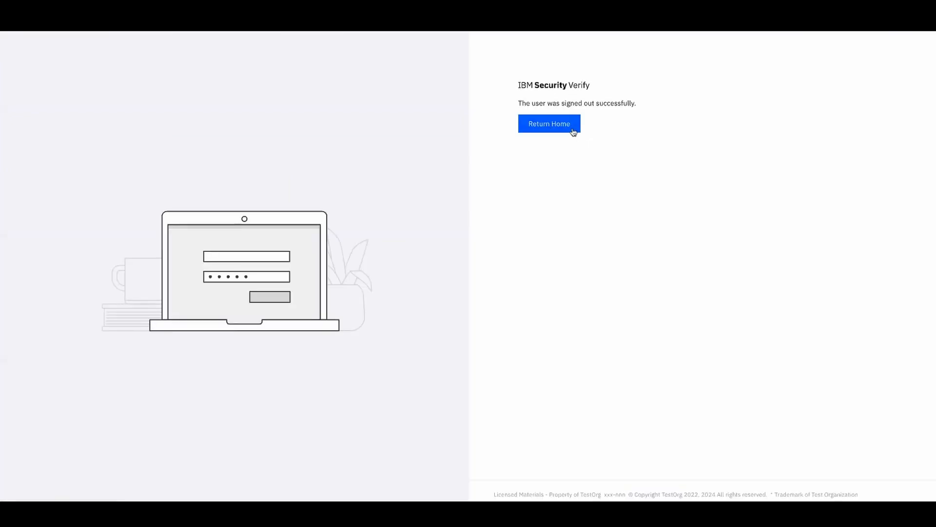
click(574, 131)
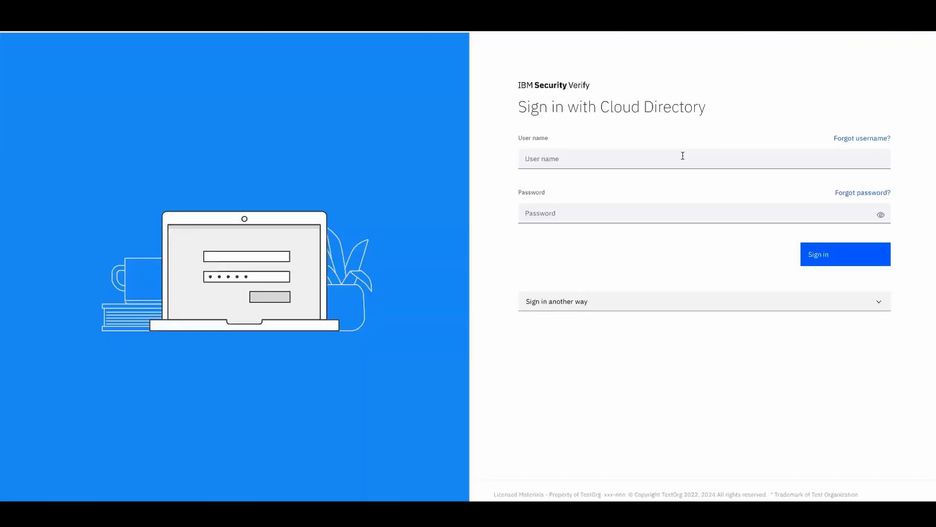
click(659, 161)
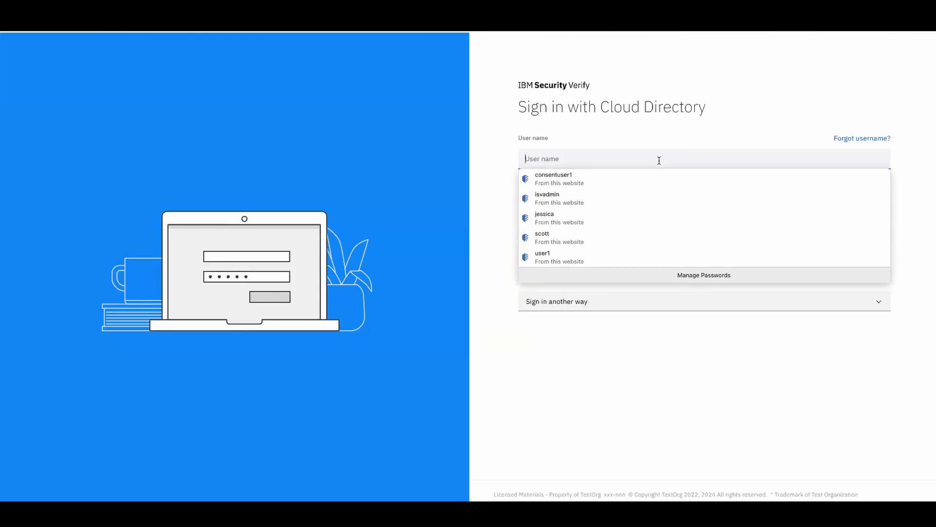
text(jes)
click(628, 180)
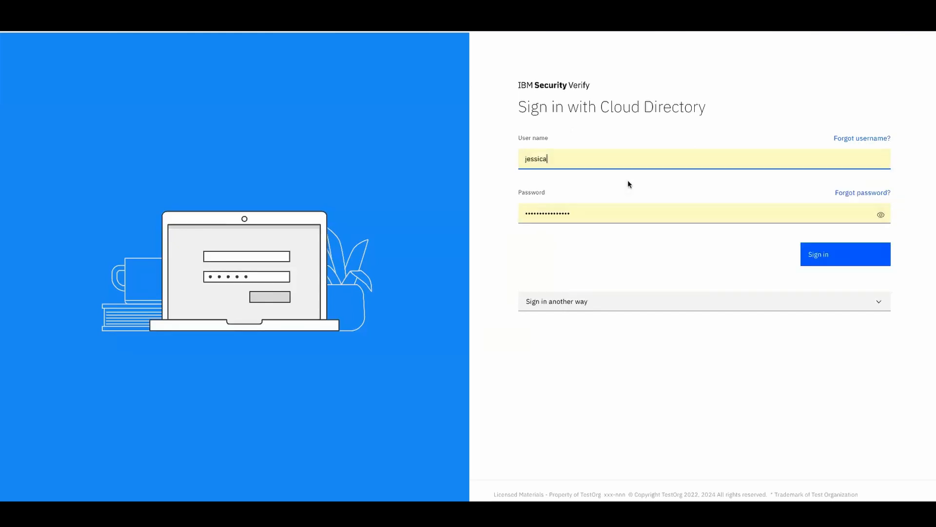
Sign in and switch from the user view to the admin console
click(843, 262)
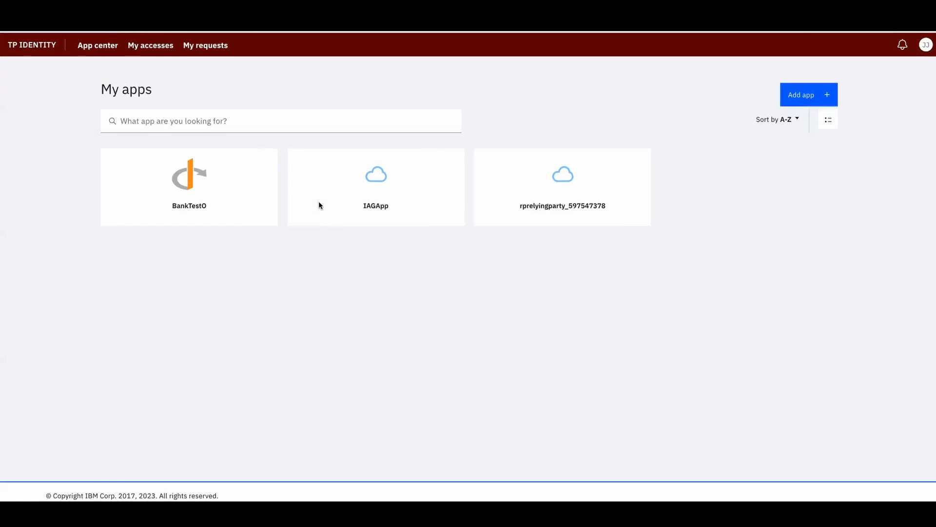
click(926, 45)
click(846, 126)
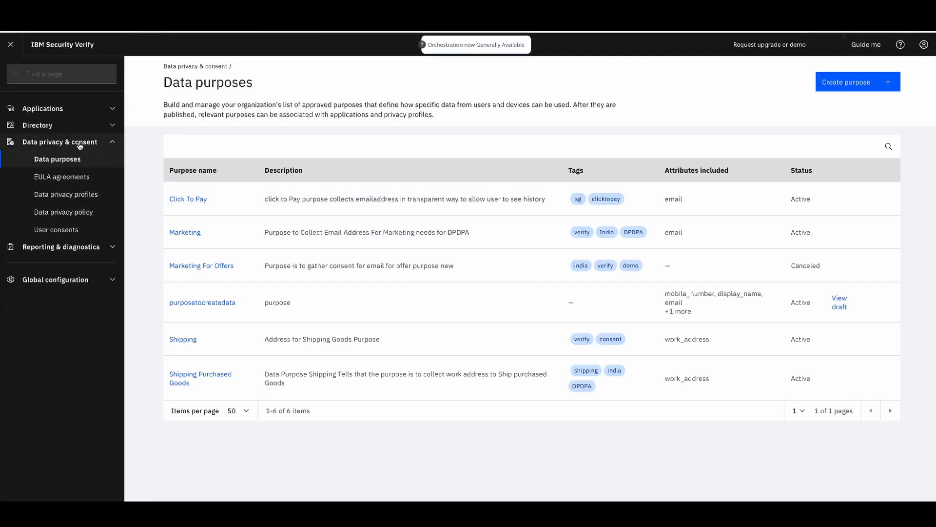
Open the BankTestO application's settings from the Applications list
click(111, 108)
click(61, 127)
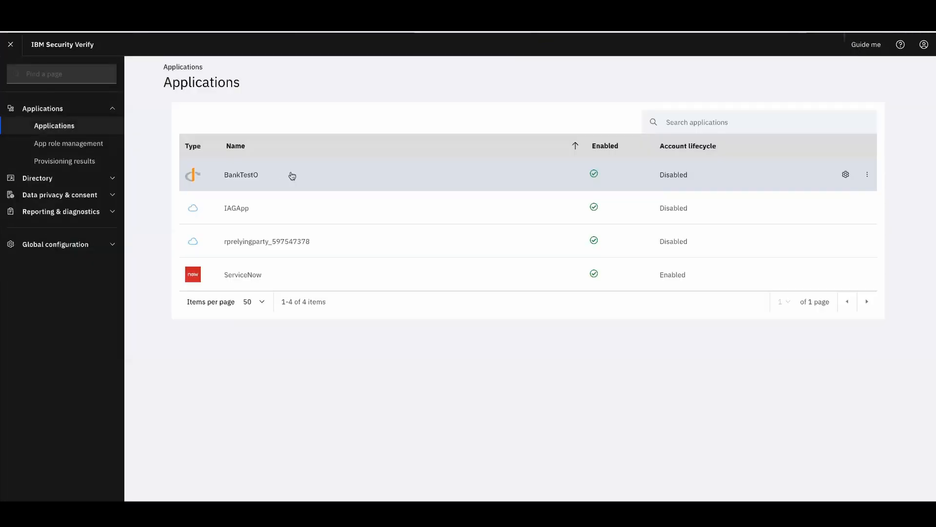
click(846, 175)
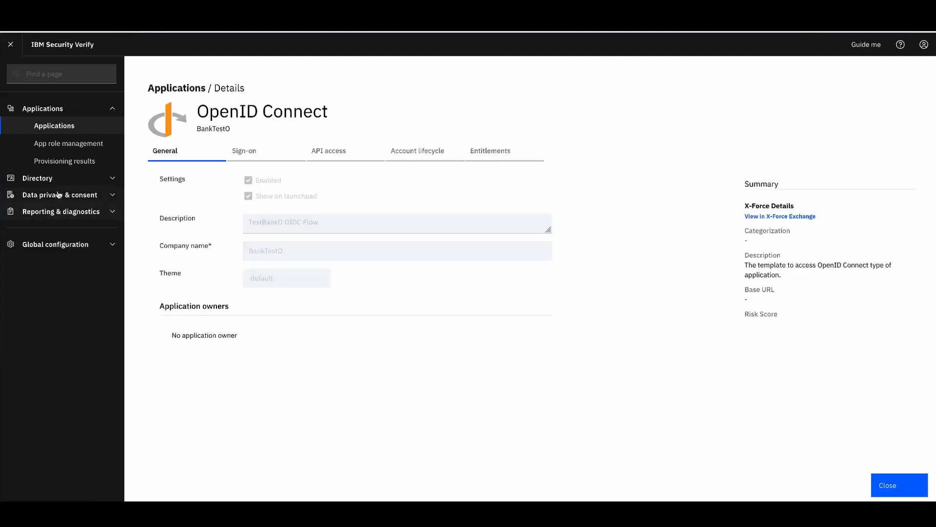
Open Data privacy & consent > User consents and dismiss the save-password prompt
click(102, 195)
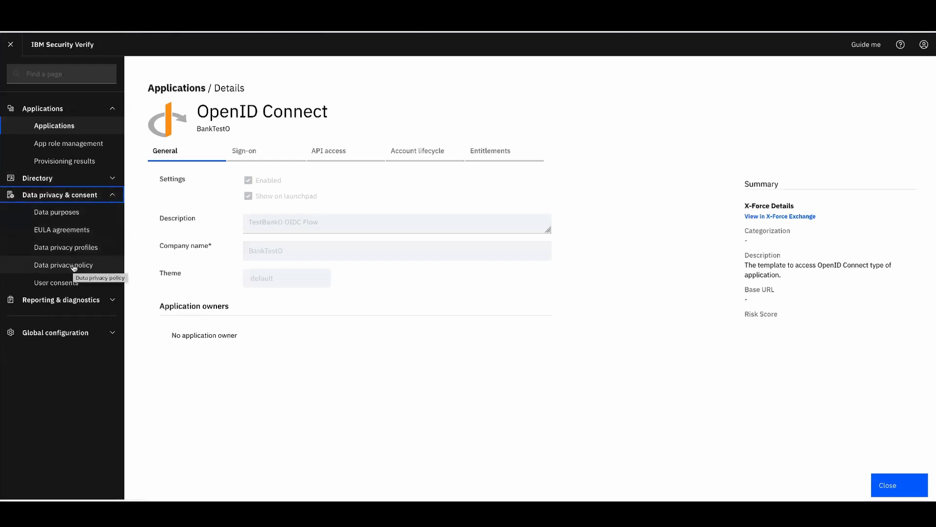
click(69, 284)
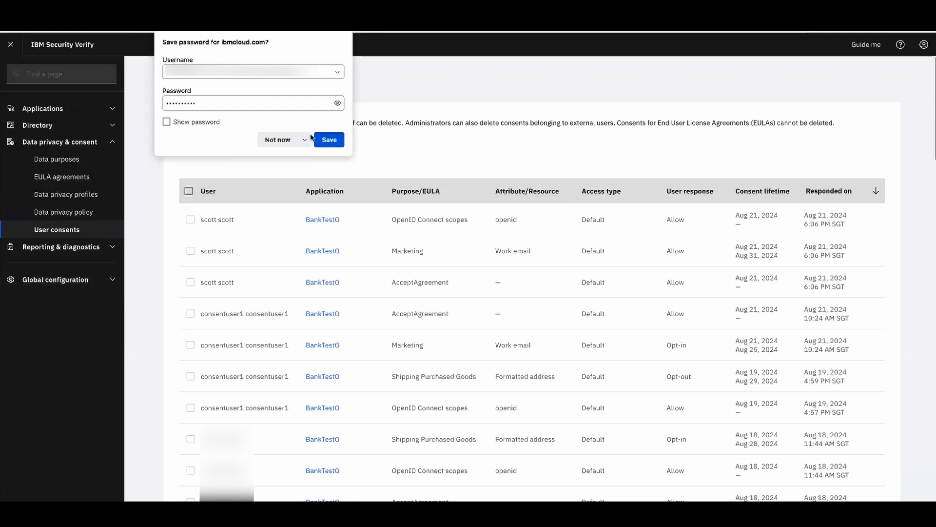
click(278, 139)
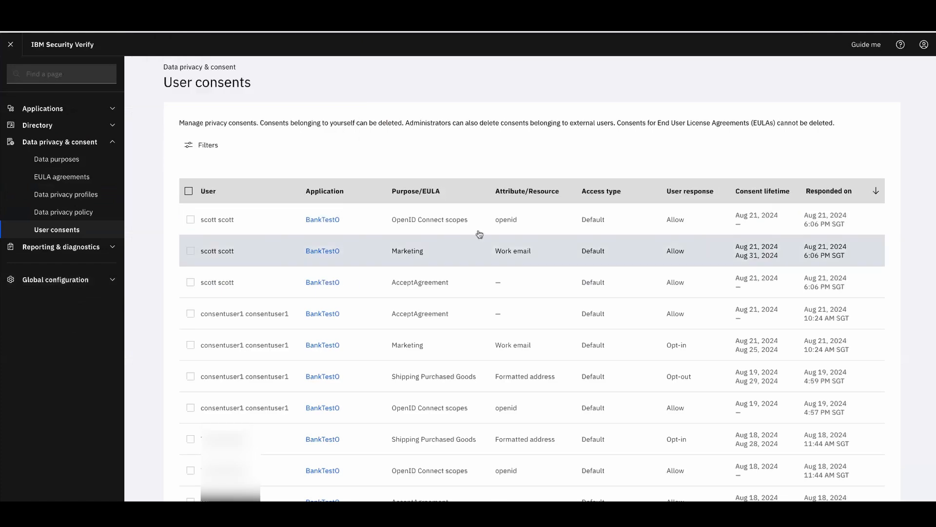
scroll(486, 328, down, 2)
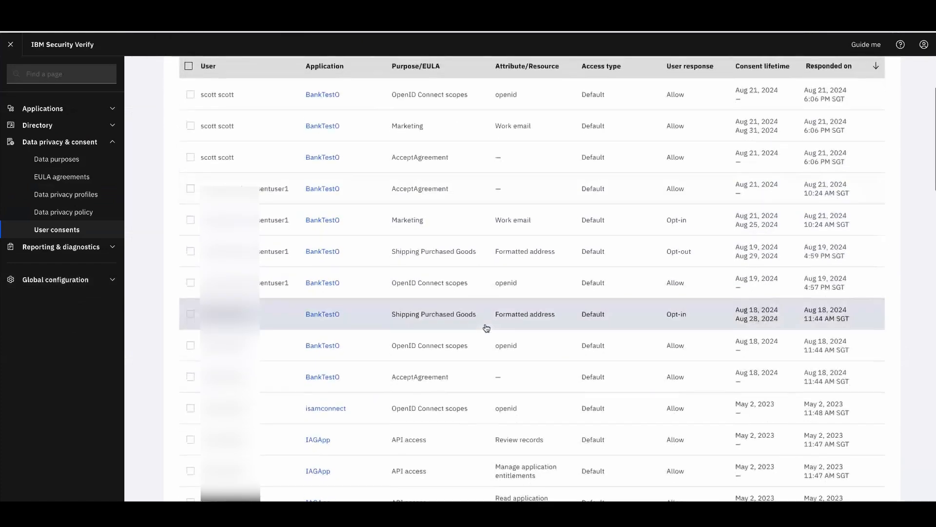
Filter the user consents by the Marketing purpose, searched as 'mar'
scroll(486, 327, up, 3)
scroll(487, 328, down, 2)
scroll(486, 328, down, 2)
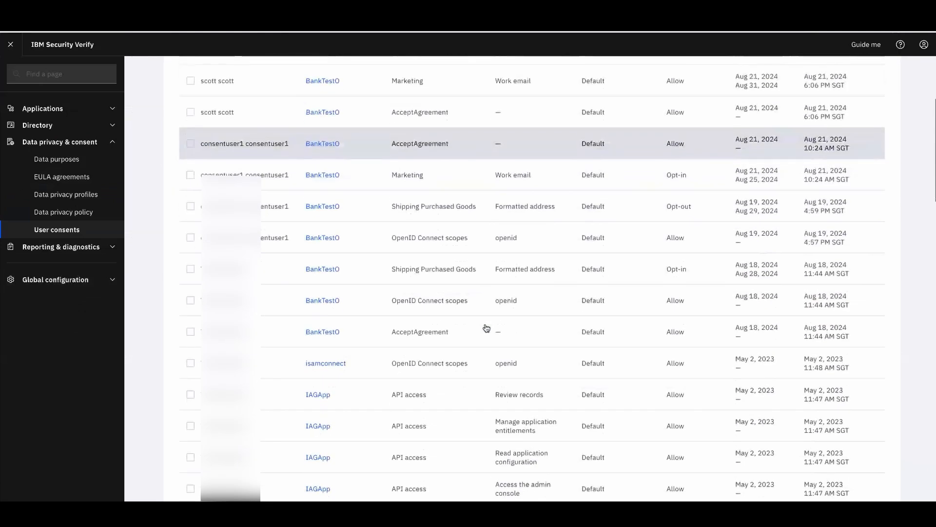
scroll(486, 327, up, 4)
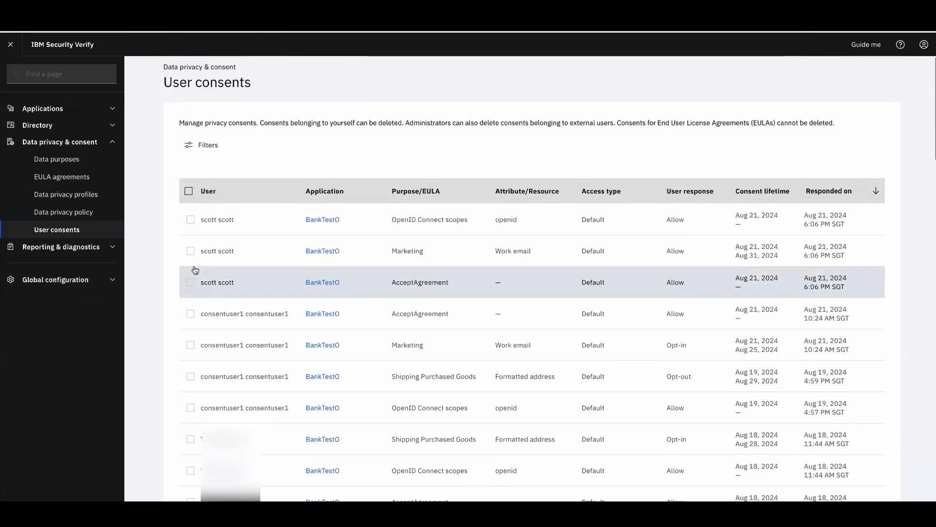
click(192, 146)
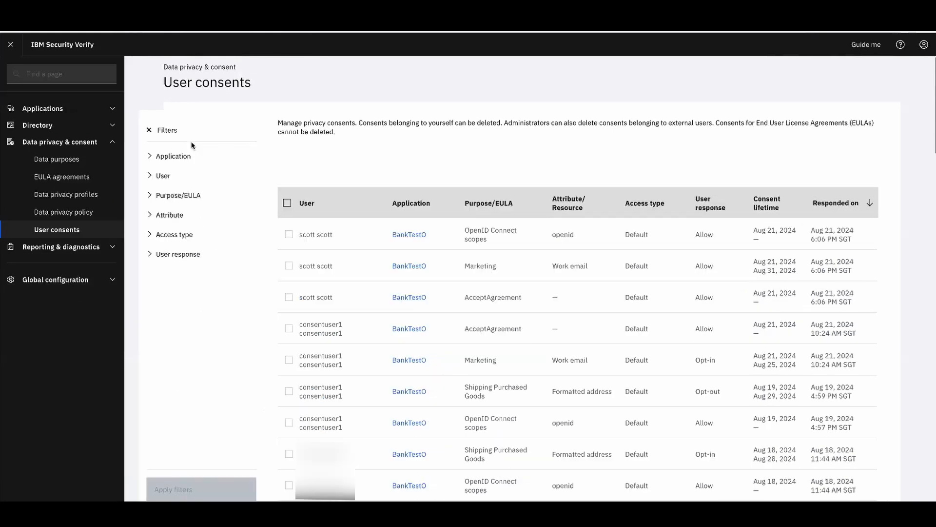
click(180, 195)
click(237, 213)
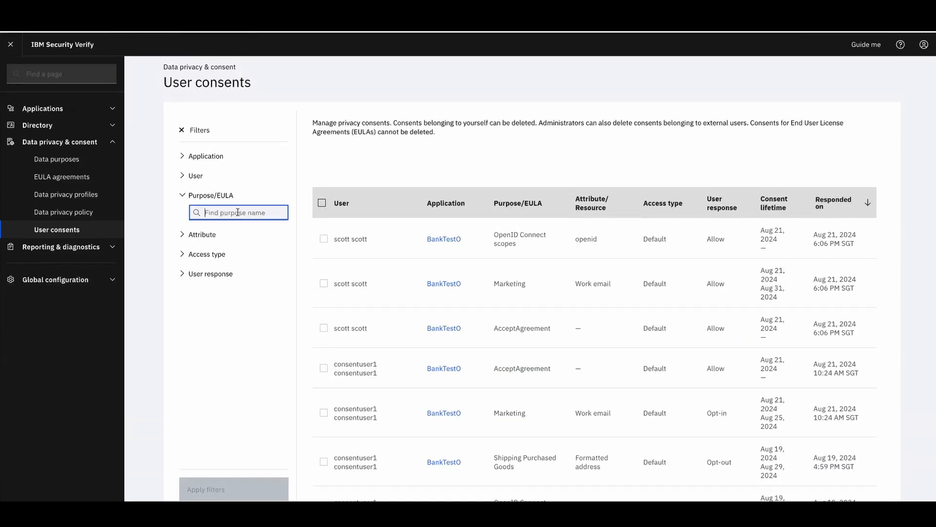
text(mar)
click(229, 232)
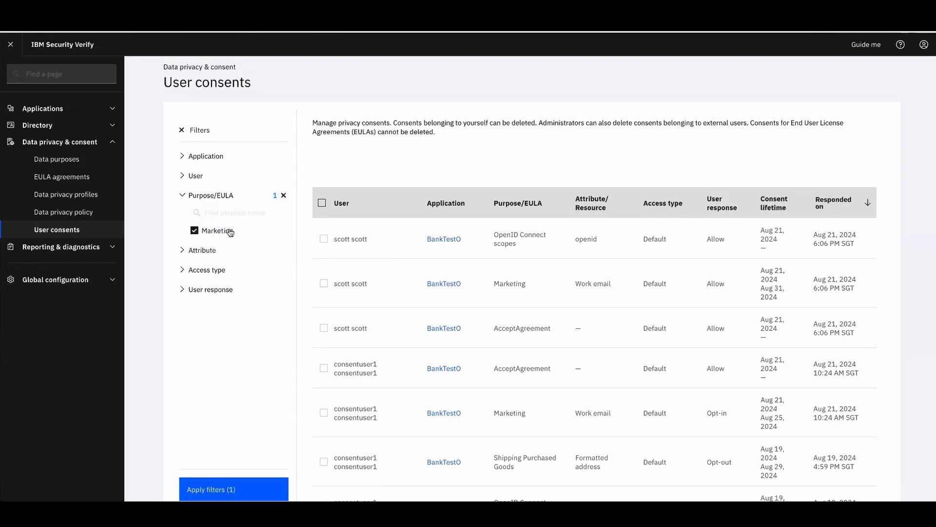
Narrow the user response to Opt-in and apply the filters
click(183, 291)
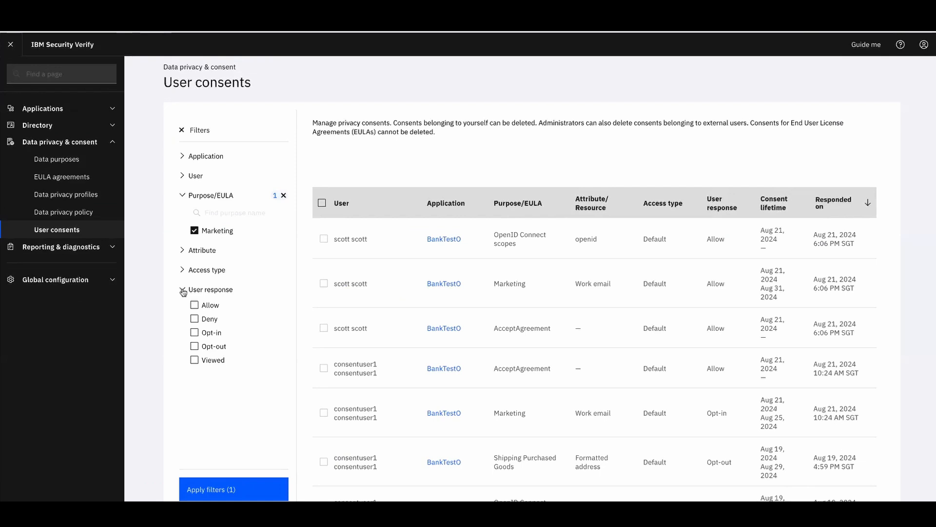
click(194, 332)
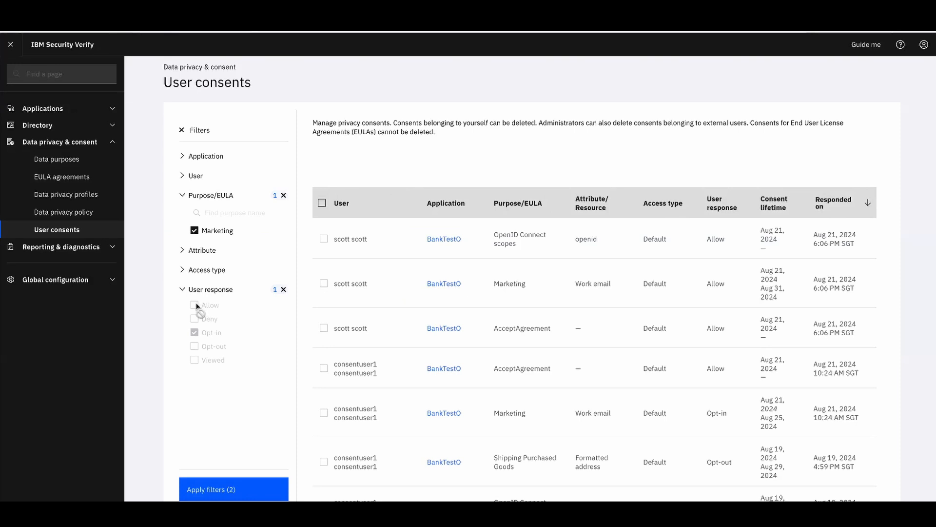
click(245, 493)
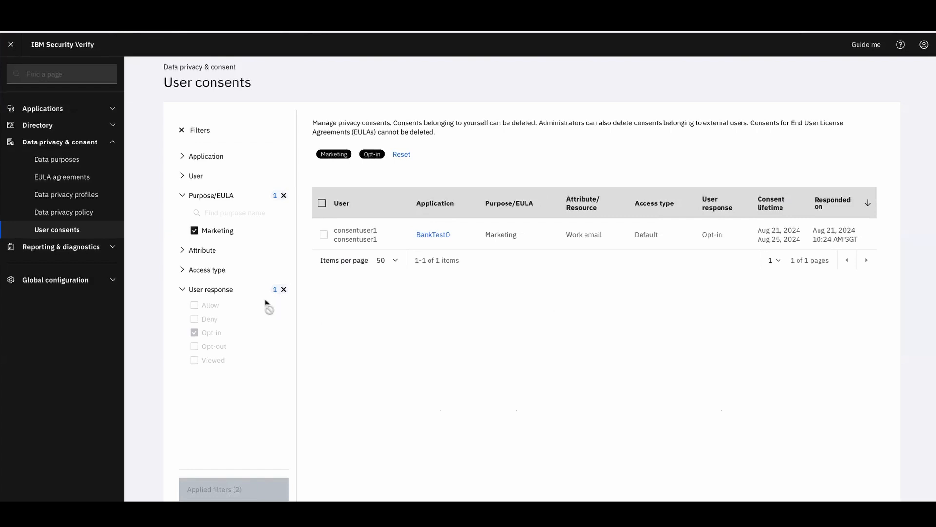
click(116, 249)
Open the Consent activity report and view the first consent event's details
click(52, 264)
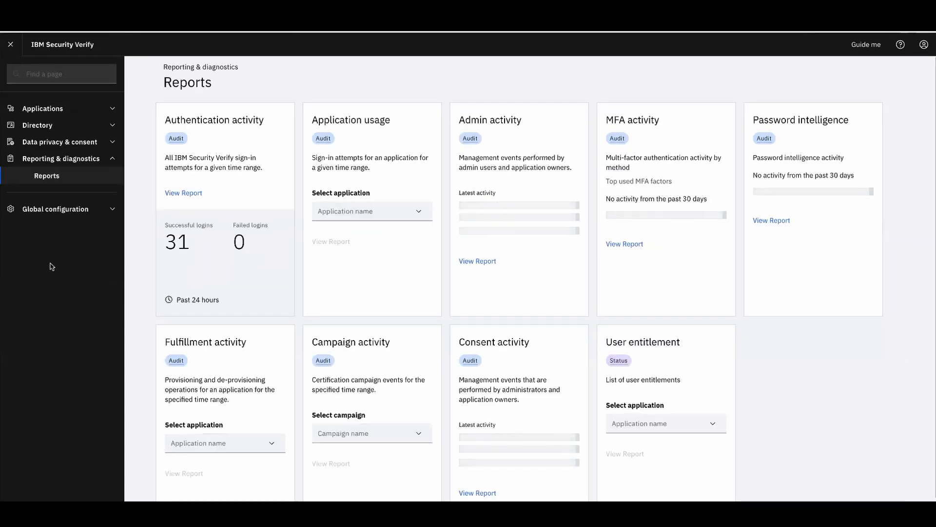
scroll(575, 357, down, 1)
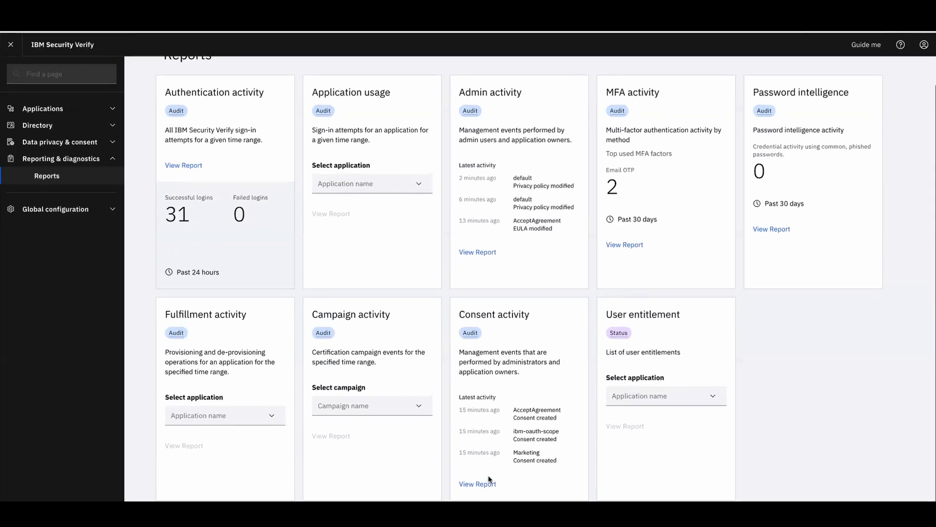
click(477, 483)
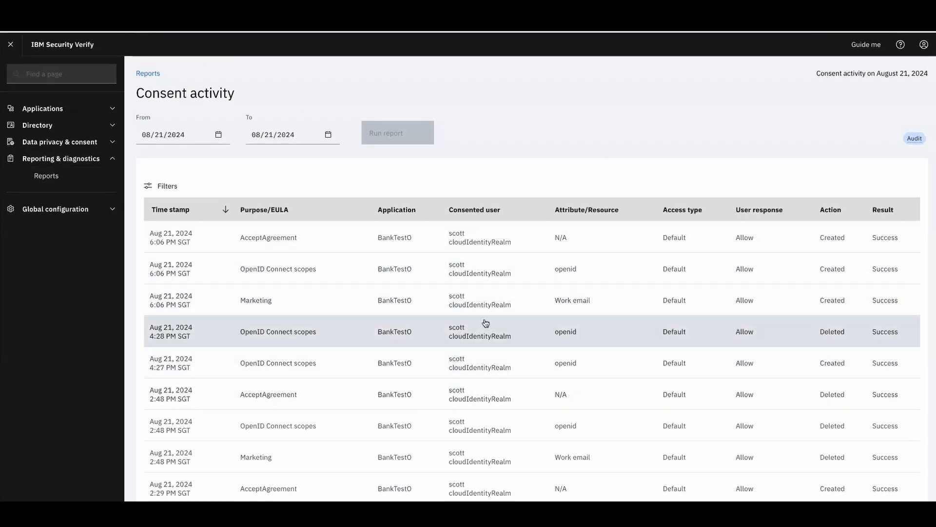
scroll(486, 323, down, 1)
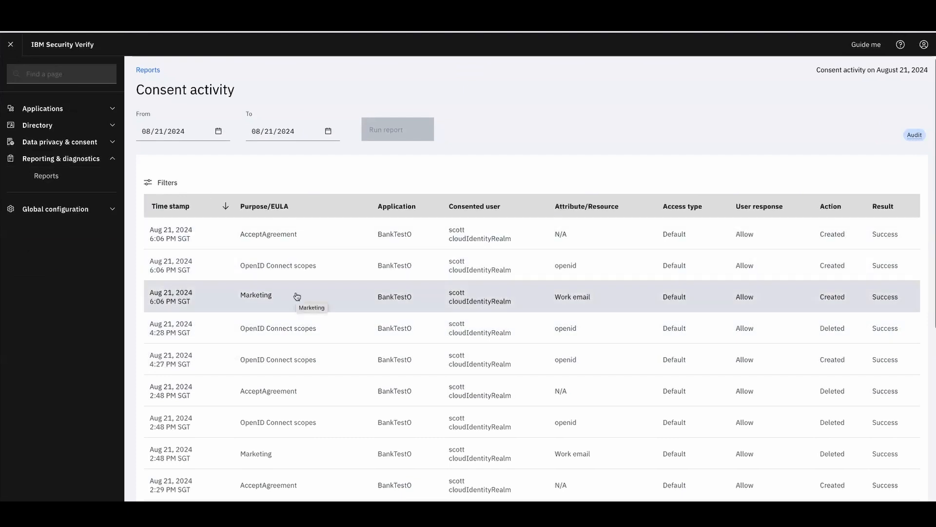
click(202, 230)
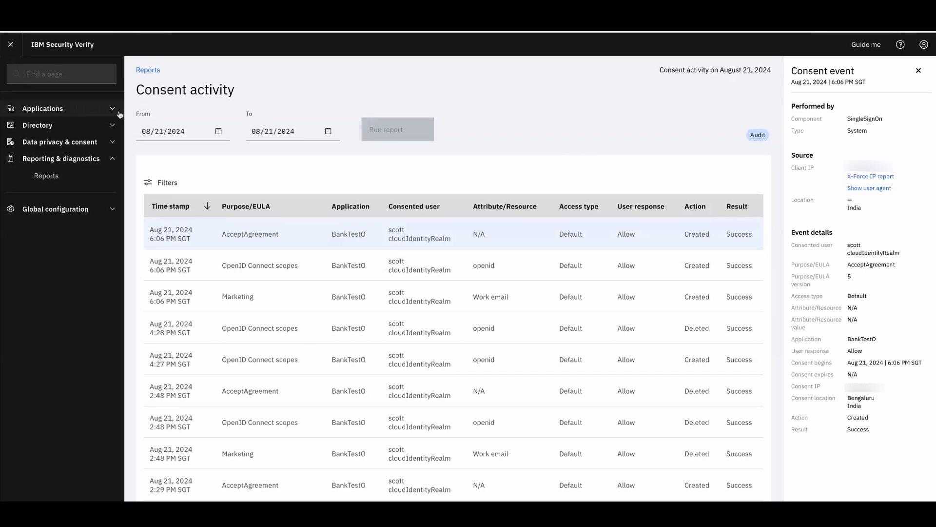
Filter the Consent activity report to Deleted actions only
click(158, 183)
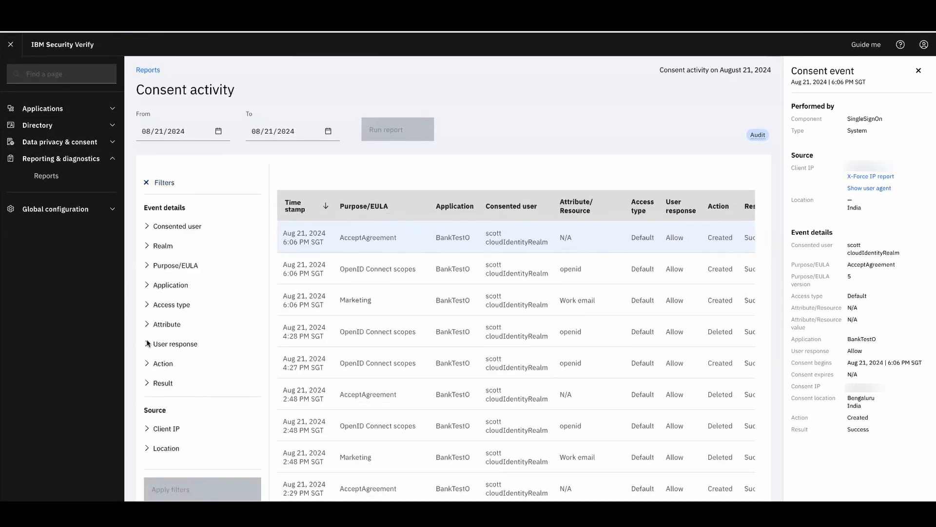
click(149, 364)
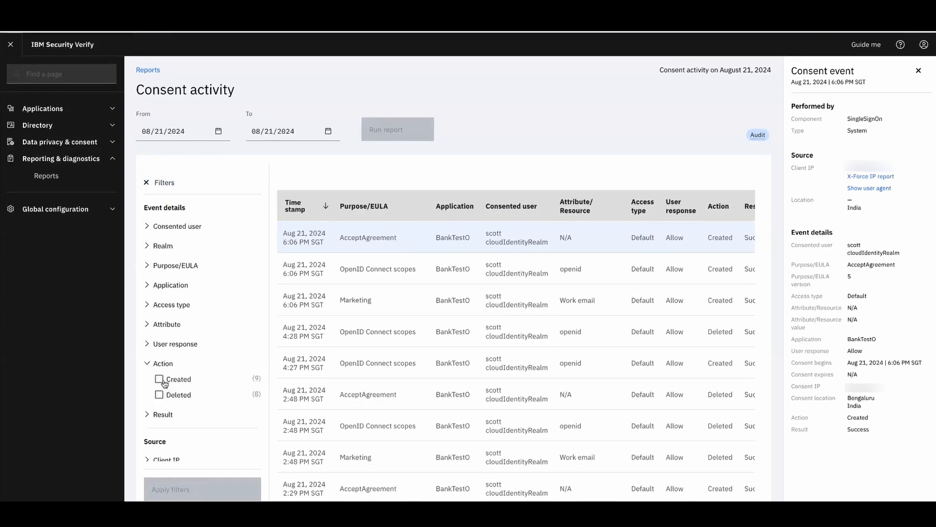
click(161, 380)
click(163, 382)
click(160, 397)
click(224, 493)
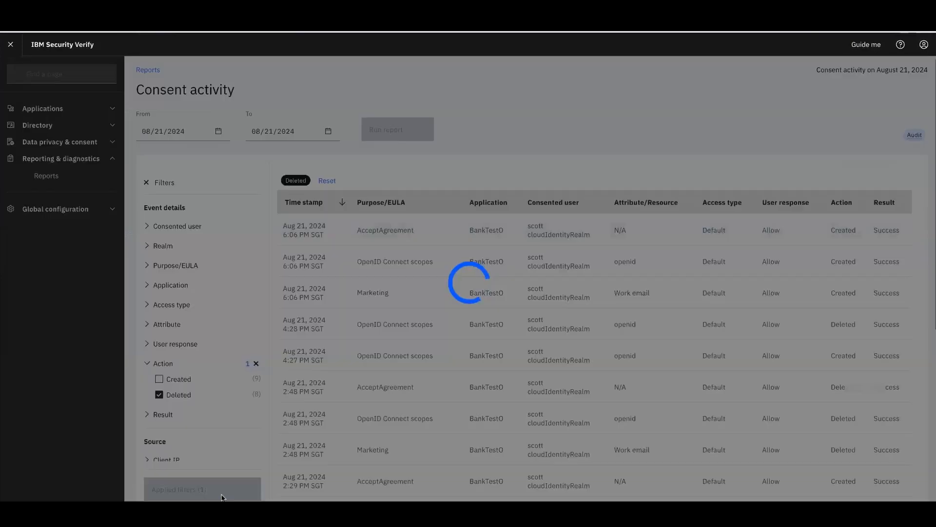
Inspect the Marketing 2:48 PM deleted event's details, then close the panel
click(337, 331)
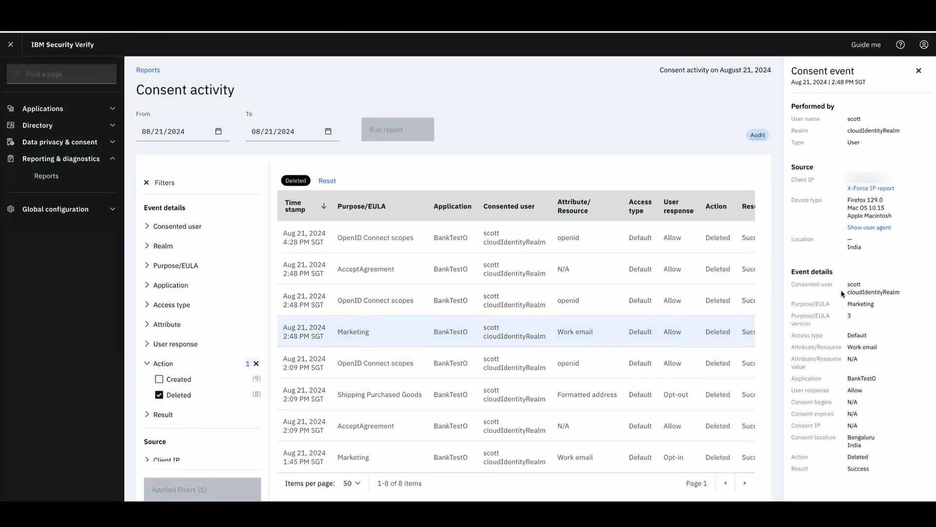
click(918, 71)
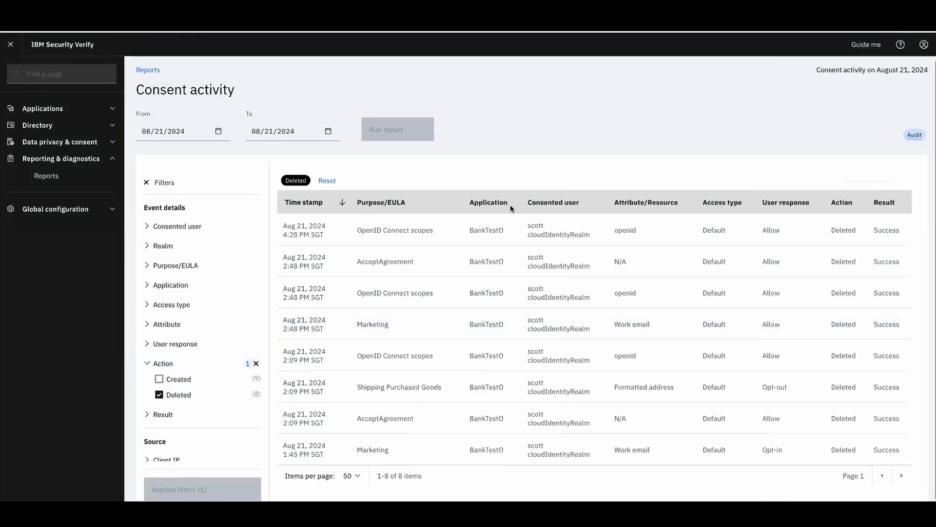
click(115, 143)
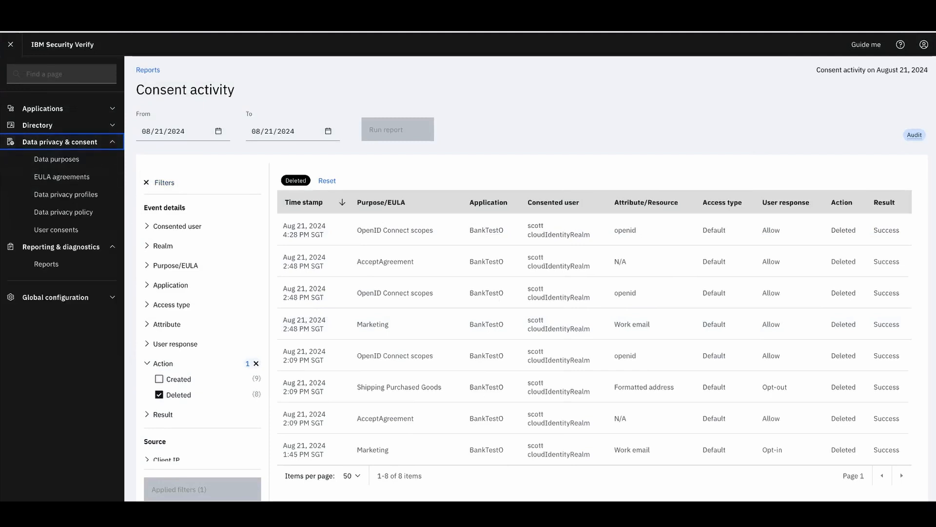
click(923, 44)
Sign out, then sign back in with the saved administrator credentials to the admin console
click(915, 148)
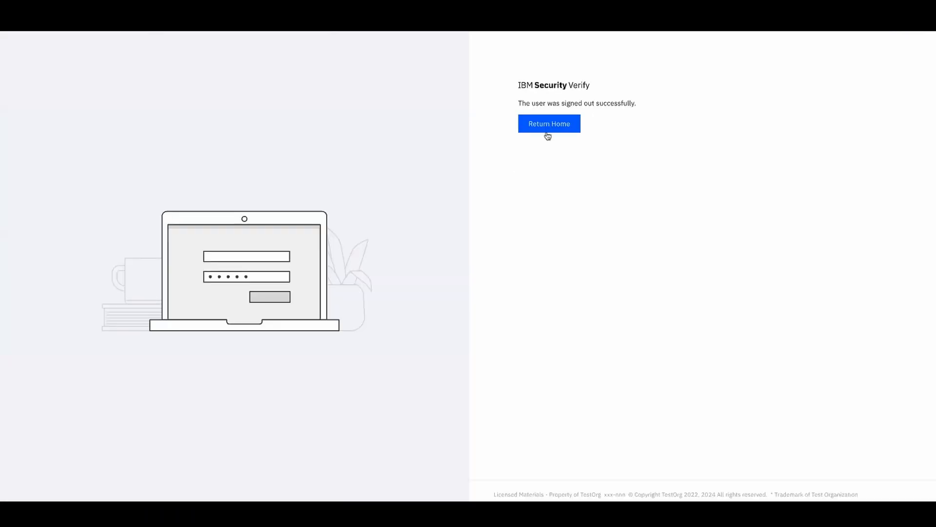
click(549, 124)
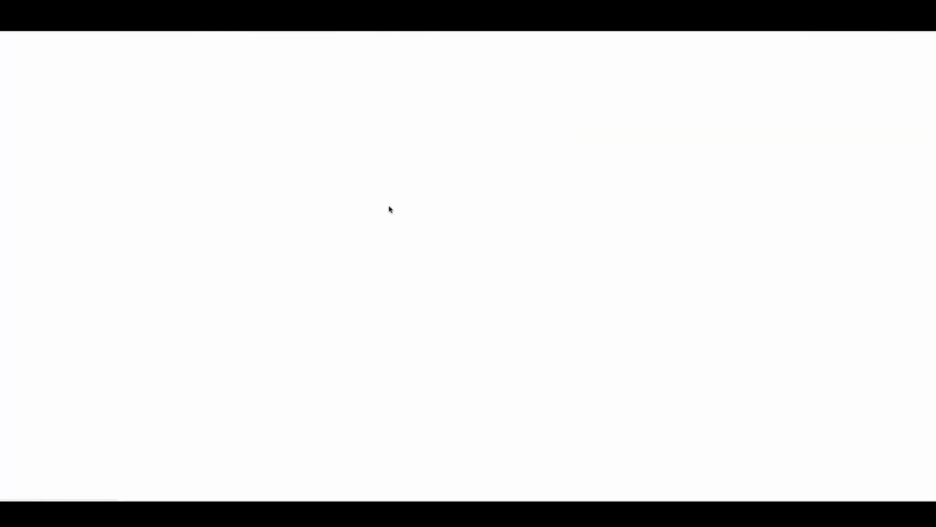
click(557, 160)
text(isv)
click(566, 182)
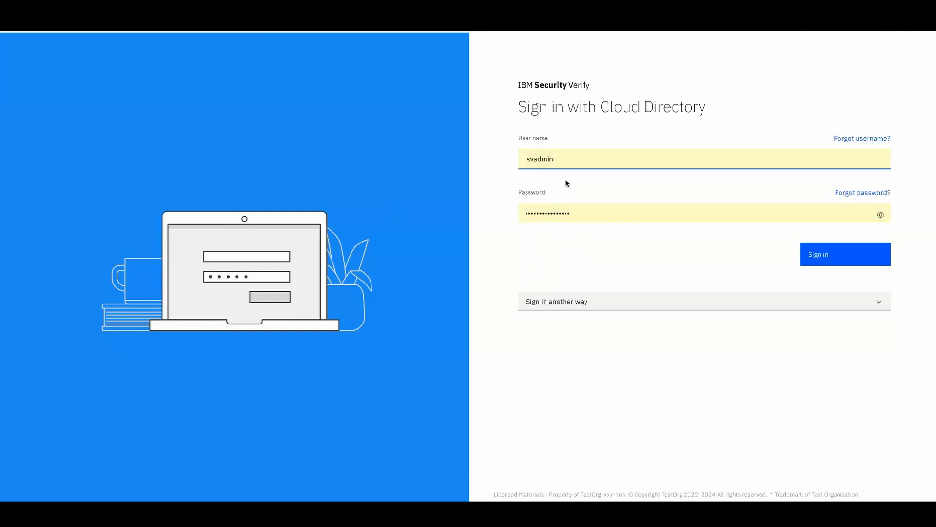
click(867, 259)
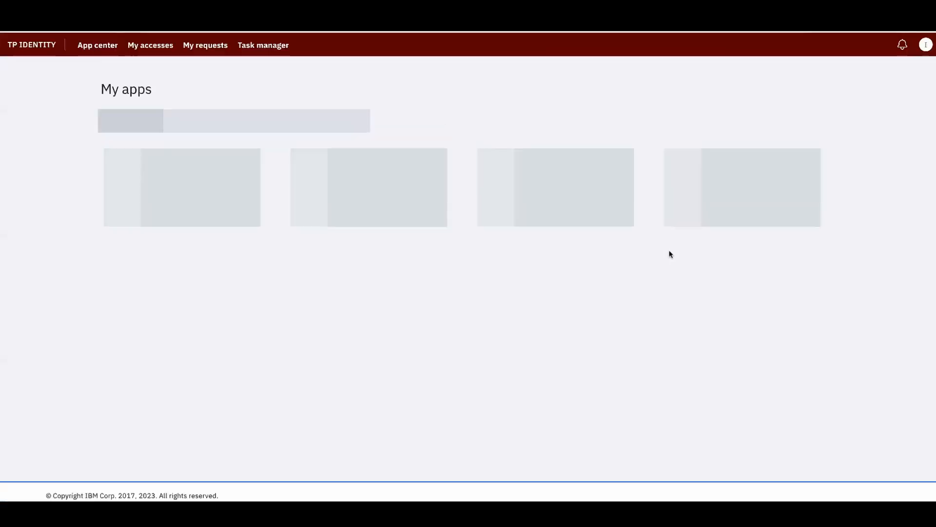
click(927, 43)
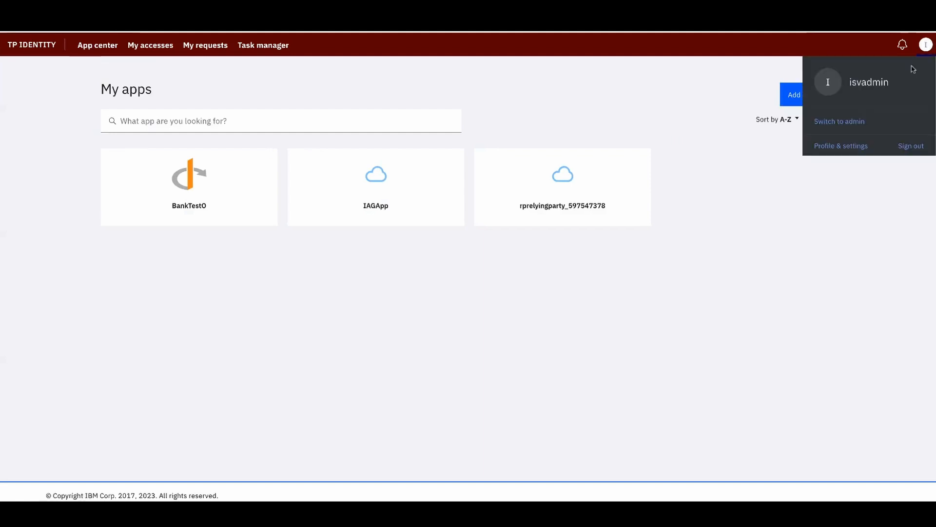
click(376, 119)
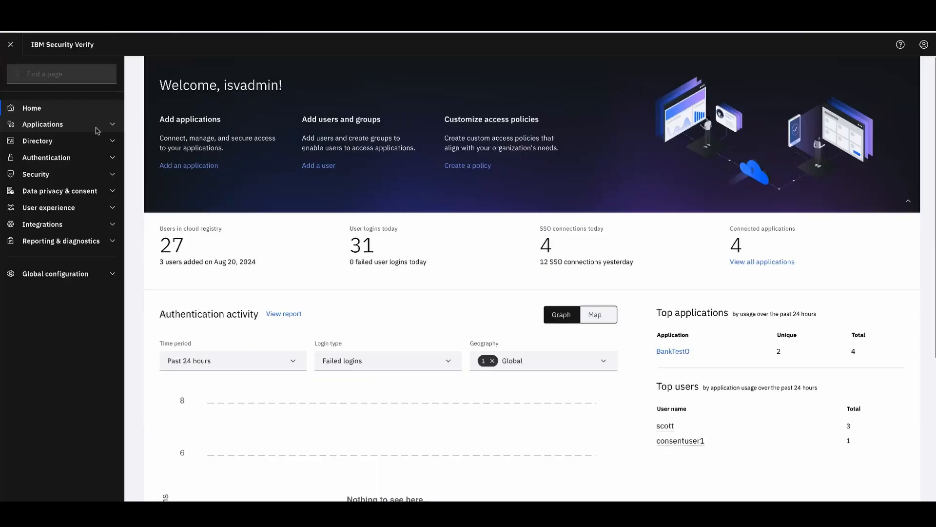
View the privacy officer group under Directory > Users & groups > Groups without editing it
click(113, 142)
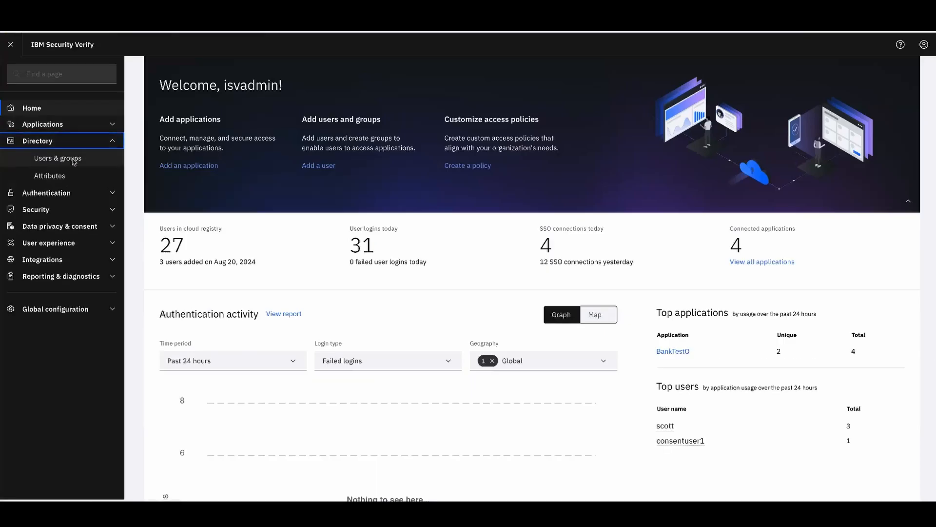
click(72, 159)
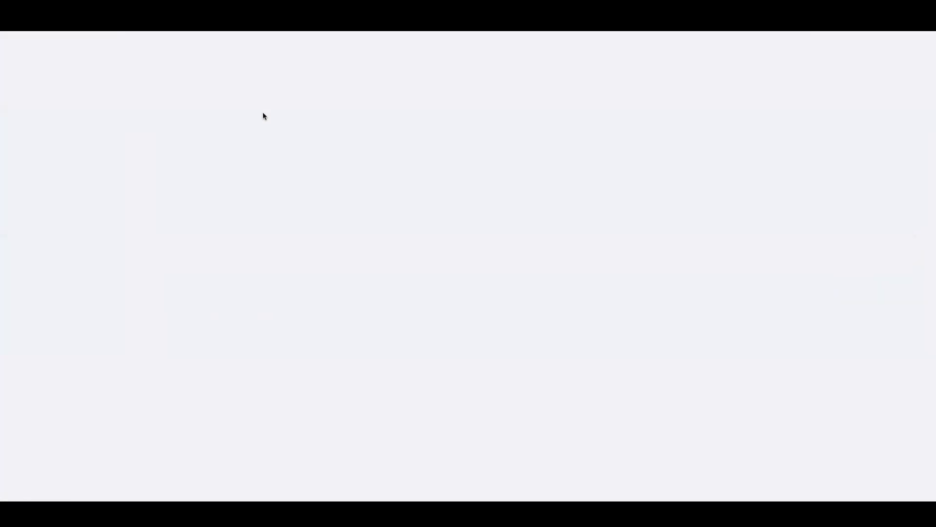
click(263, 115)
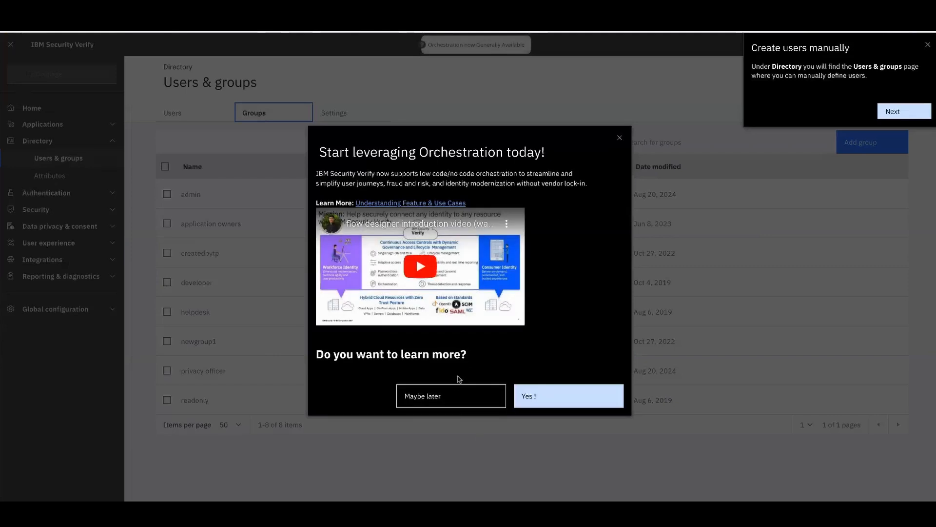
click(468, 396)
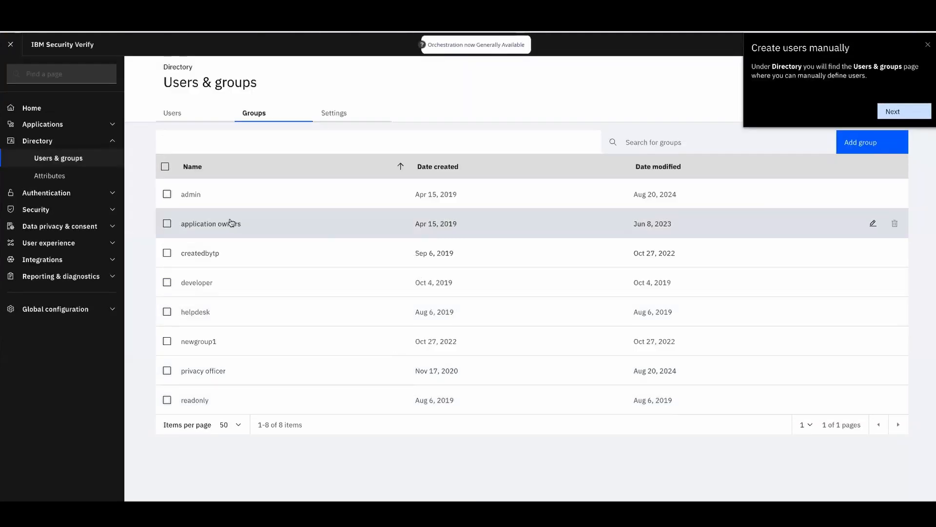
click(208, 372)
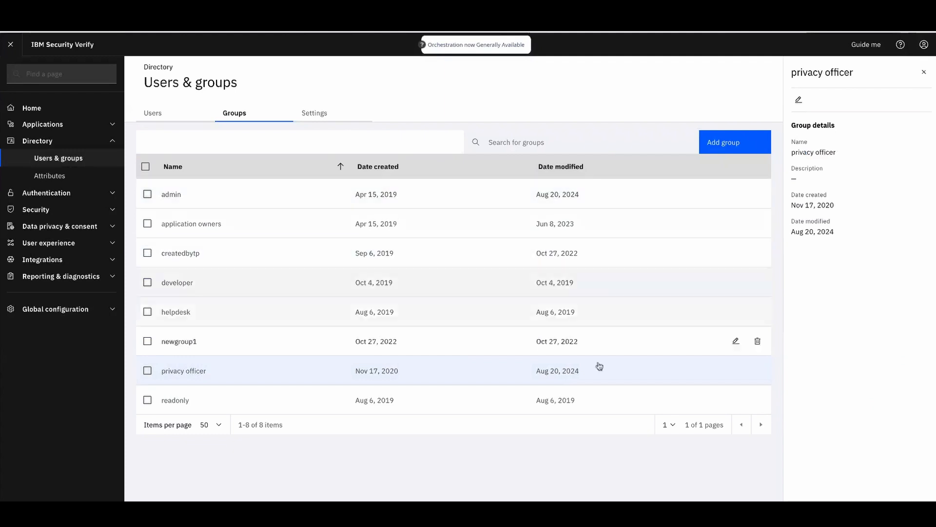
click(736, 372)
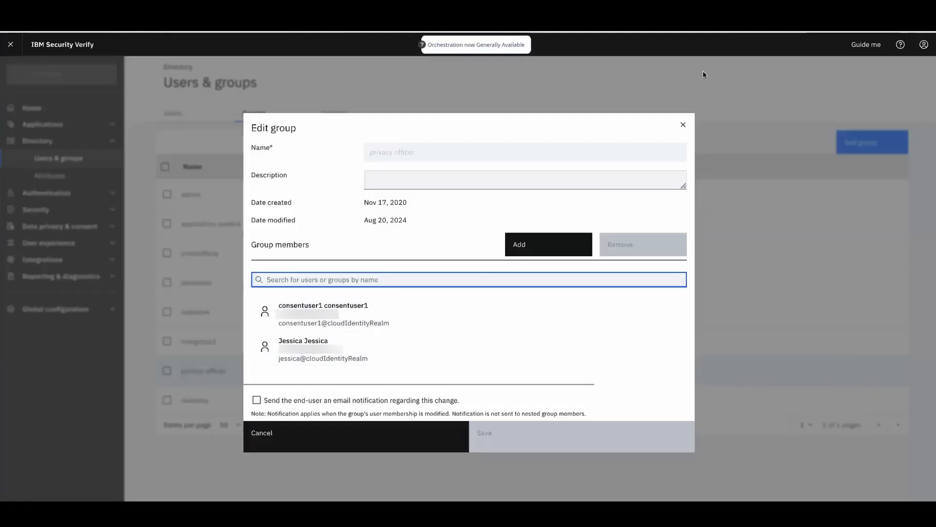
click(683, 125)
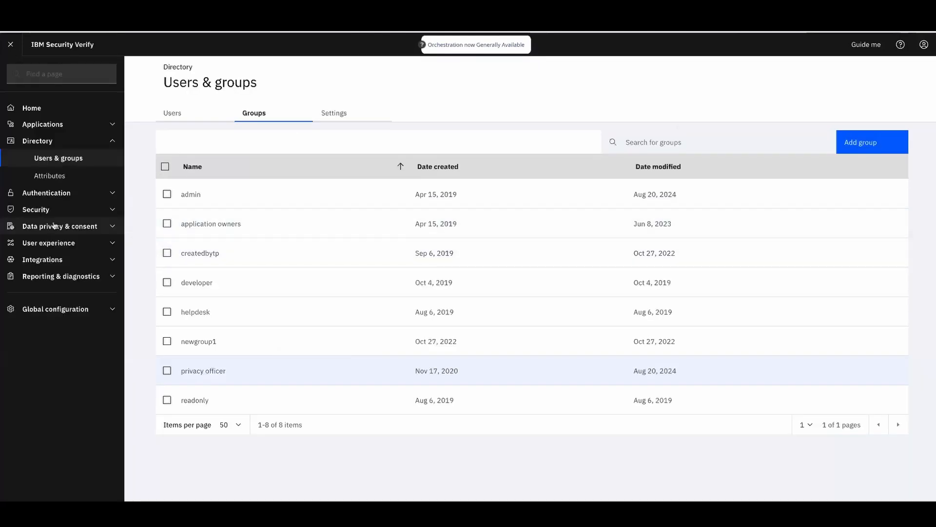
Review the Data privacy profiles list, then sign out of the console
click(111, 227)
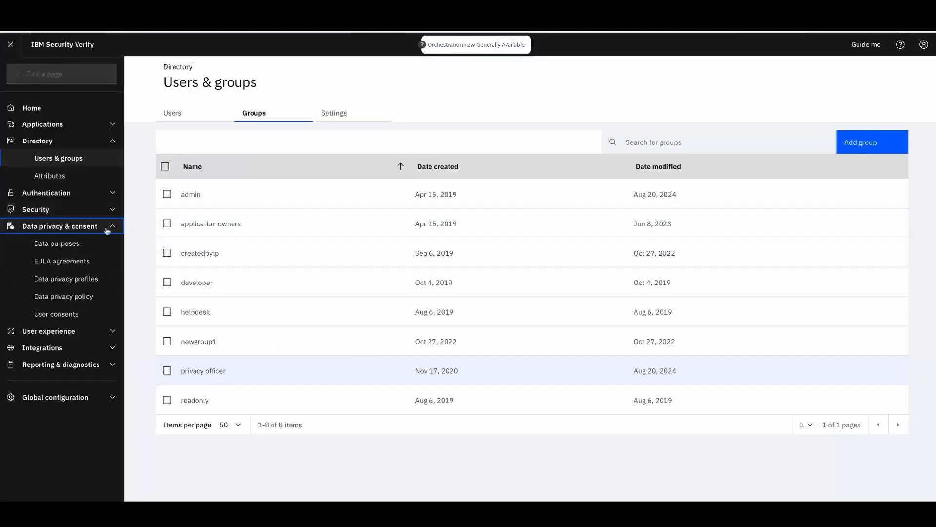
click(92, 283)
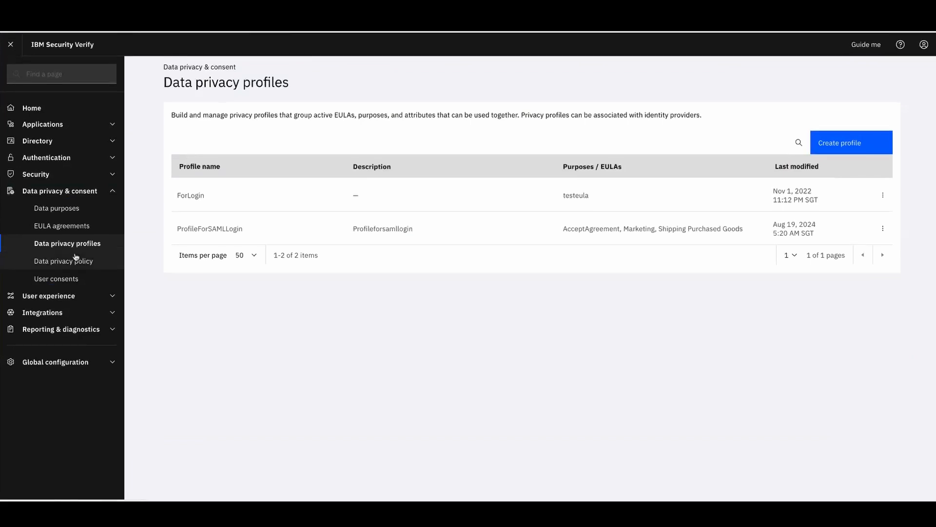
click(113, 330)
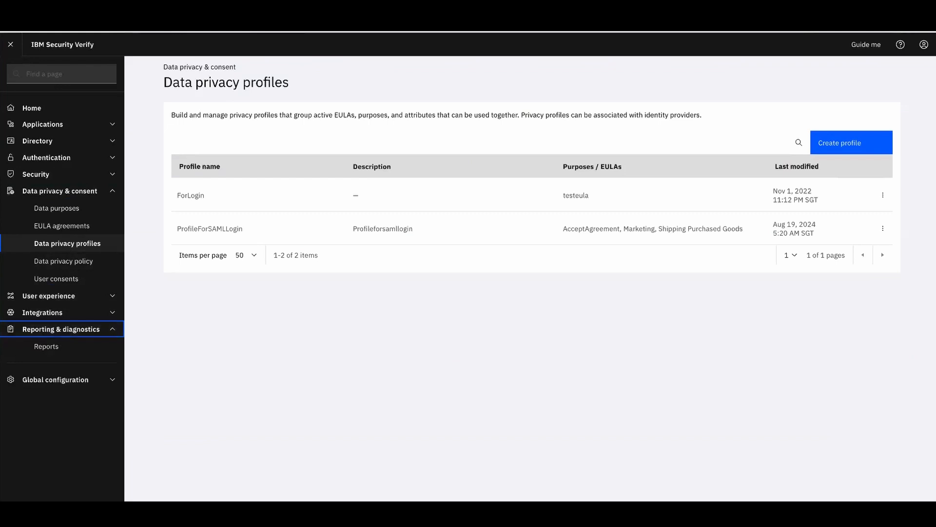
click(923, 45)
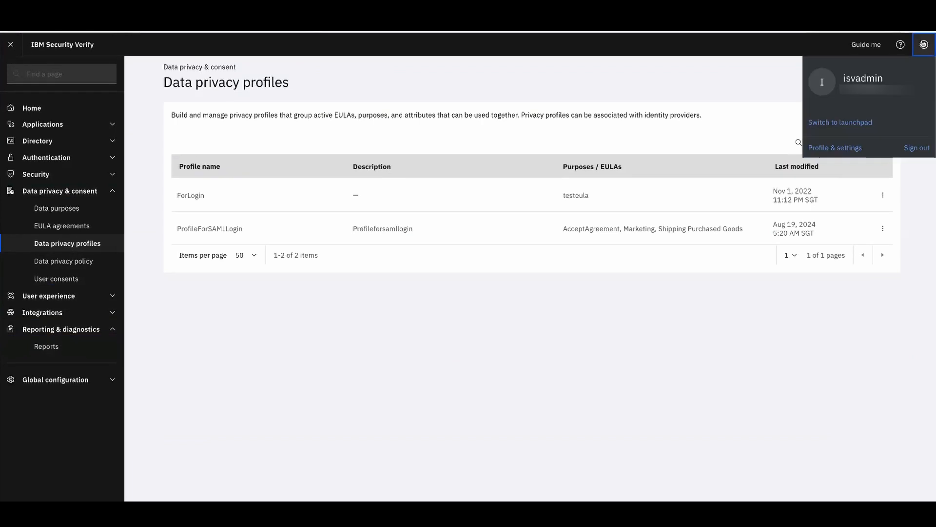
click(917, 148)
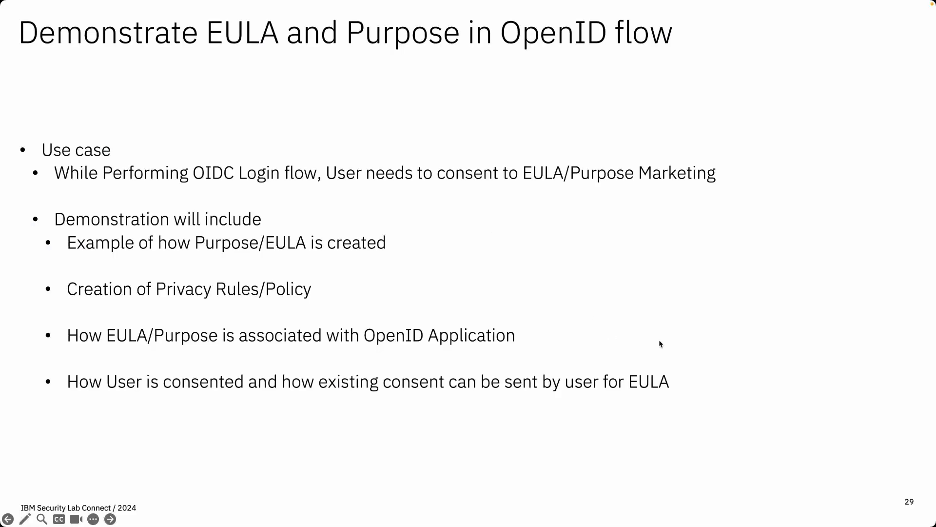
Advance to slide 30 and reveal Login to ISV, Author Purpose Marketing, Author EULA, rule, condition and policy
click(659, 340)
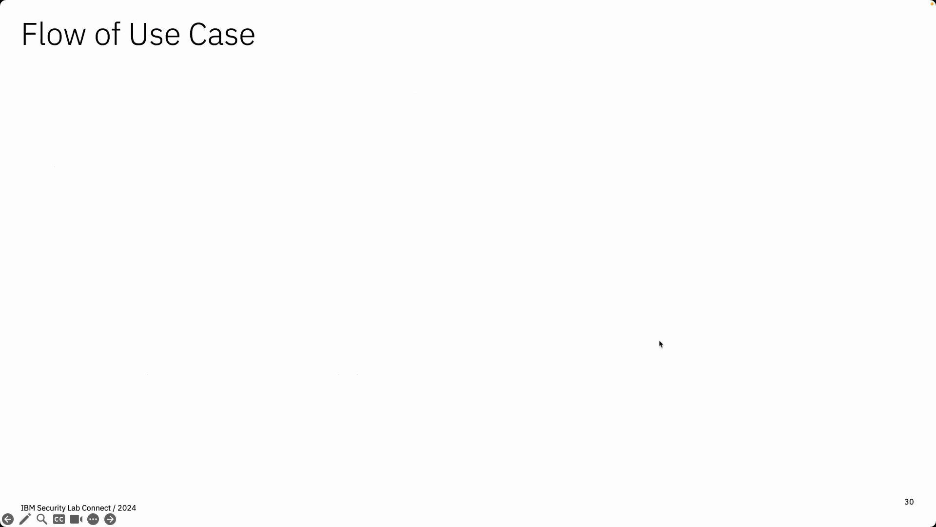
click(659, 340)
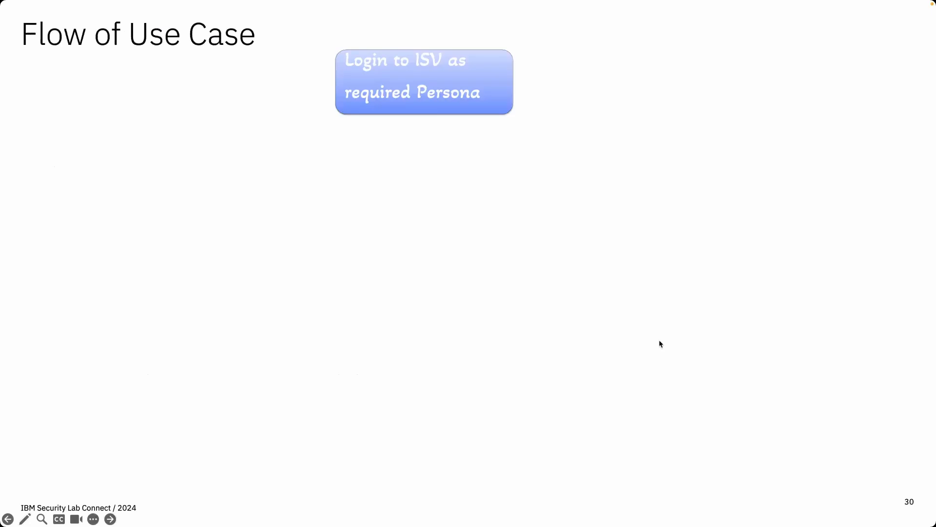
click(659, 344)
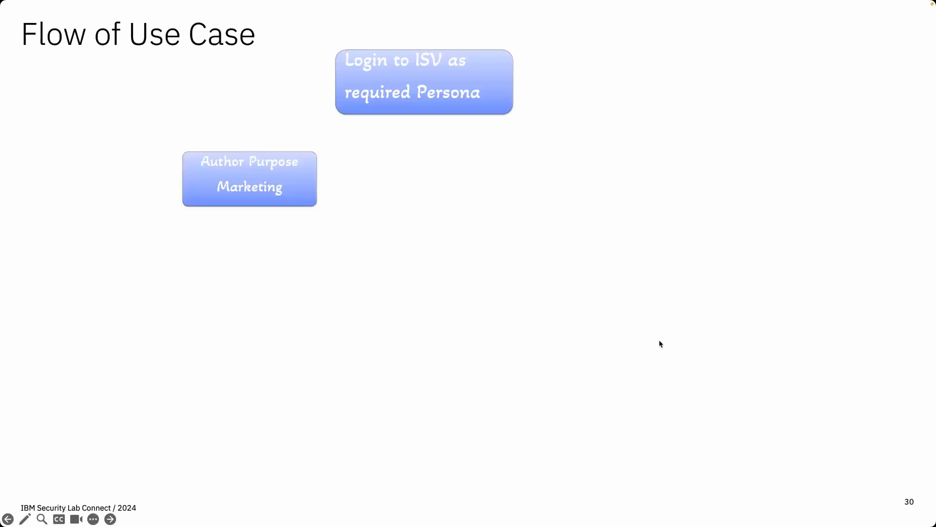
click(659, 344)
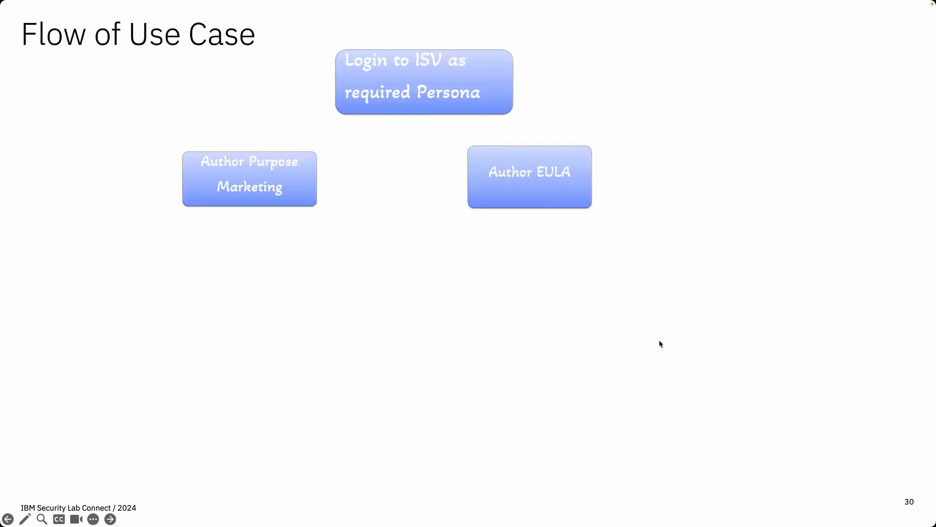
click(660, 344)
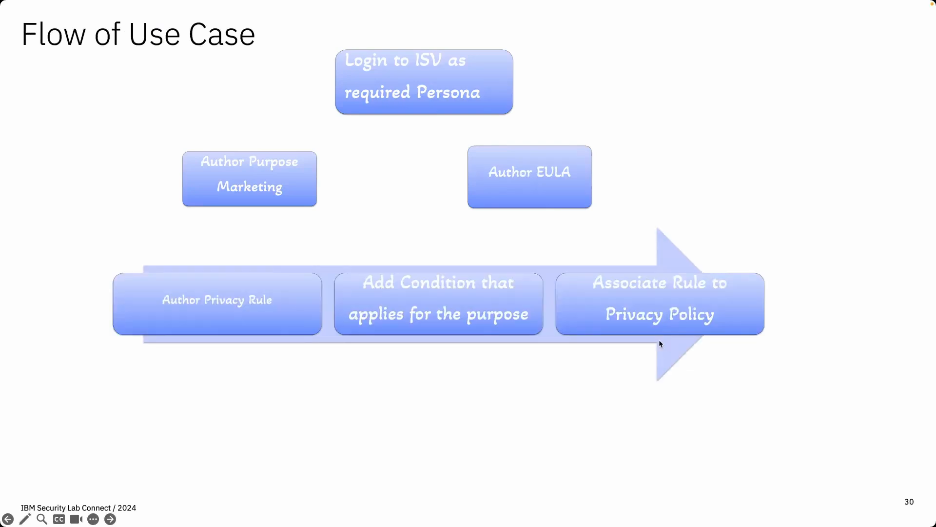